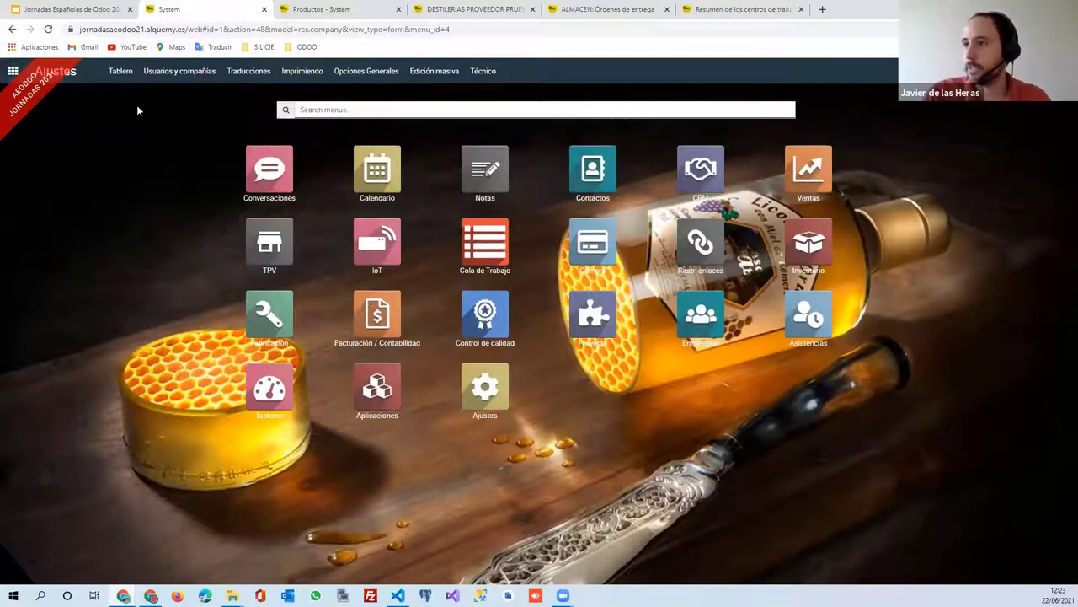
# Review the company's SILICIE configuration, examining the CAE code and the Oficina Gestora AEAT.
pyautogui.click(203, 74)
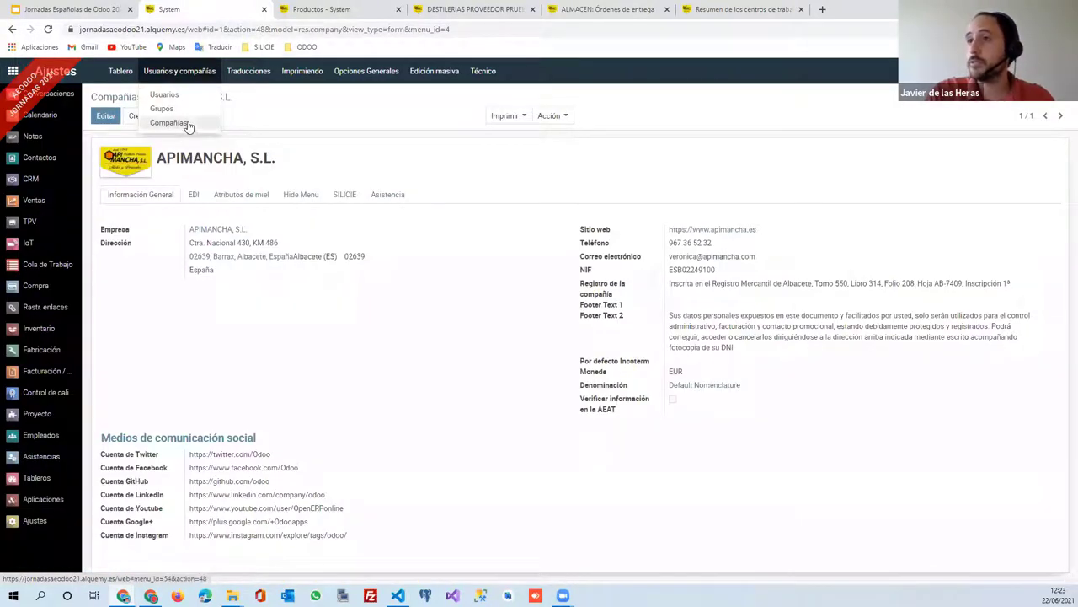
pyautogui.click(355, 380)
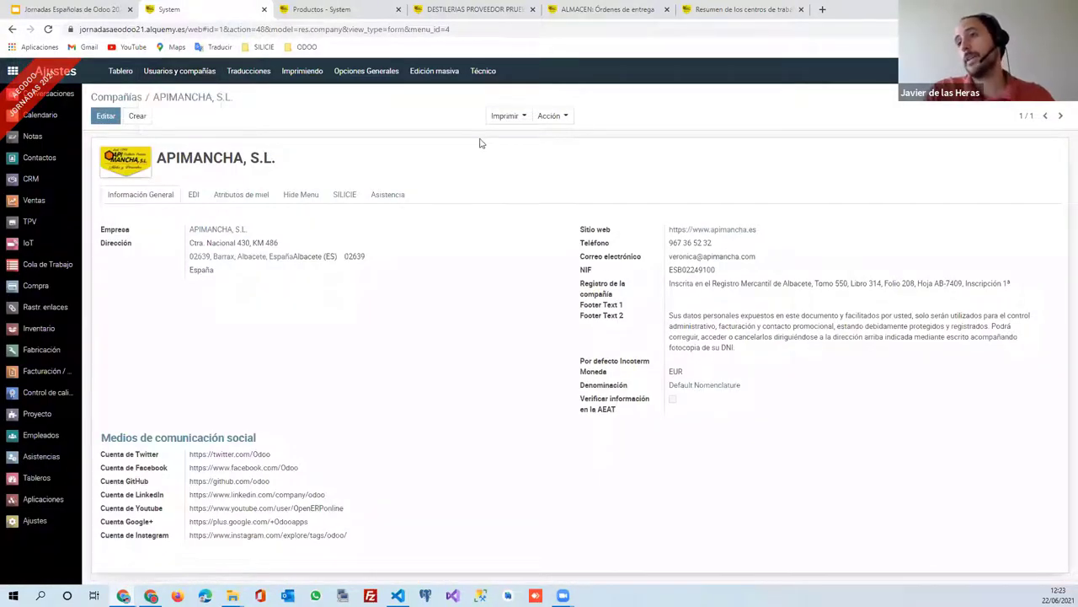
pyautogui.click(345, 201)
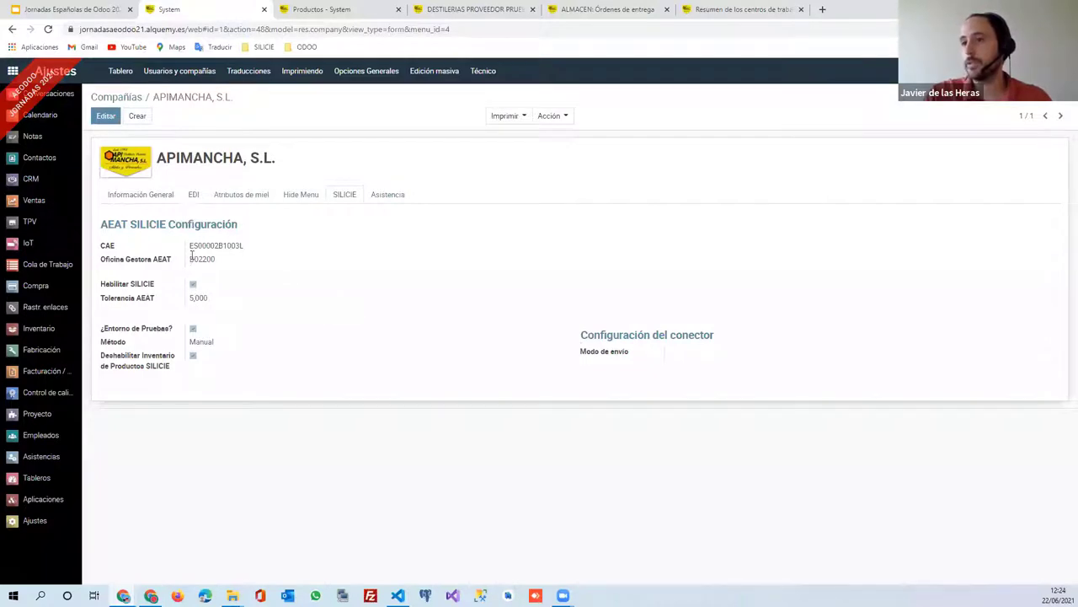
pyautogui.moveTo(191, 245); pyautogui.dragTo(281, 247)
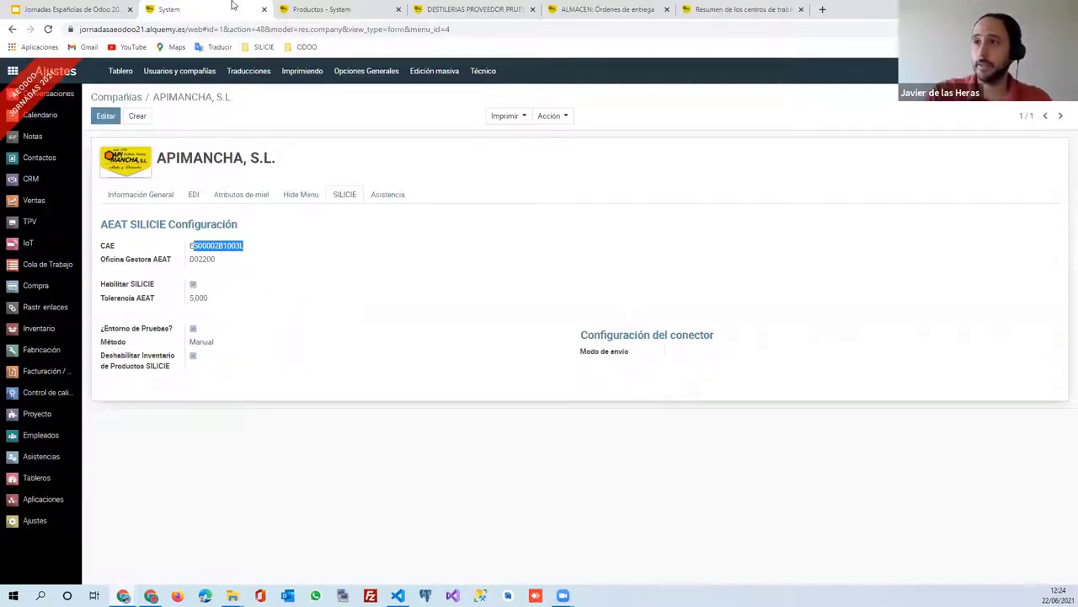
pyautogui.doubleClick(201, 260)
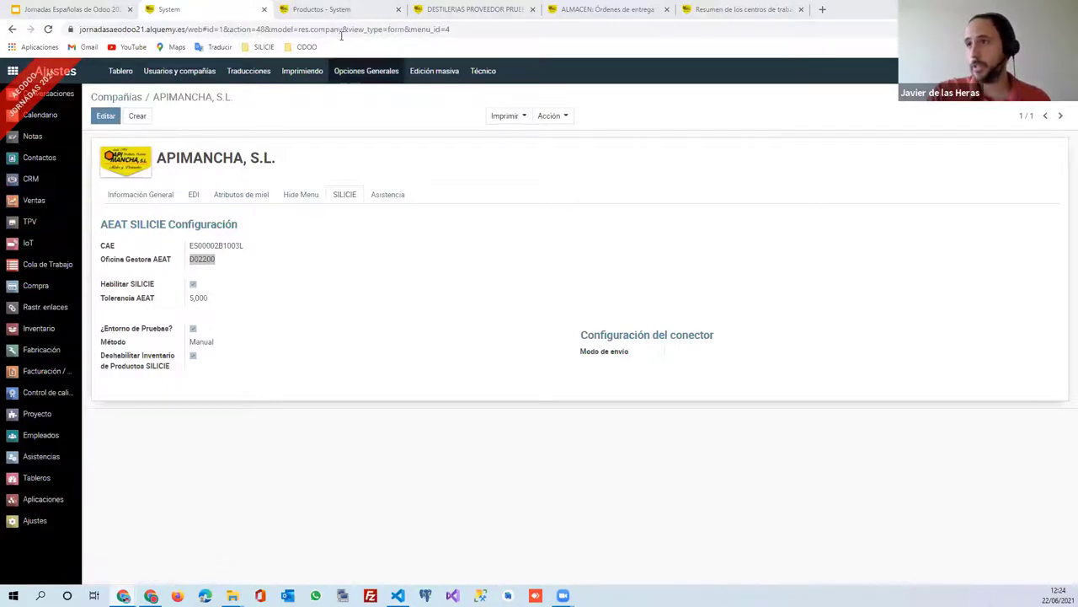
# Open the product CREMA DE ORUJO 17% VOL. 70 CL. (BULEO MIEL) and display its SILICIE settings.
pyautogui.click(337, 10)
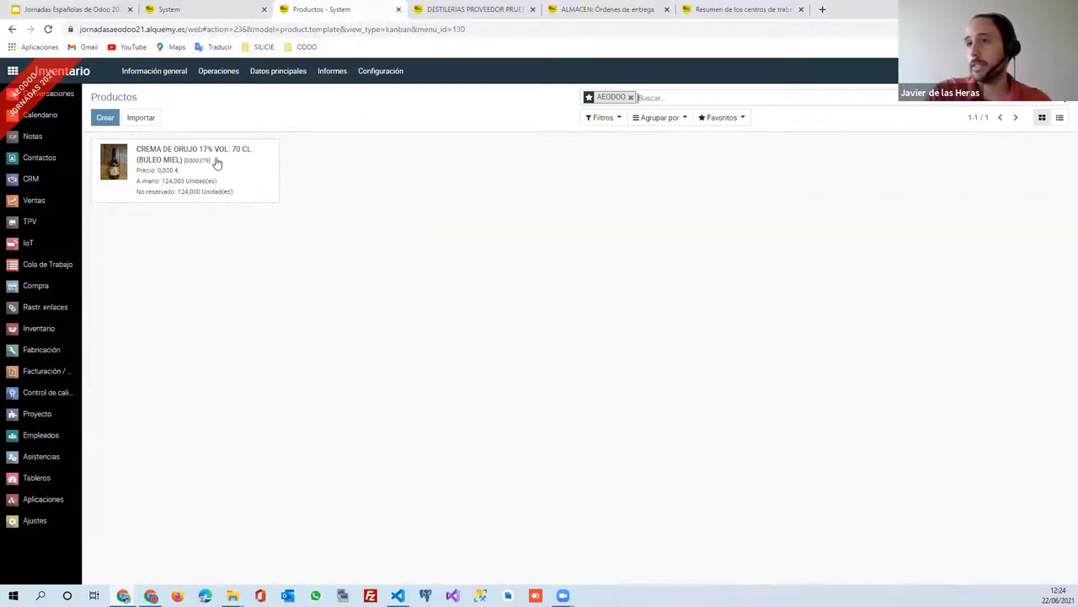
pyautogui.click(239, 176)
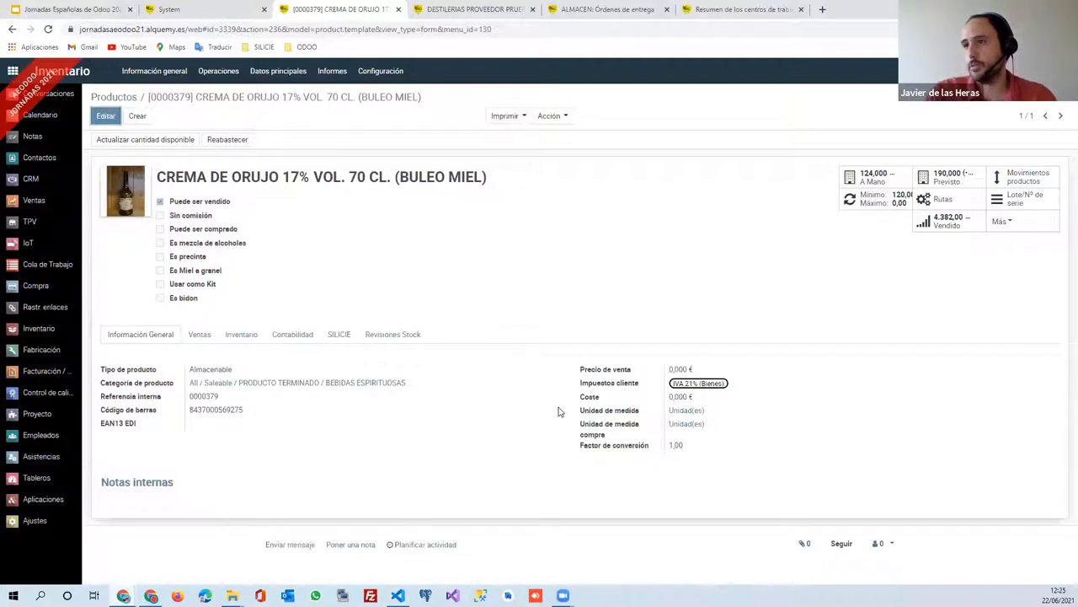
pyautogui.click(339, 335)
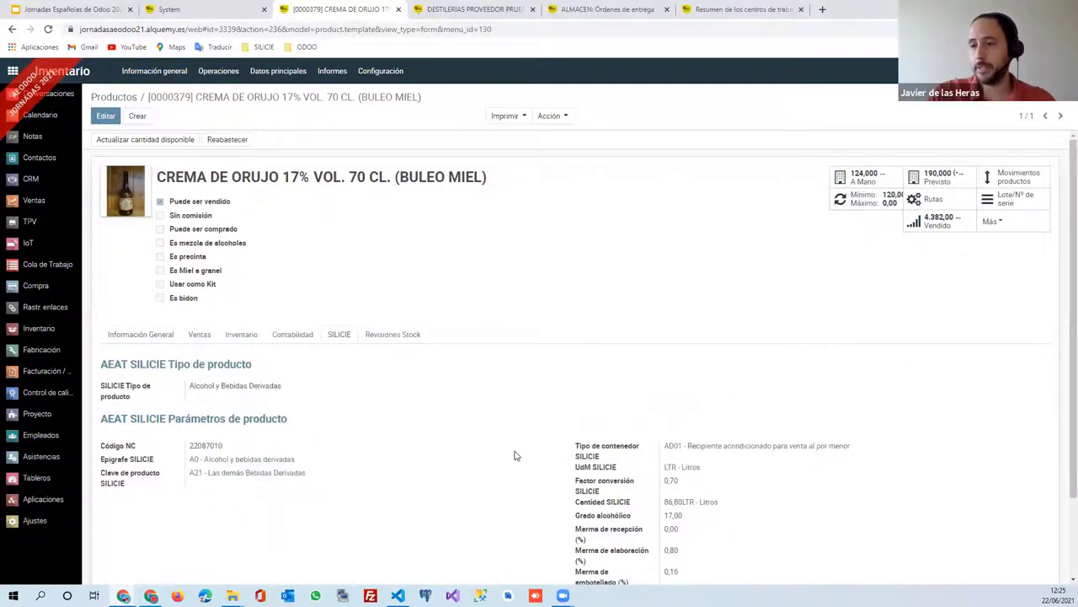
pyautogui.scroll(-1, 516, 456)
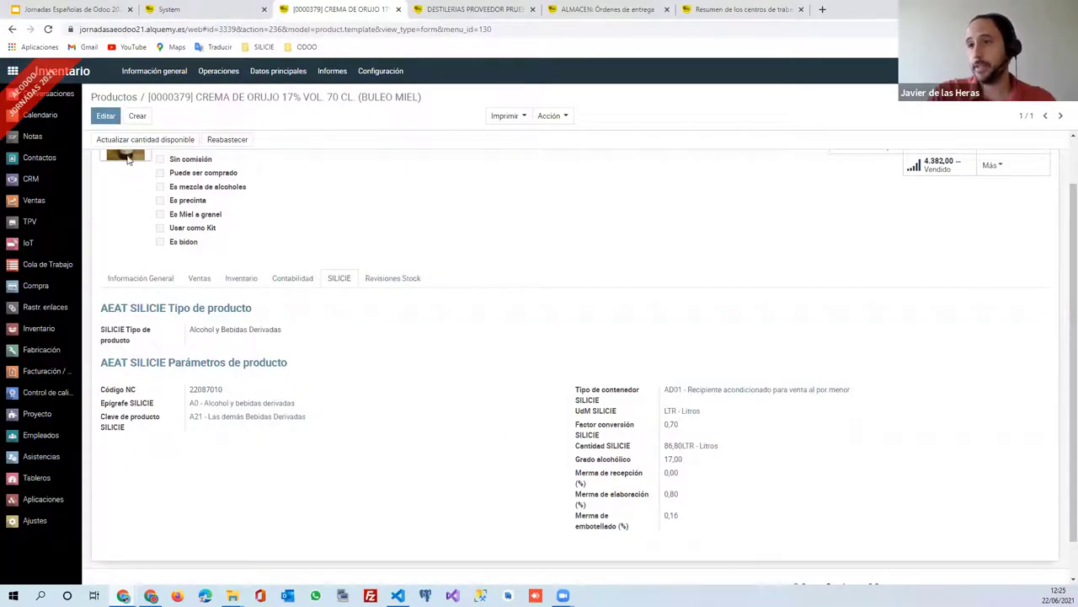
# Choose Alcohol y Bebidas Derivadas as the product's SILICIE type and save the product.
pyautogui.click(105, 118)
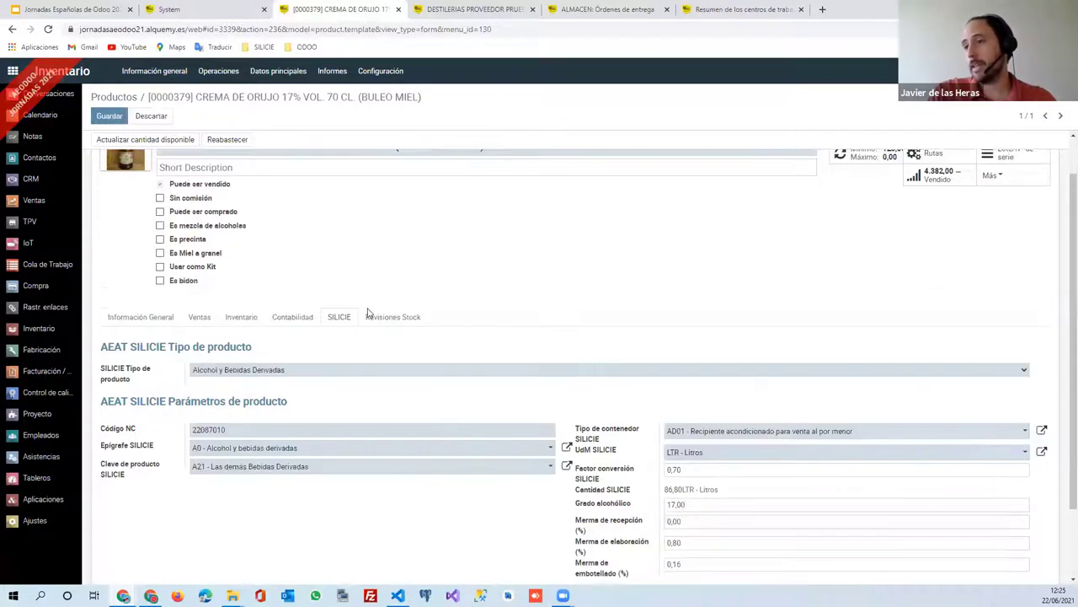
pyautogui.click(291, 369)
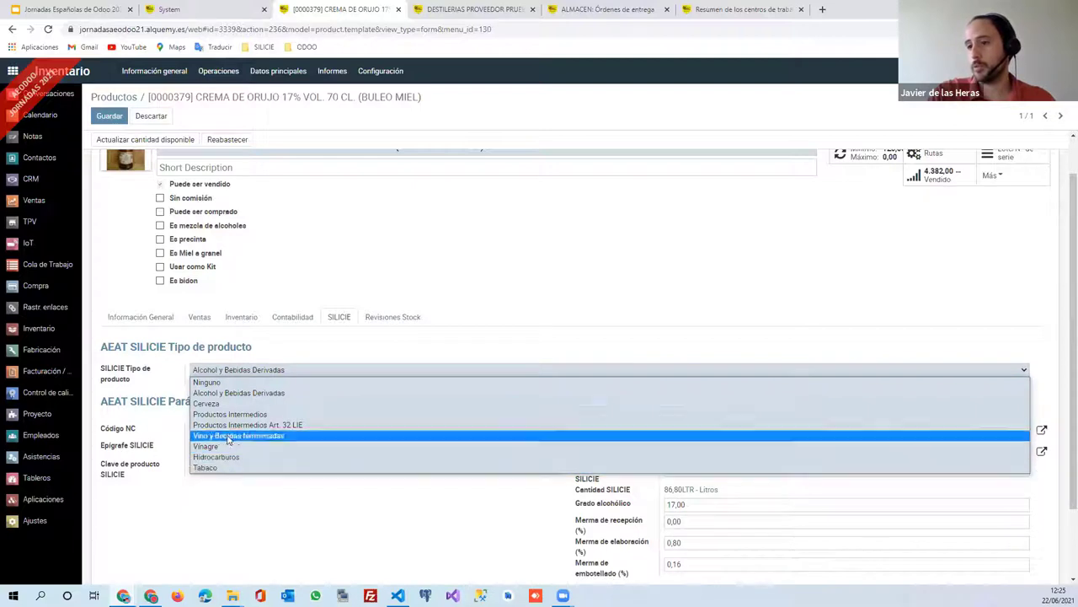
pyautogui.click(239, 393)
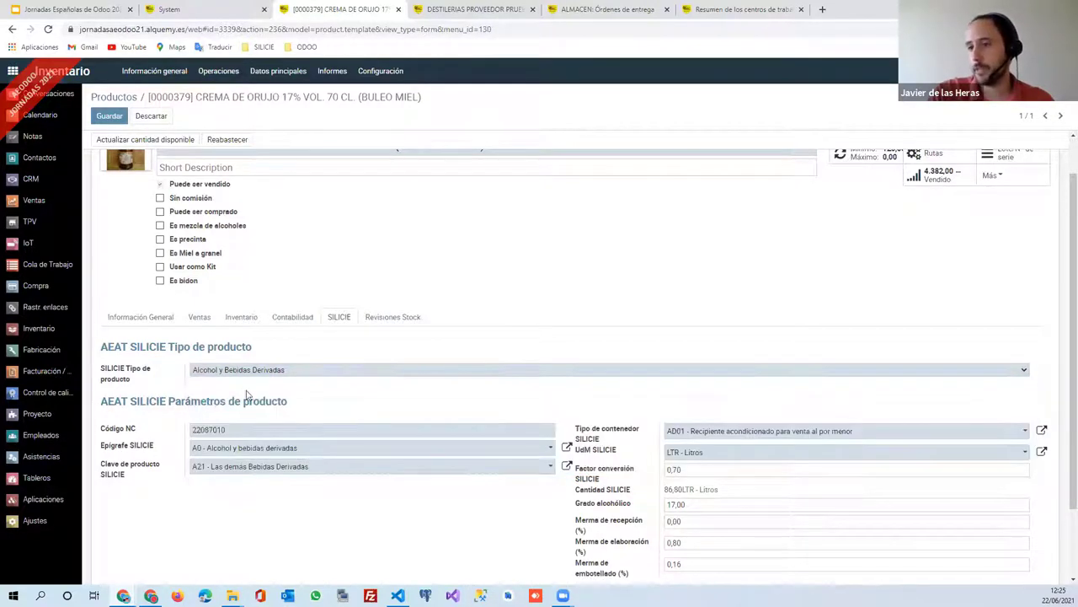
pyautogui.click(110, 116)
# Review the product's SILICIE parameters, including the epígrafe, the product key and the conversion factor.
pyautogui.scroll(-2, 332, 344)
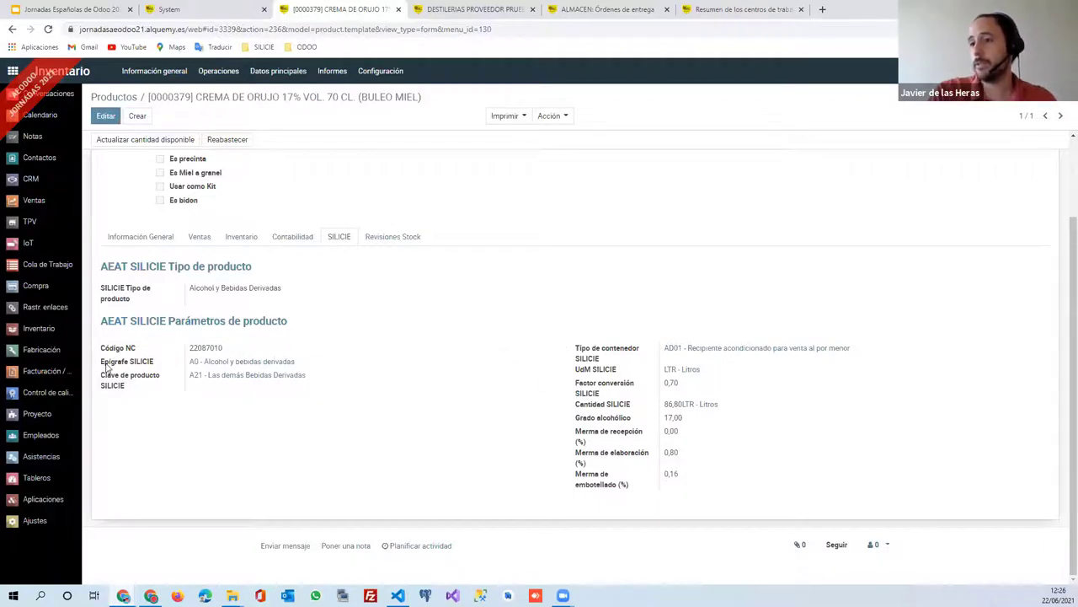
pyautogui.moveTo(107, 368); pyautogui.dragTo(160, 375)
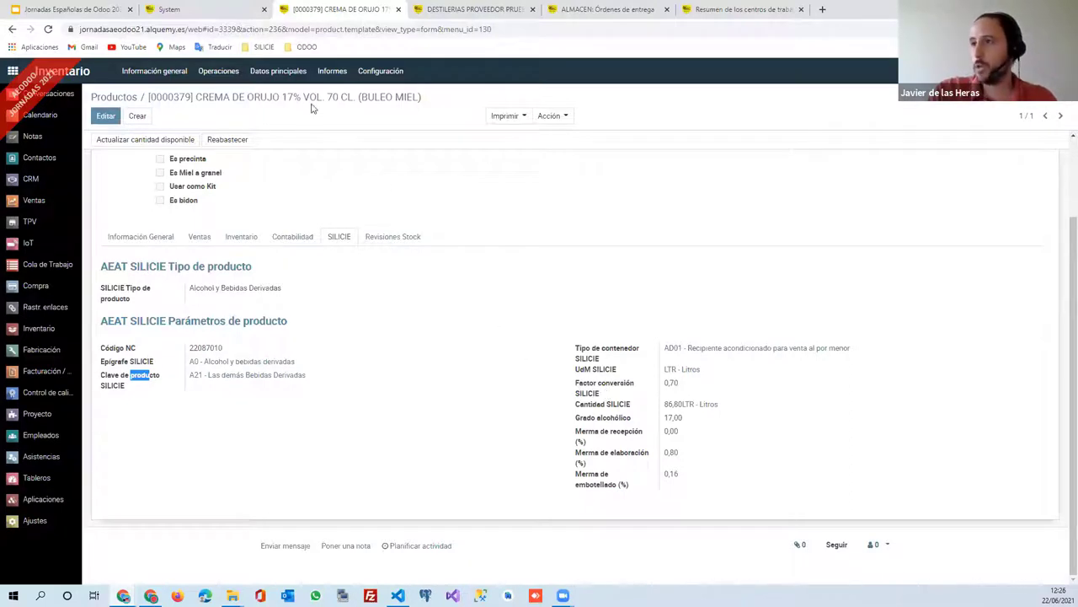
pyautogui.scroll(2, 308, 198)
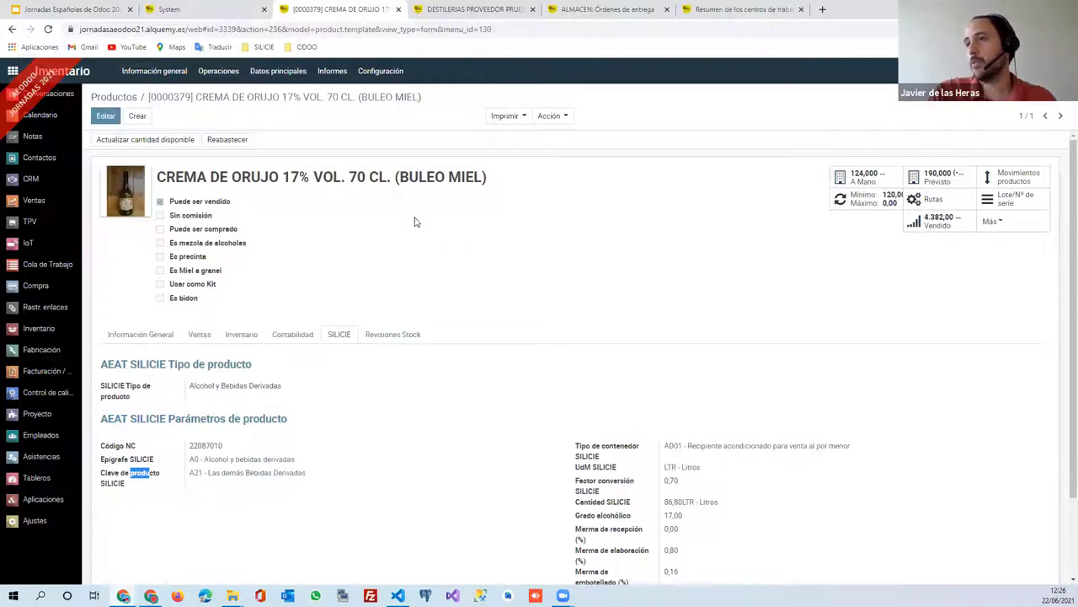
pyautogui.scroll(-1, 511, 282)
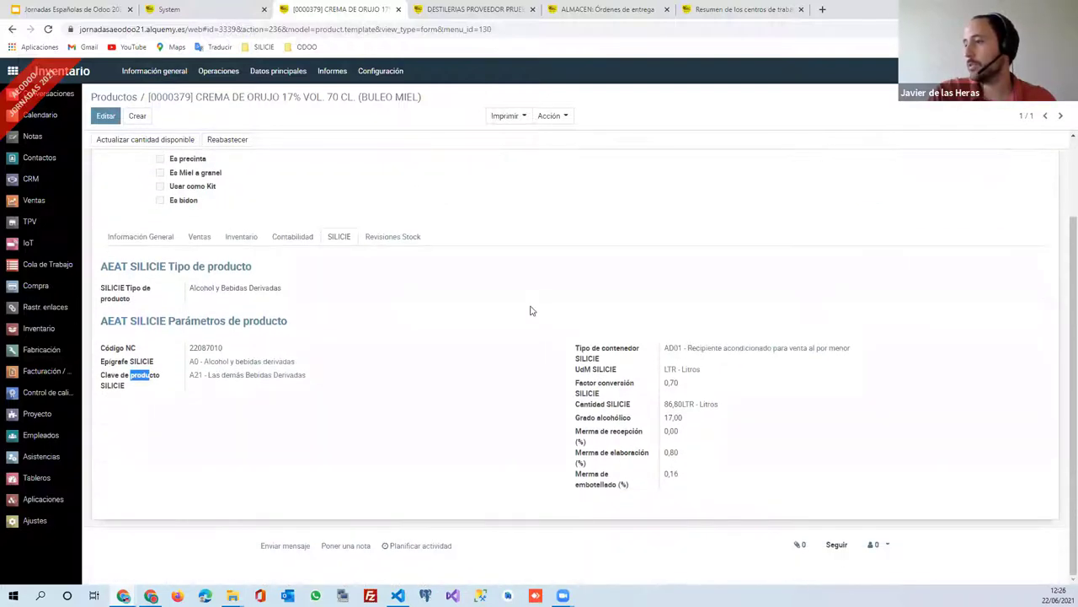
pyautogui.moveTo(577, 383); pyautogui.dragTo(689, 391)
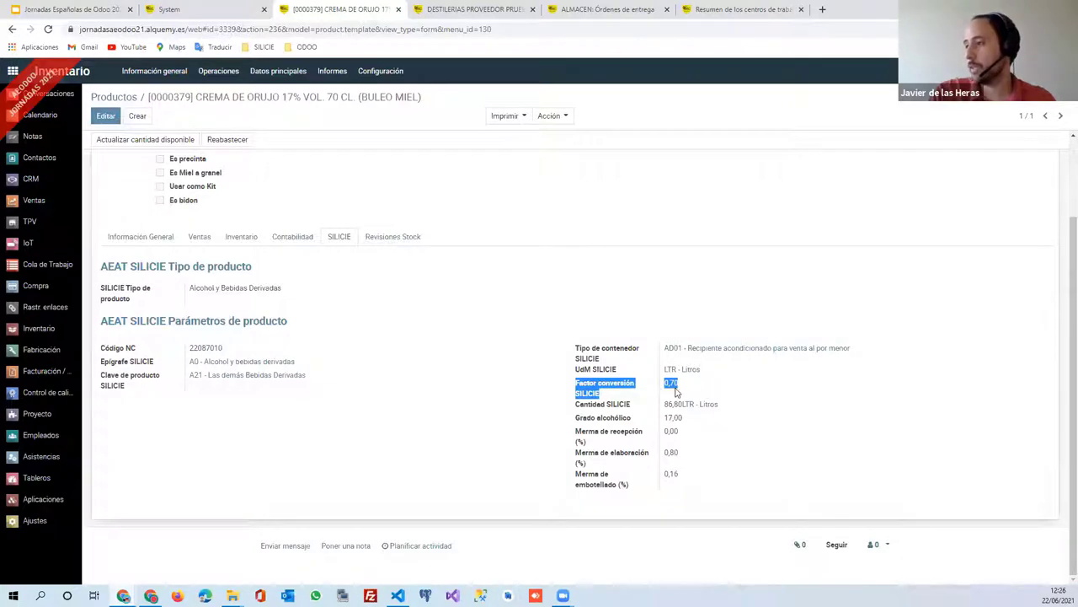
pyautogui.scroll(2, 595, 364)
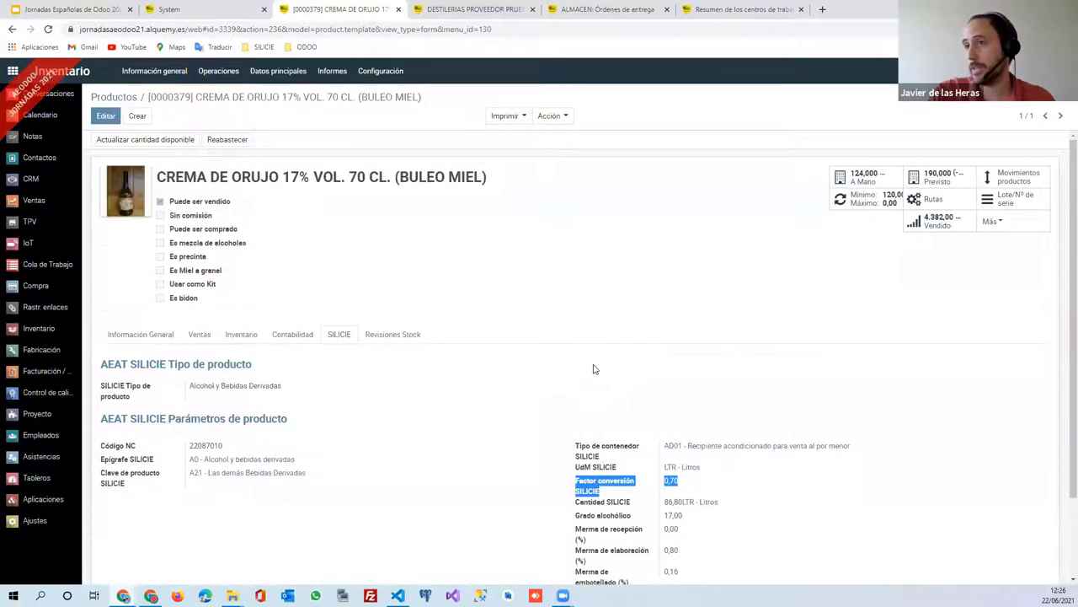
pyautogui.scroll(-1, 601, 374)
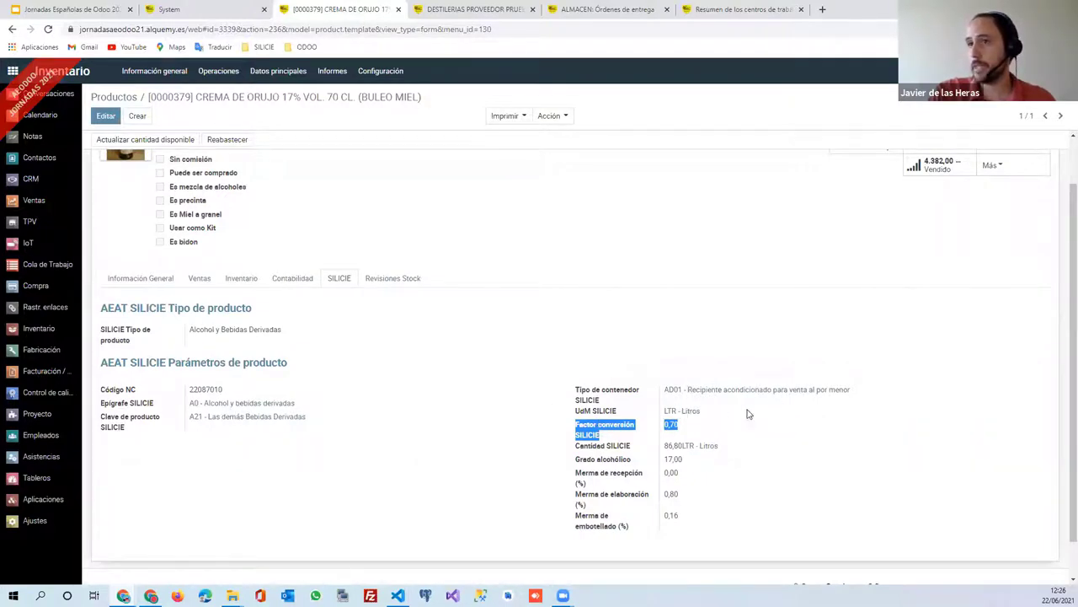
# Open the AEAT SILICIE movement types in the Facturación / Contabilidad configuration and examine their codes, signs and applicable product types.
pyautogui.click(46, 375)
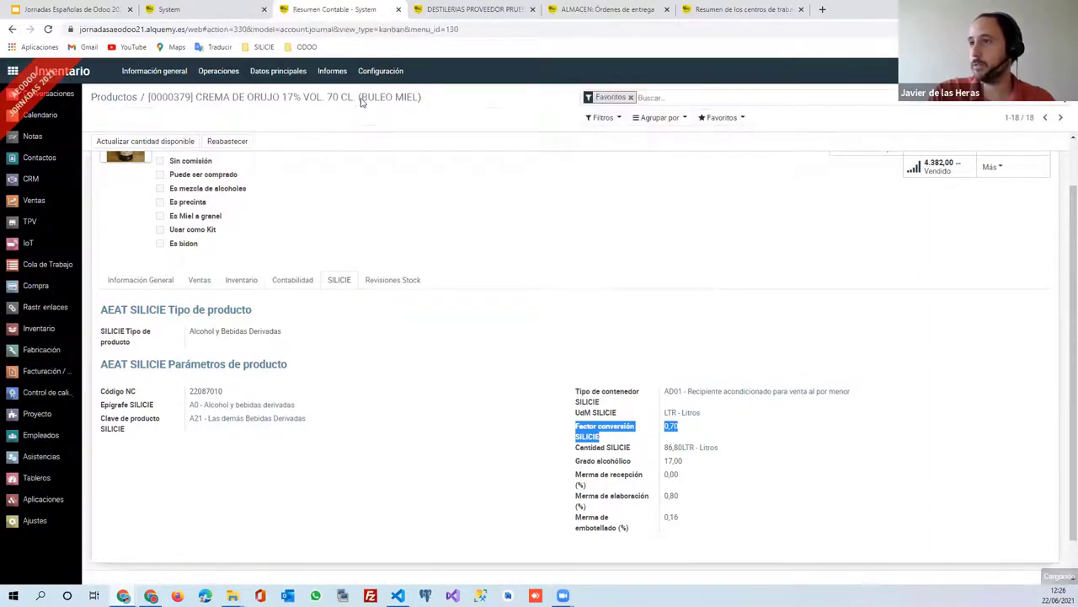
pyautogui.click(643, 74)
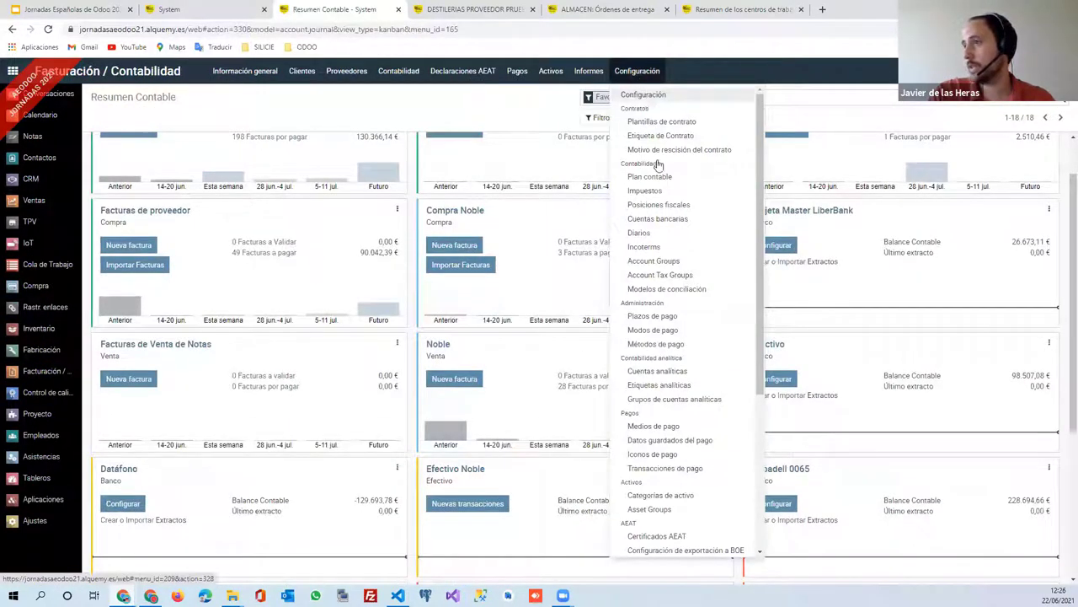
pyautogui.scroll(-5, 679, 270)
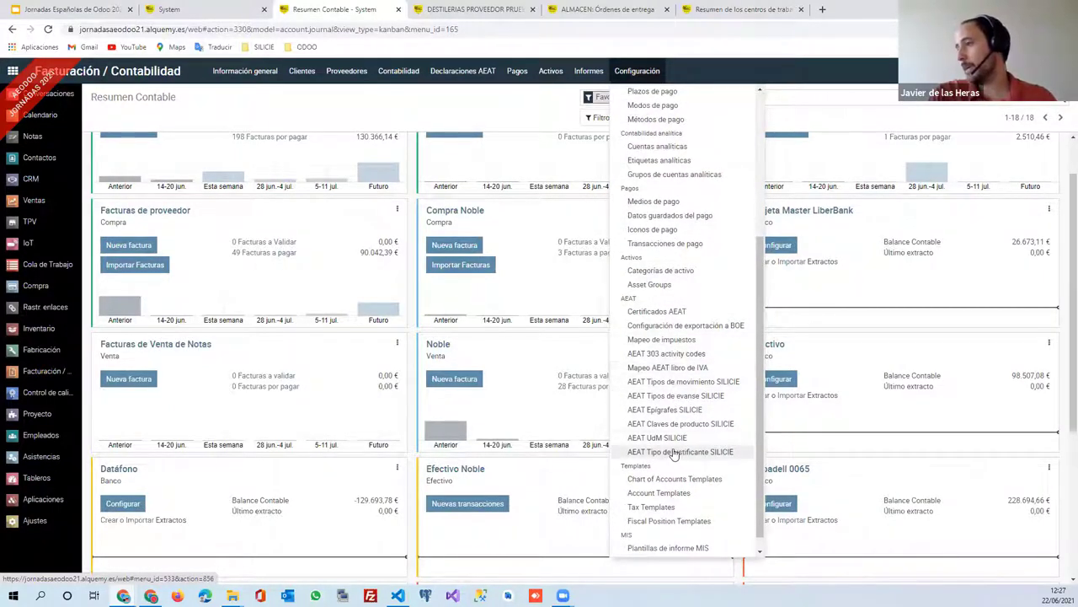
pyautogui.click(674, 390)
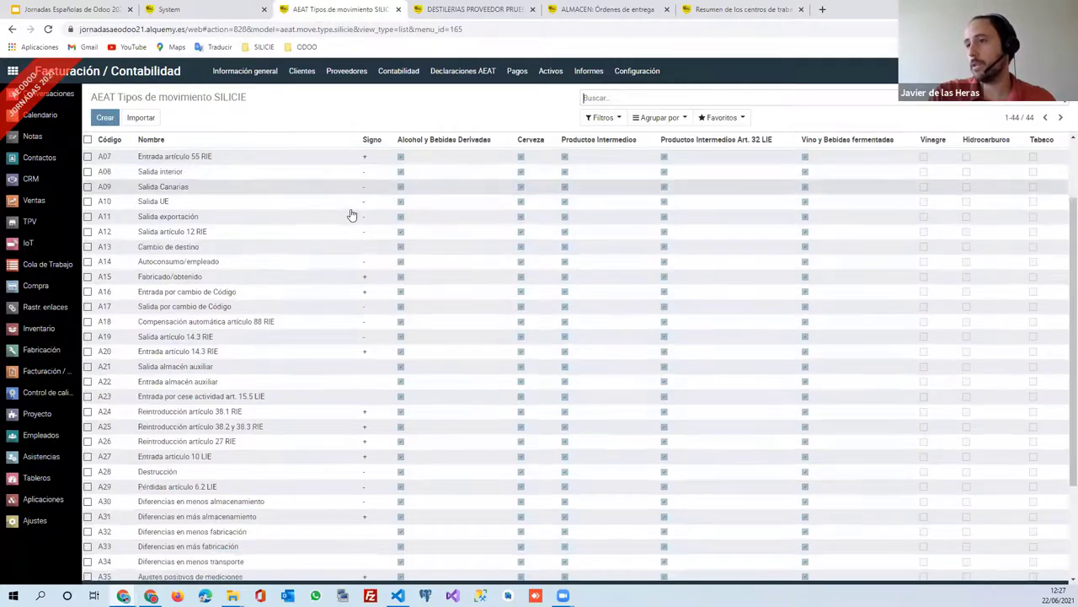
pyautogui.scroll(-2, 355, 219)
pyautogui.scroll(3, 362, 295)
pyautogui.scroll(1, 364, 302)
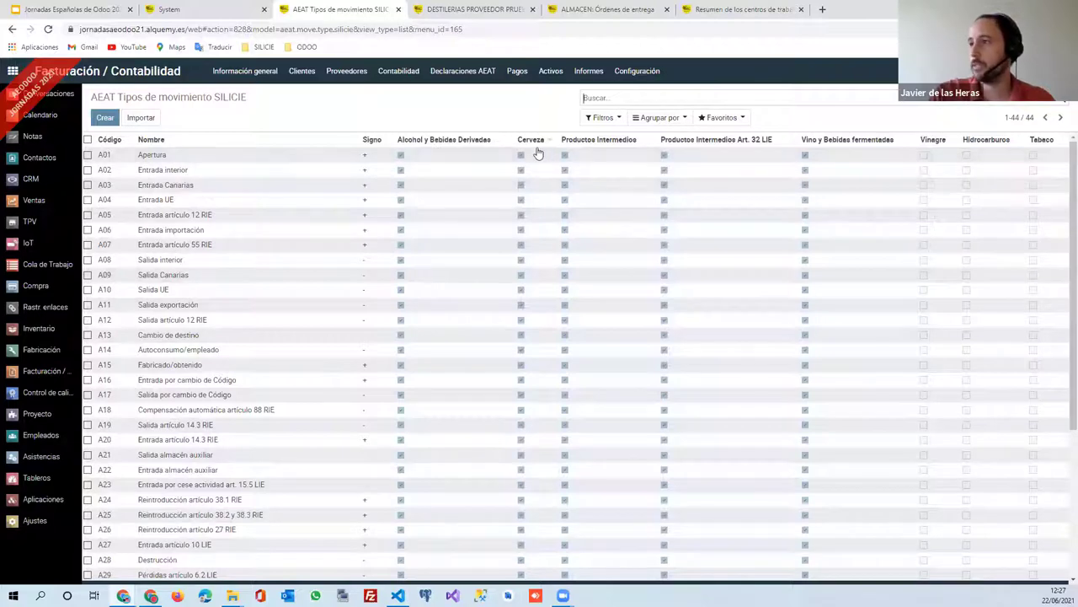
pyautogui.scroll(-1, 563, 278)
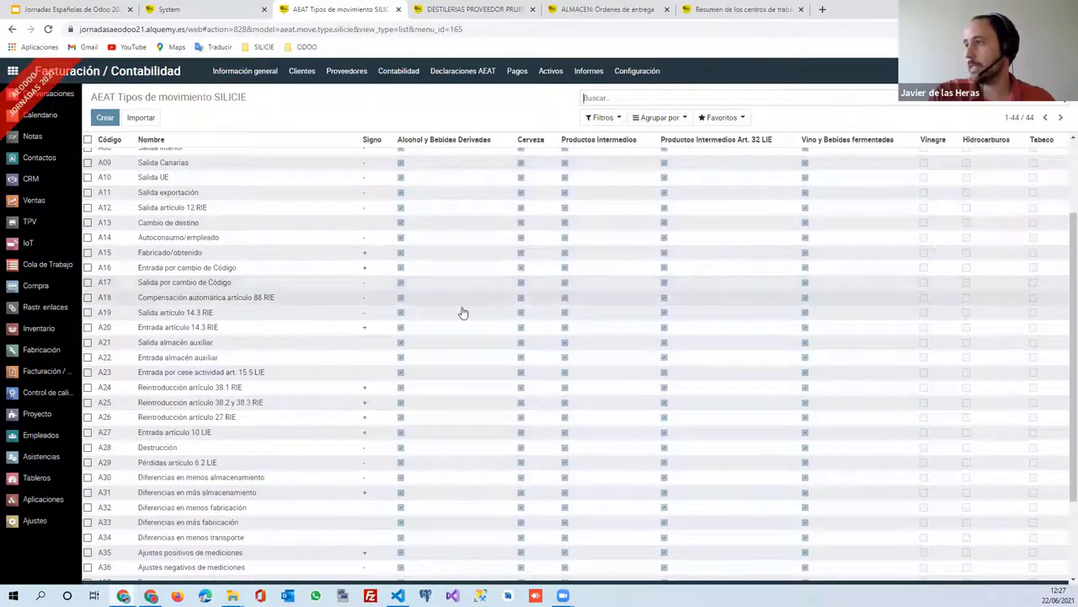
pyautogui.scroll(1, 965, 294)
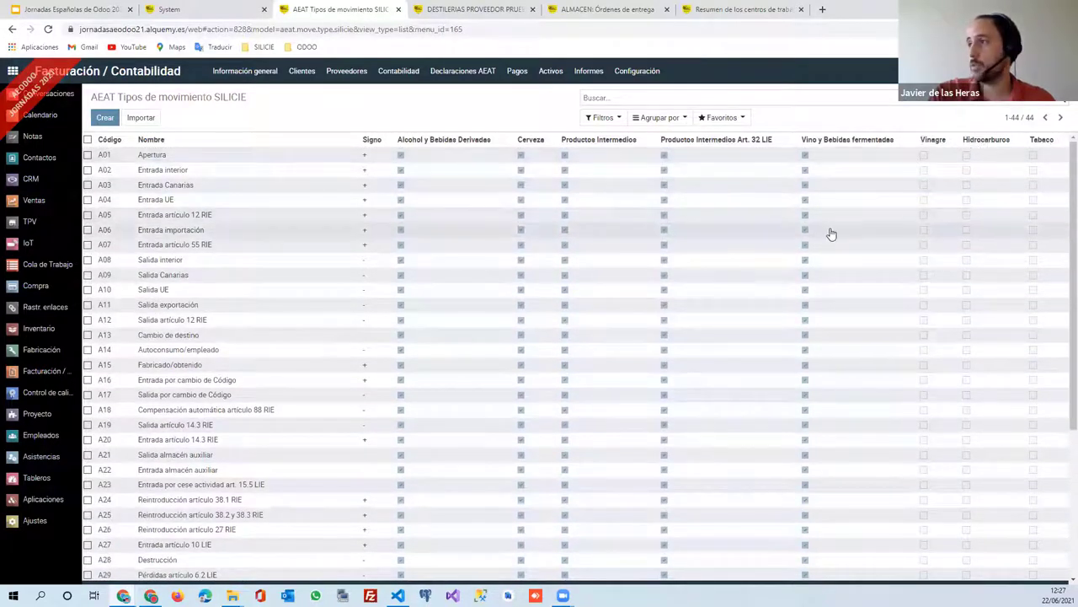
# View the AEAT SILICIE container types list and the AEAT Tipo de justificante SILICIE list.
pyautogui.click(664, 75)
pyautogui.scroll(-5, 710, 421)
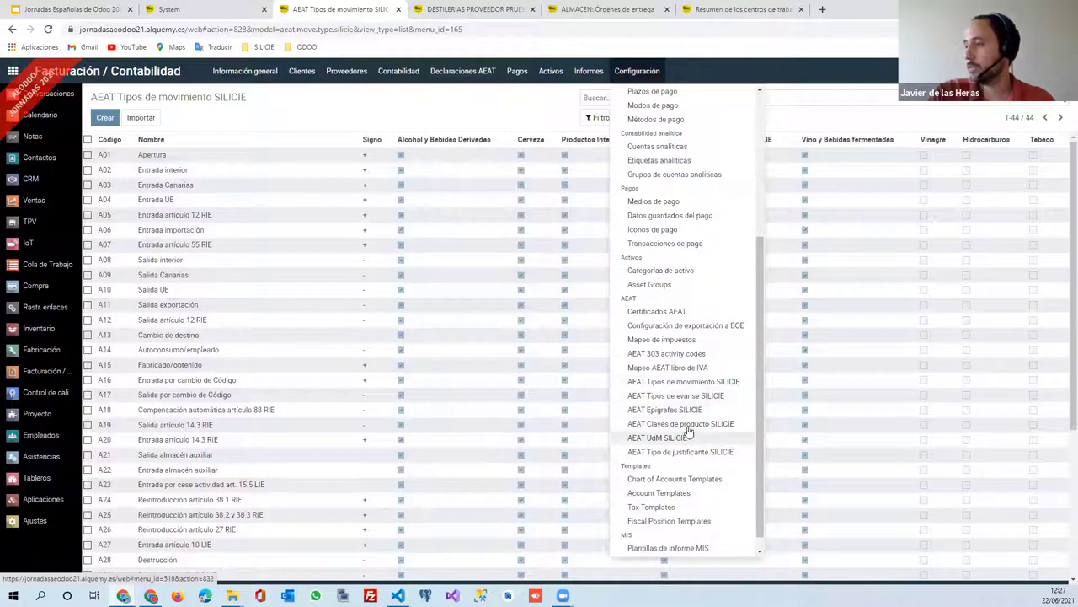
pyautogui.click(676, 395)
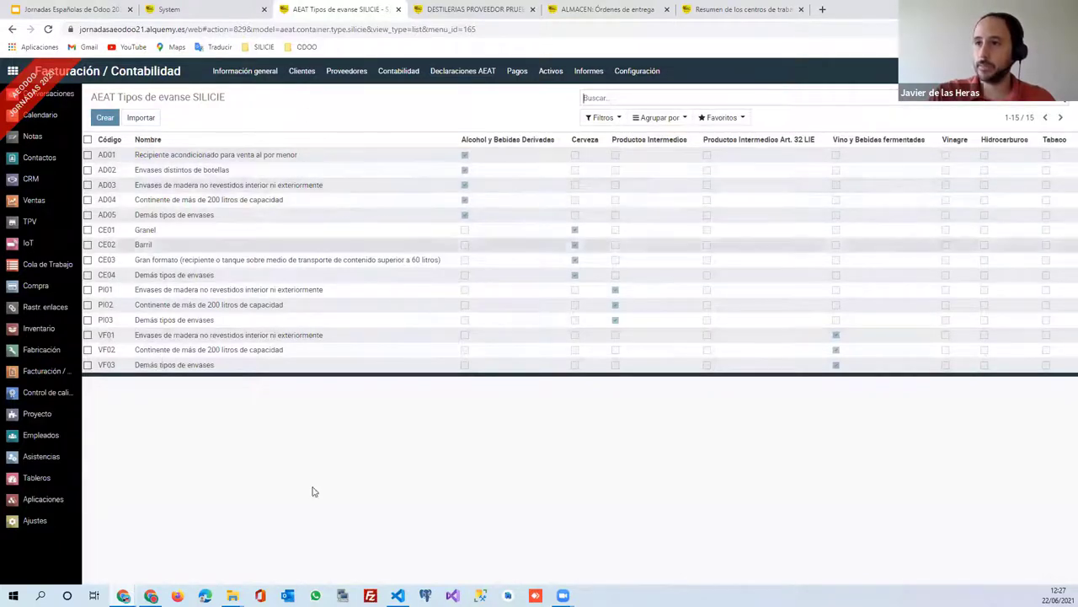
pyautogui.click(638, 73)
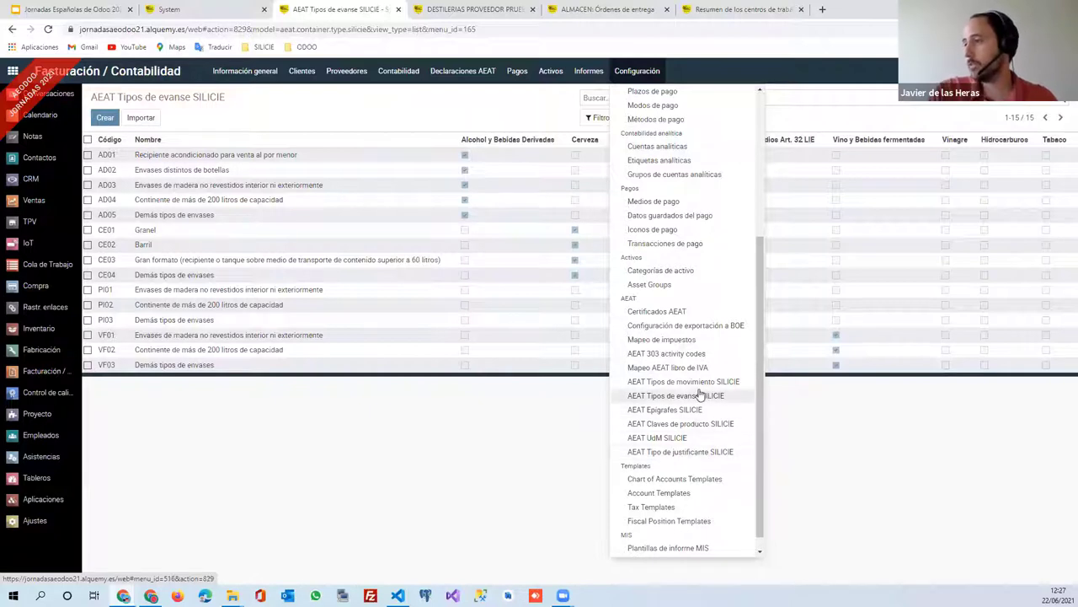
pyautogui.click(685, 450)
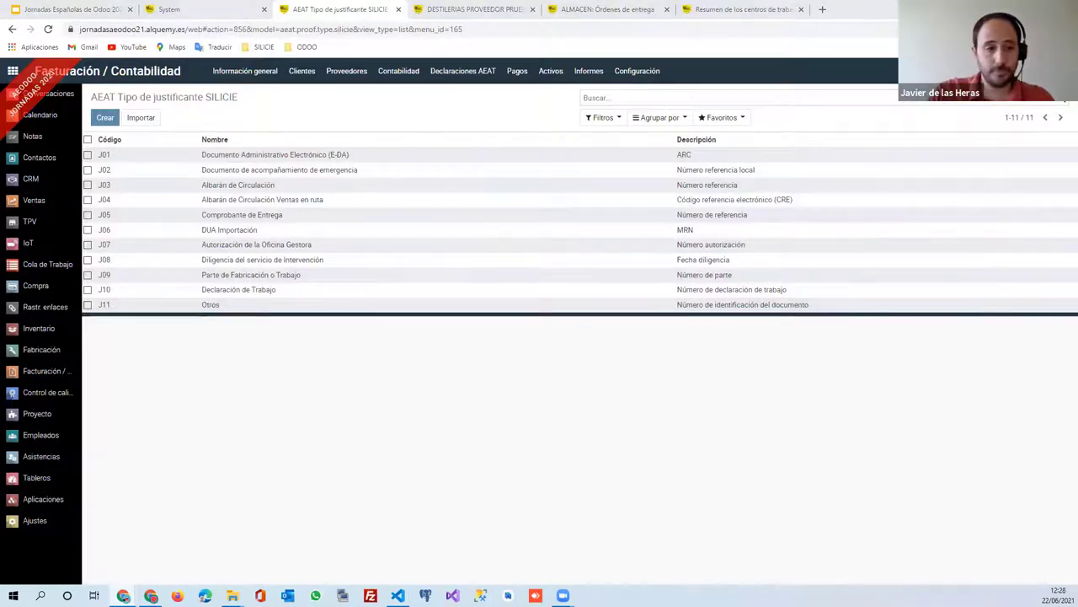
pyautogui.click(637, 70)
pyautogui.scroll(-5, 674, 227)
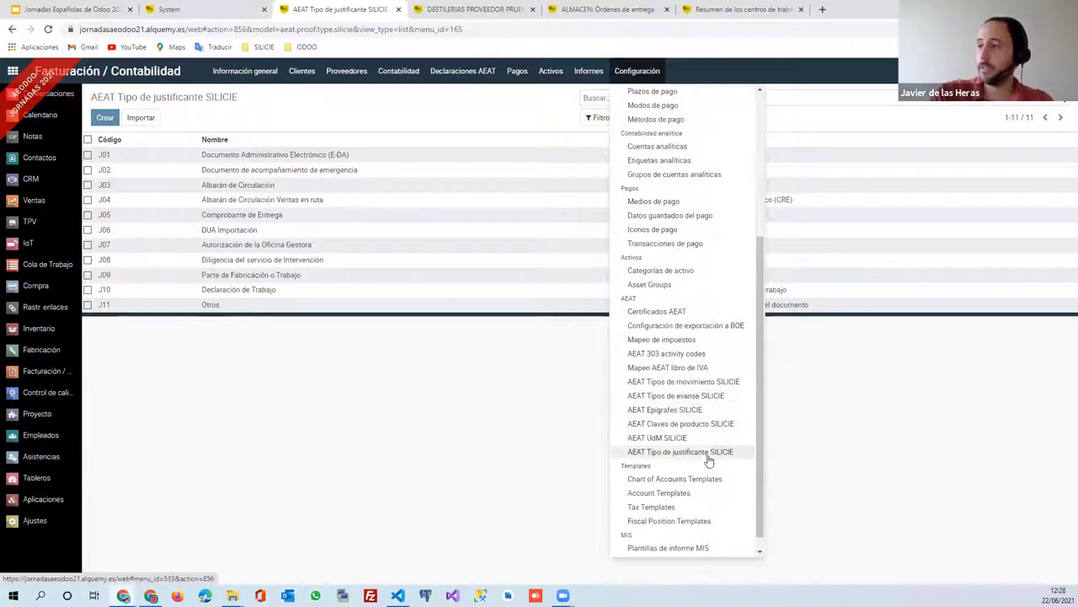
pyautogui.click(36, 374)
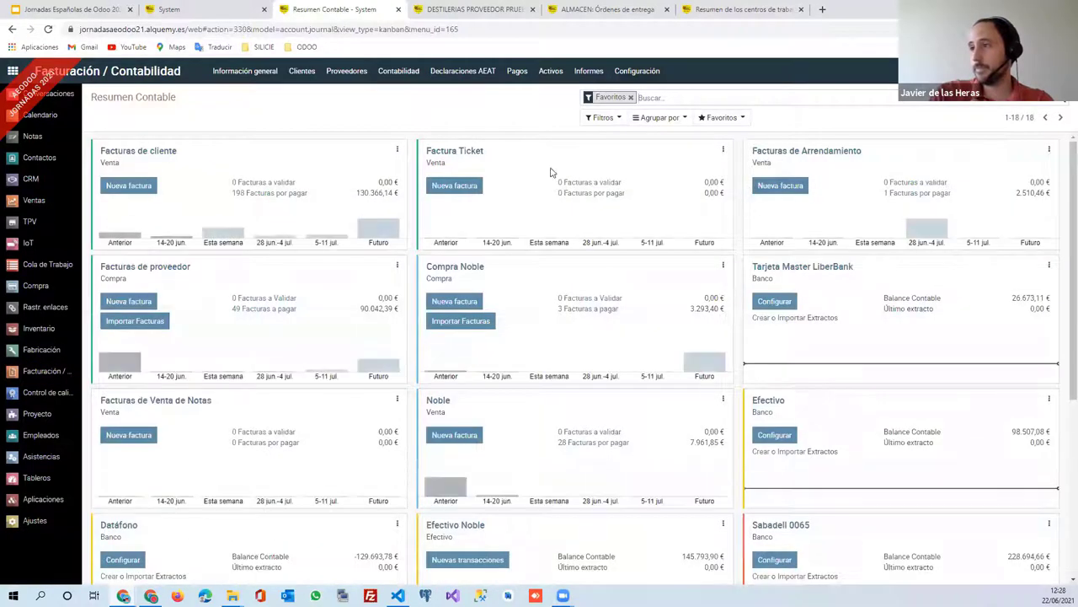
pyautogui.click(589, 70)
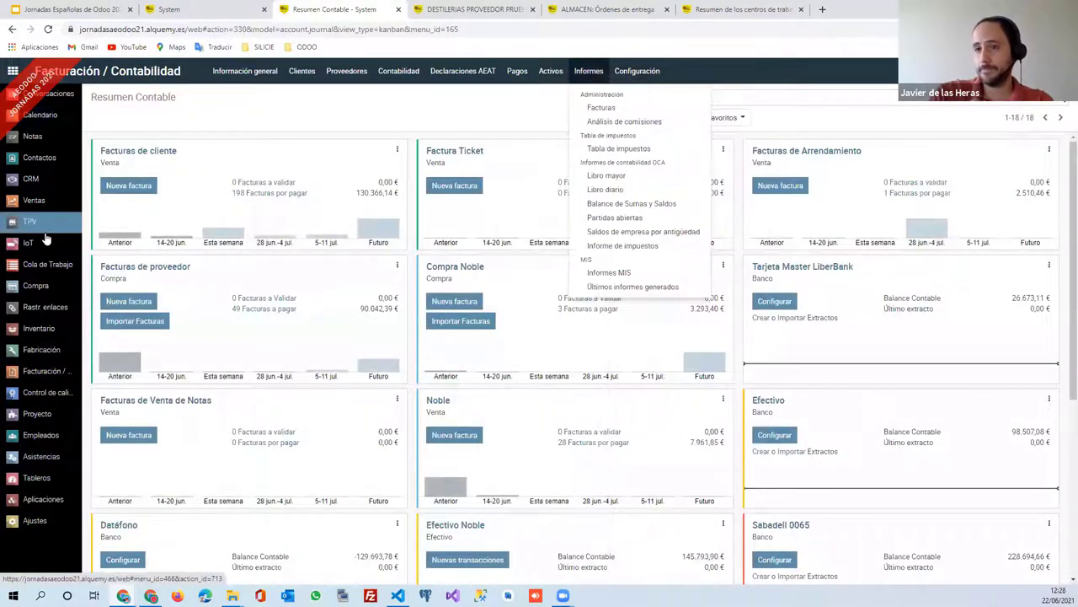
# Open the Movimientos de SILICIE report in the Inventario application.
pyautogui.click(42, 329)
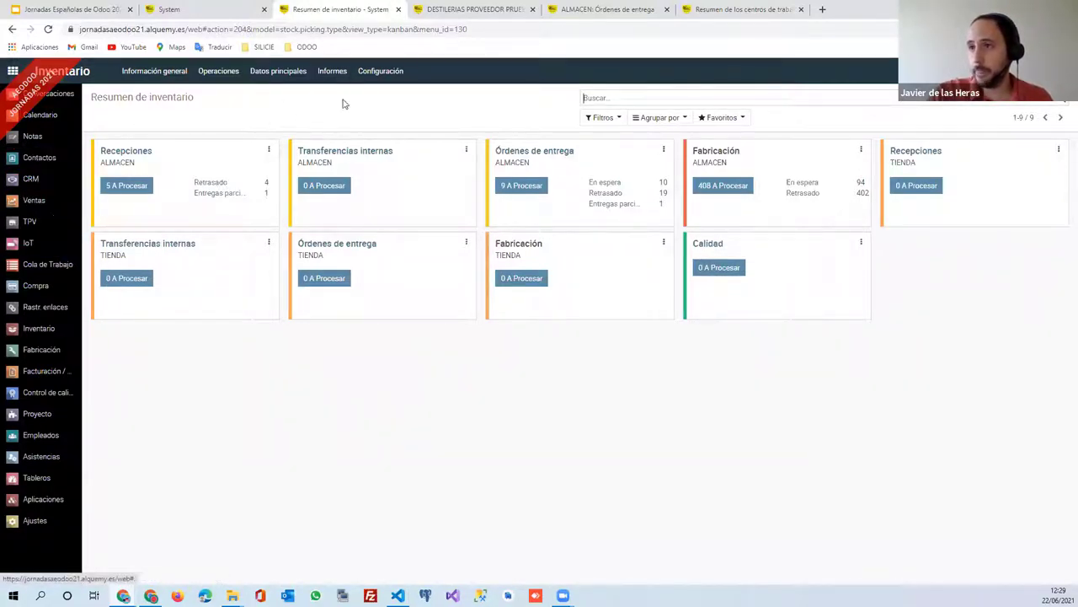
pyautogui.click(333, 71)
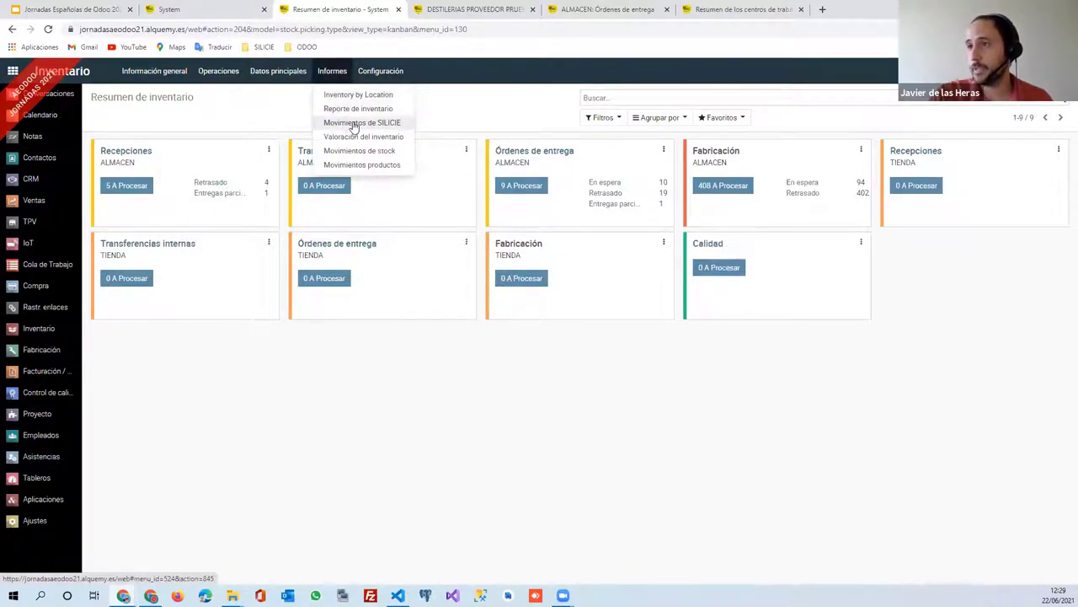
pyautogui.click(356, 122)
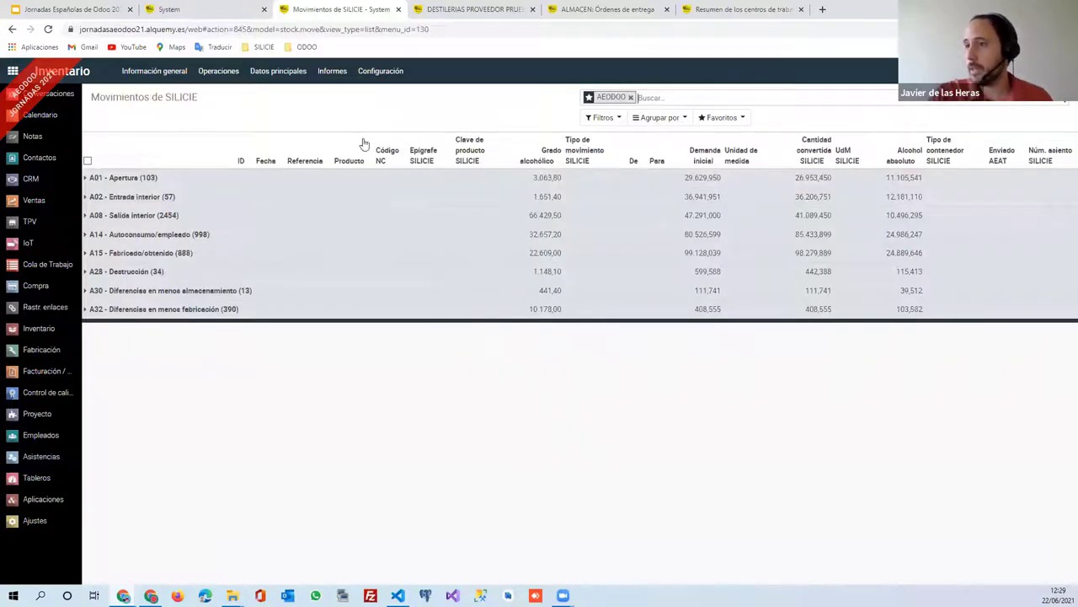
# In the browser tab with the company settings, switch to Compra and open the supplier record of DESTILERIAS PROVEEDOR PRUEBA, S.L.
pyautogui.click(221, 9)
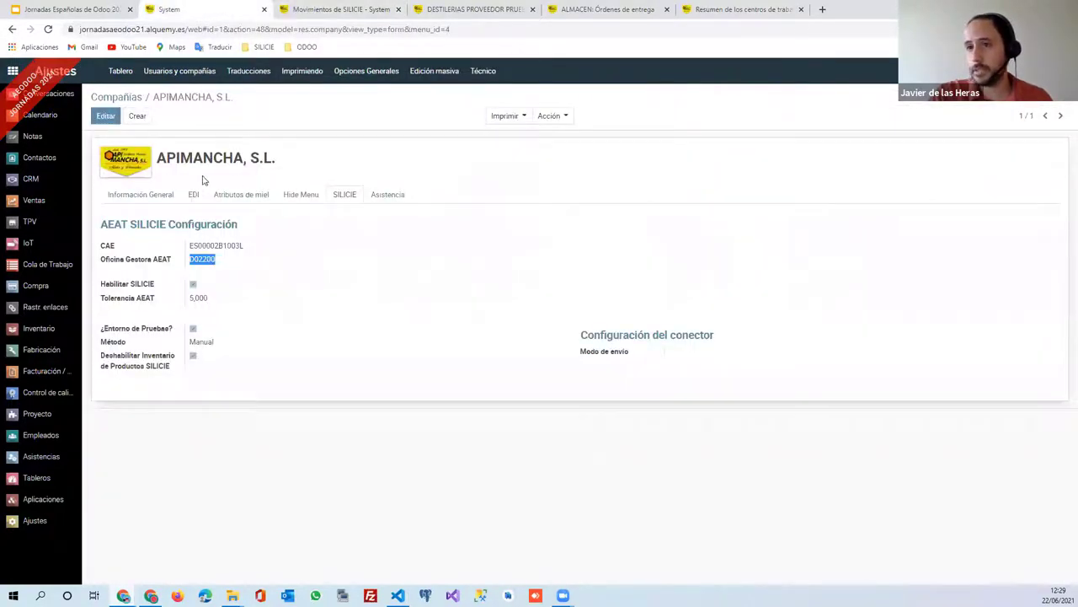
pyautogui.click(35, 291)
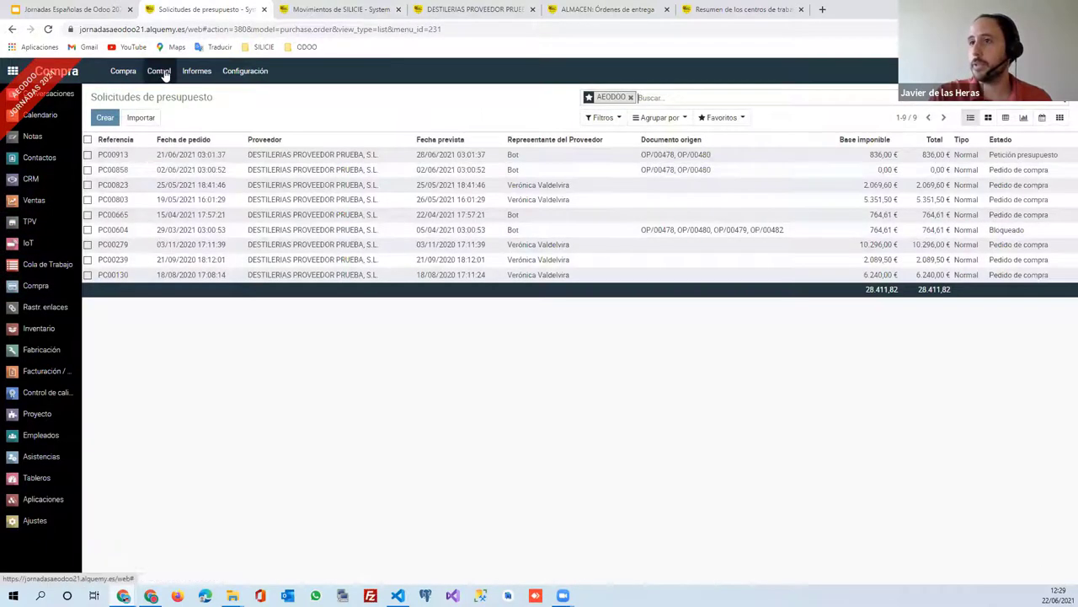
pyautogui.click(124, 73)
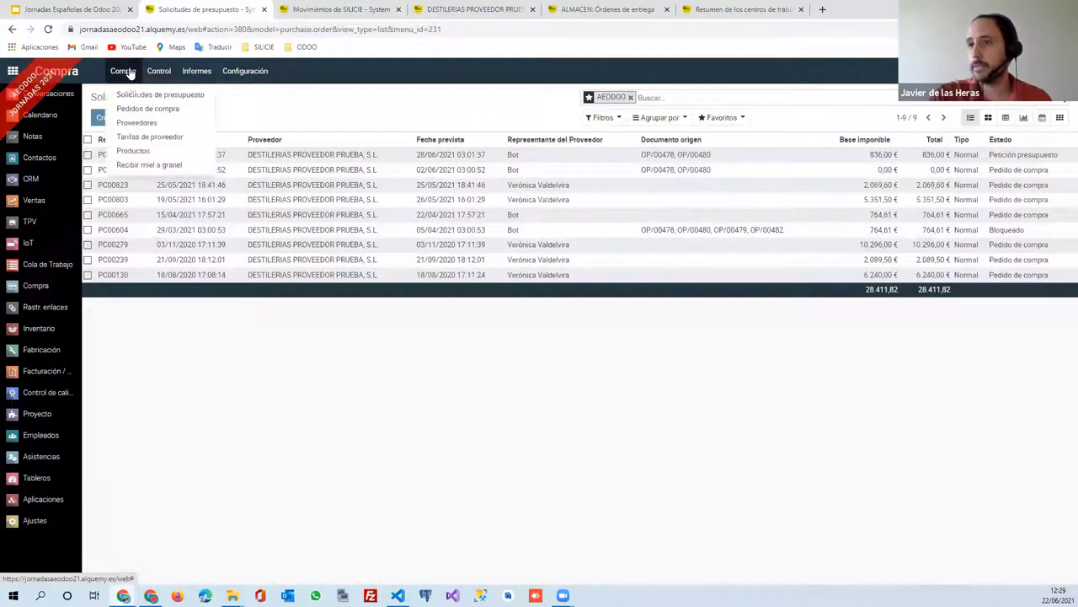
pyautogui.click(149, 123)
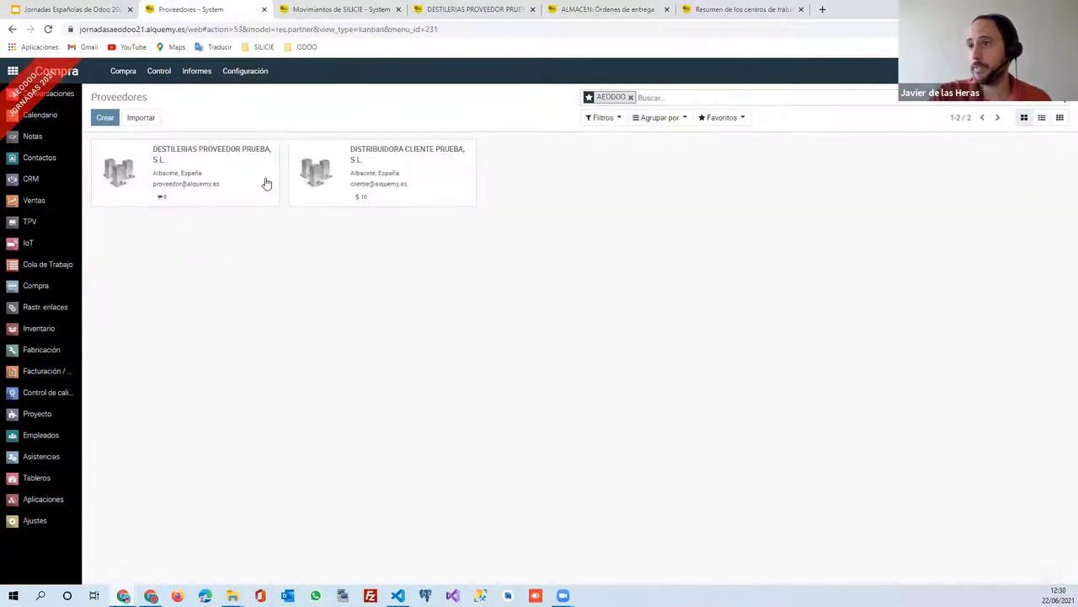
pyautogui.click(237, 178)
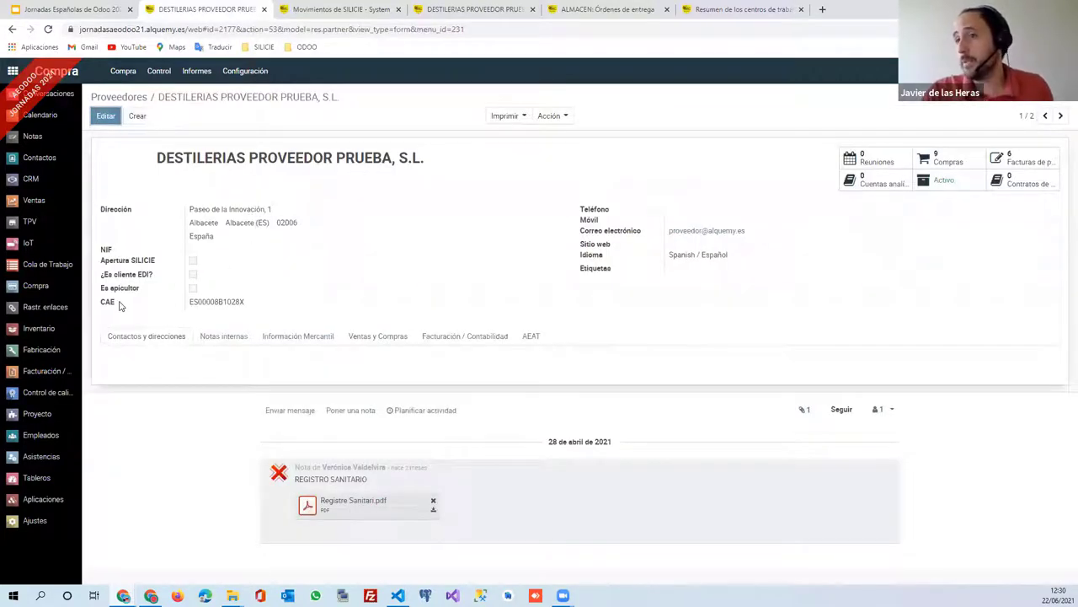
# Highlight the CAE code on the supplier's record.
pyautogui.moveTo(111, 302); pyautogui.dragTo(250, 307)
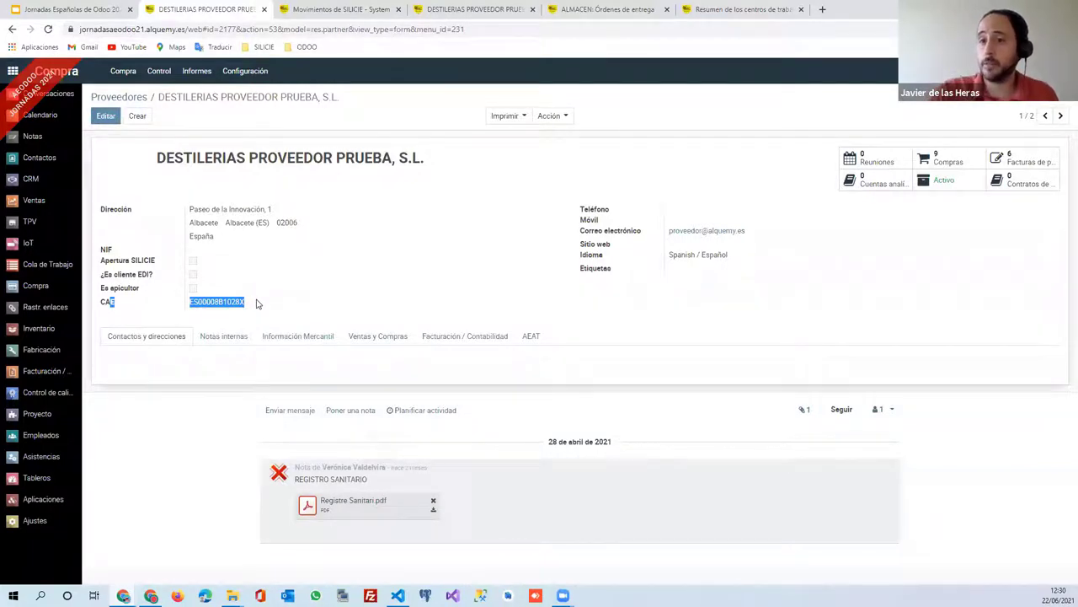
pyautogui.click(231, 302)
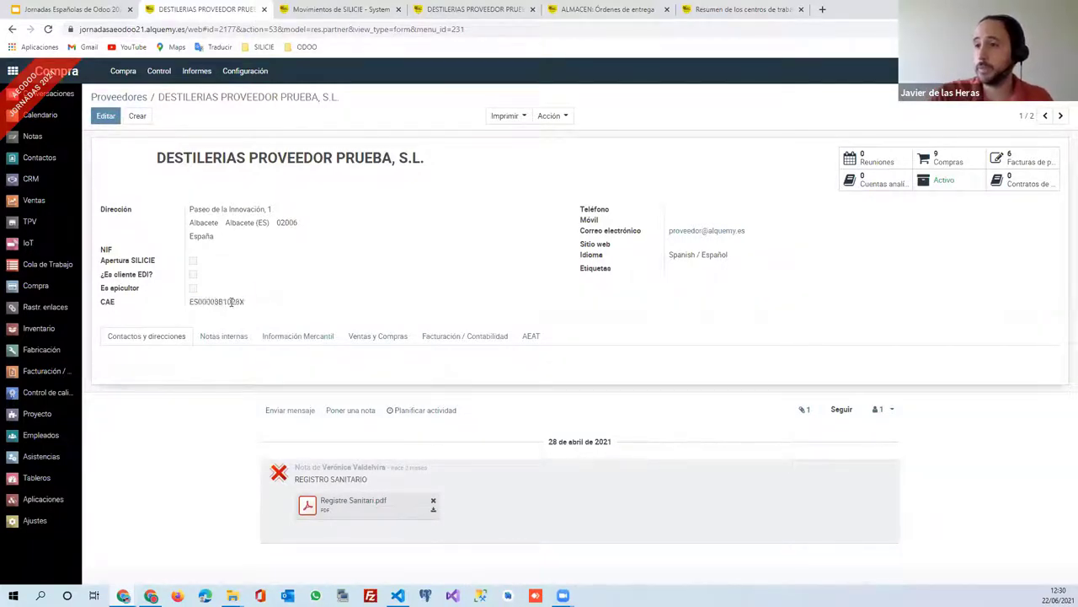
pyautogui.doubleClick(231, 302)
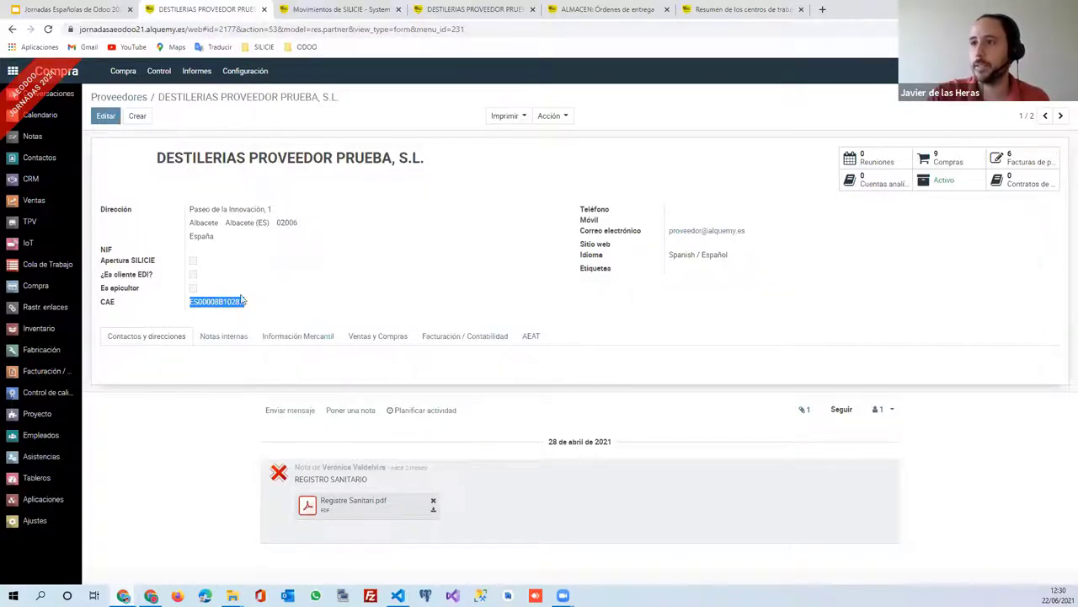
# Back in Movimientos de SILICIE, apply the saved ENTREGA AEODOO filter and open the first A08 - Salida interior movement.
pyautogui.click(337, 10)
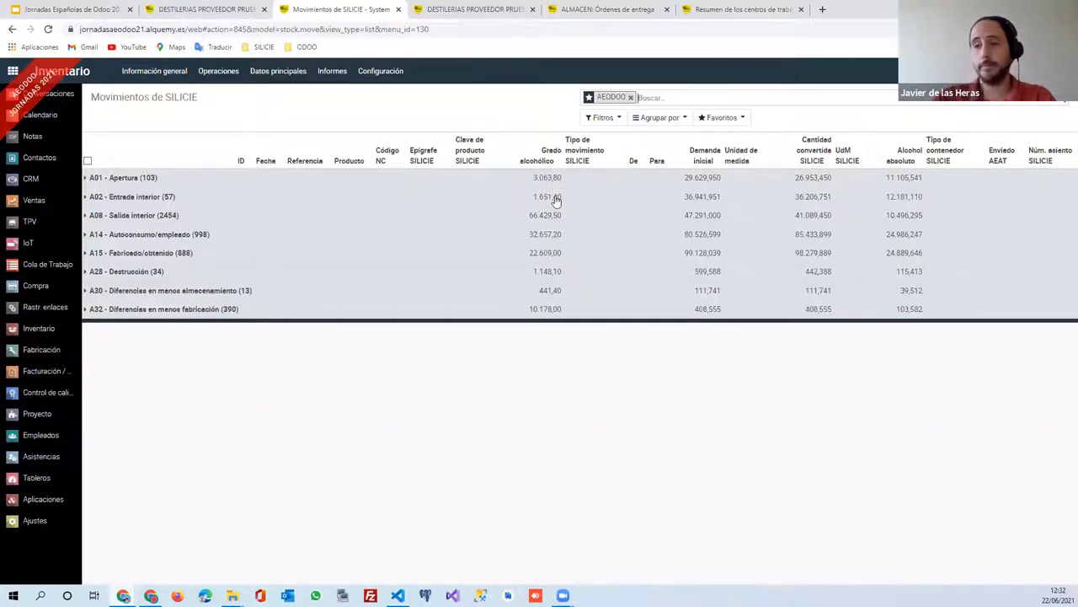
pyautogui.click(723, 118)
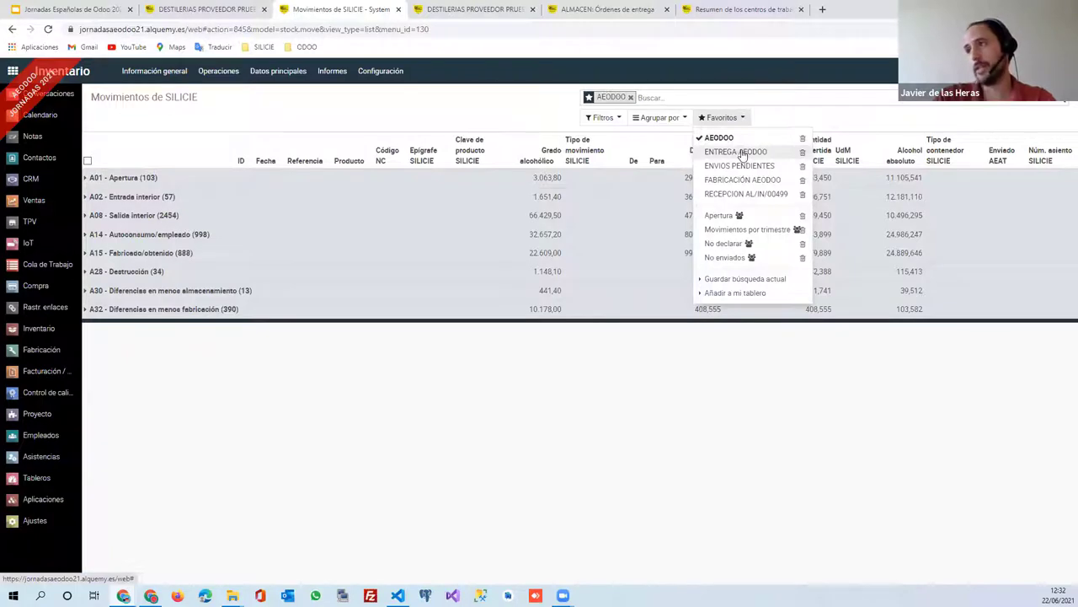
pyautogui.click(743, 153)
pyautogui.click(214, 183)
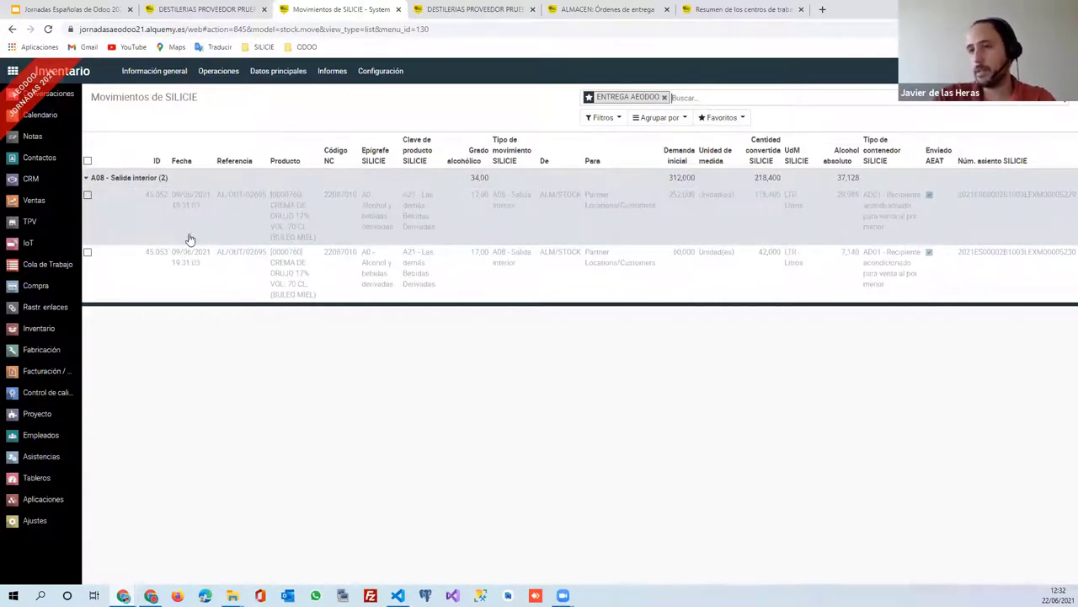
pyautogui.click(263, 221)
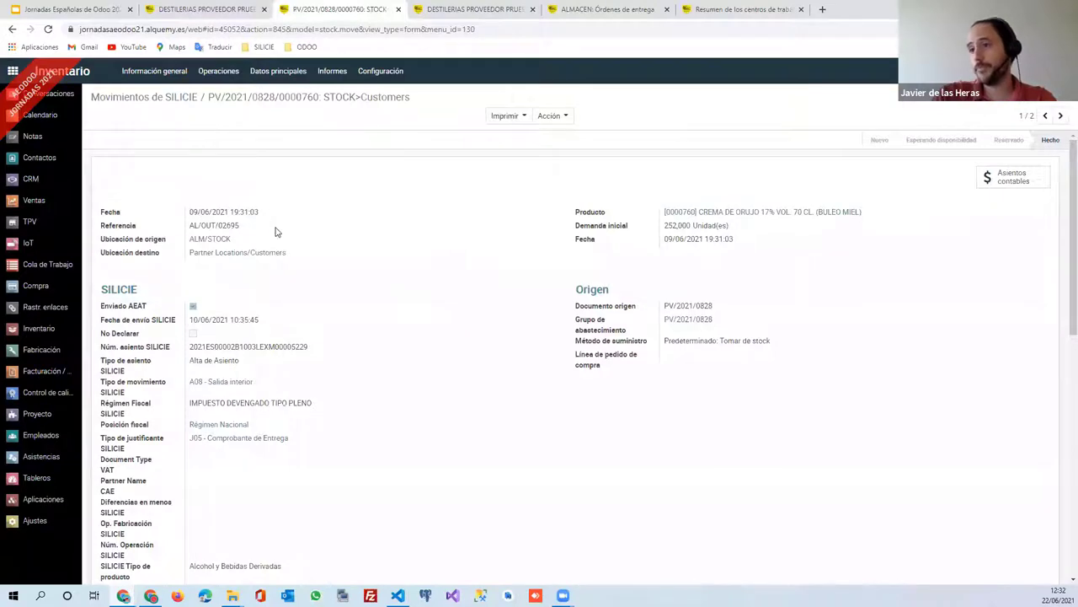
# Examine the delivery movement's SILICIE section from Enviado AEAT through to Observaciones SILICIE.
pyautogui.scroll(-1, 270, 230)
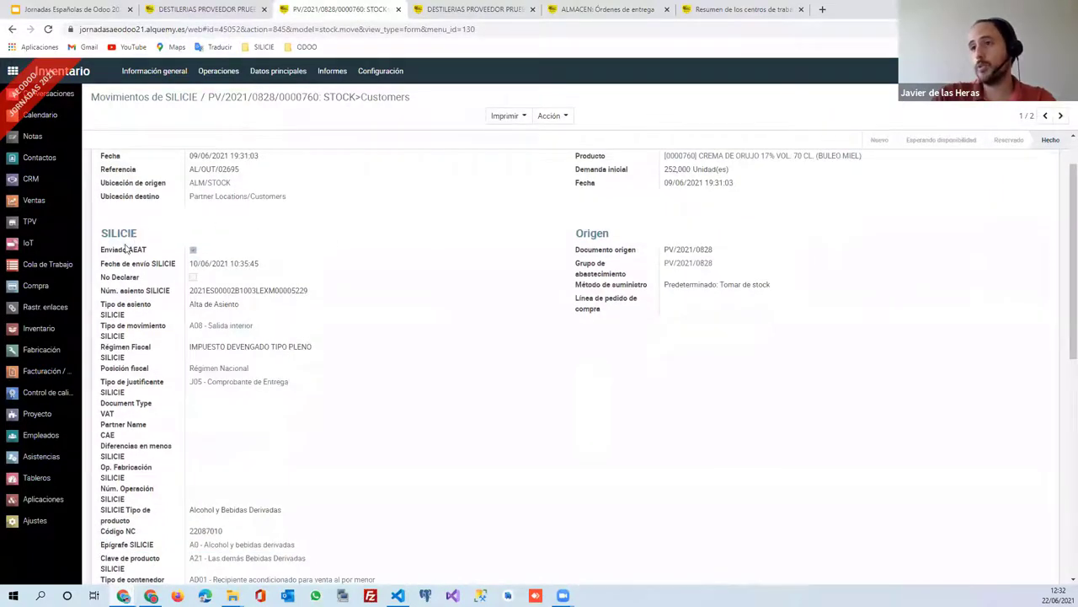
pyautogui.moveTo(101, 229); pyautogui.dragTo(166, 563)
pyautogui.scroll(-2, 180, 431)
pyautogui.click(228, 504)
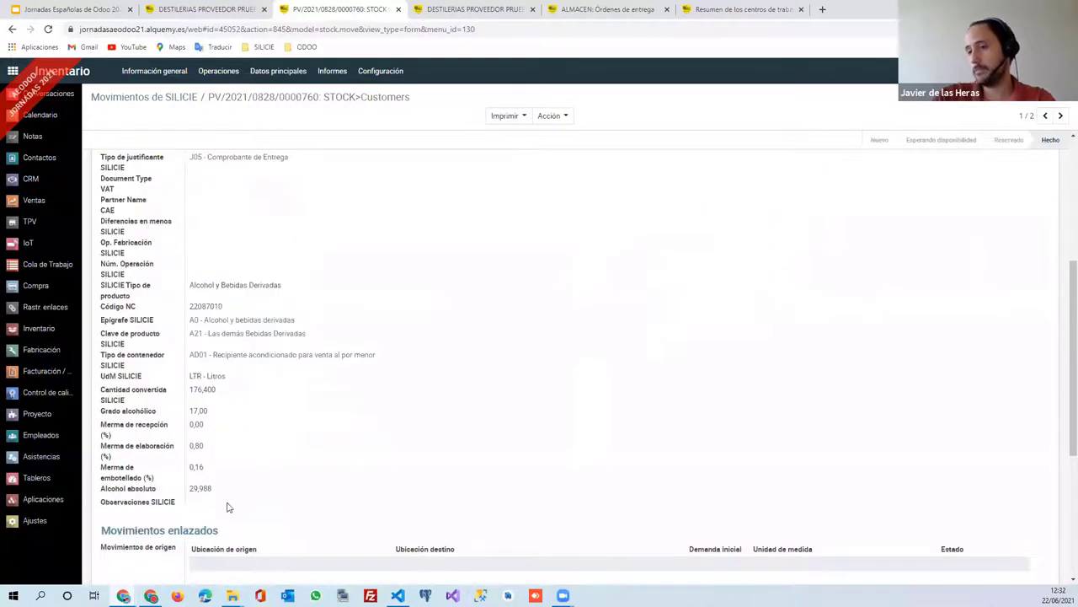
pyautogui.scroll(1, 216, 285)
pyautogui.scroll(3, 216, 285)
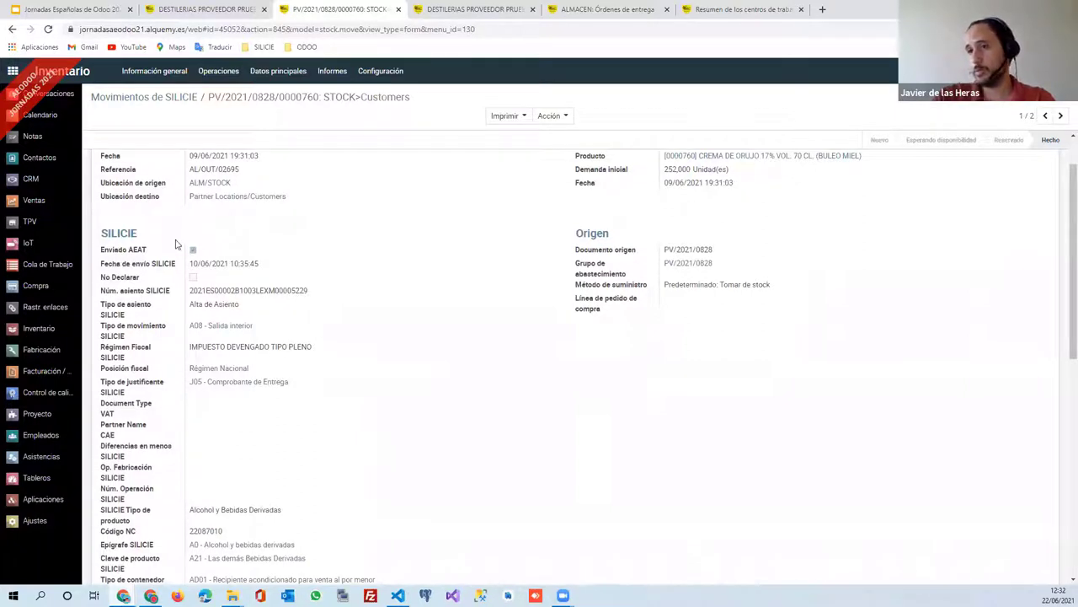
# Highlight the delivery movement's Enviado AEAT field, SILICIE entry number, fiscal regime and reference, and return to the movements list.
pyautogui.moveTo(109, 253); pyautogui.dragTo(148, 254)
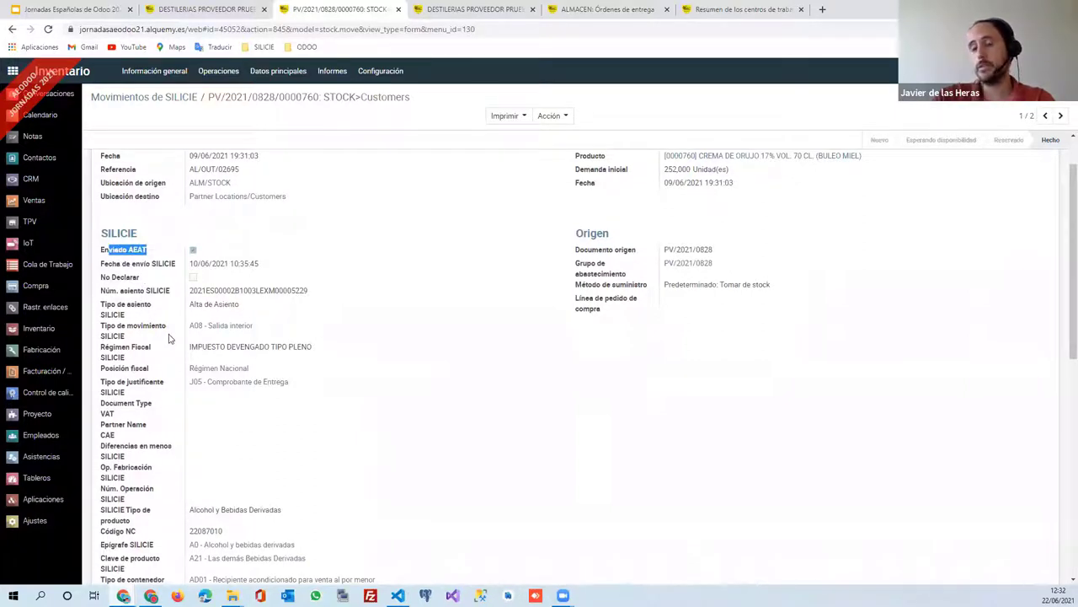
pyautogui.doubleClick(214, 290)
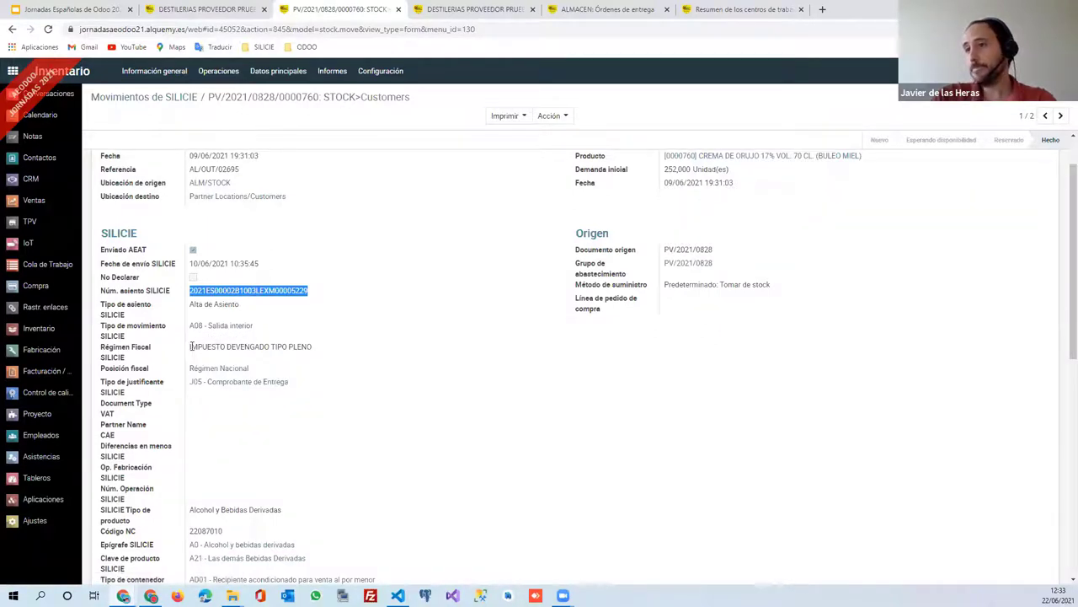
pyautogui.moveTo(191, 346); pyautogui.dragTo(343, 355)
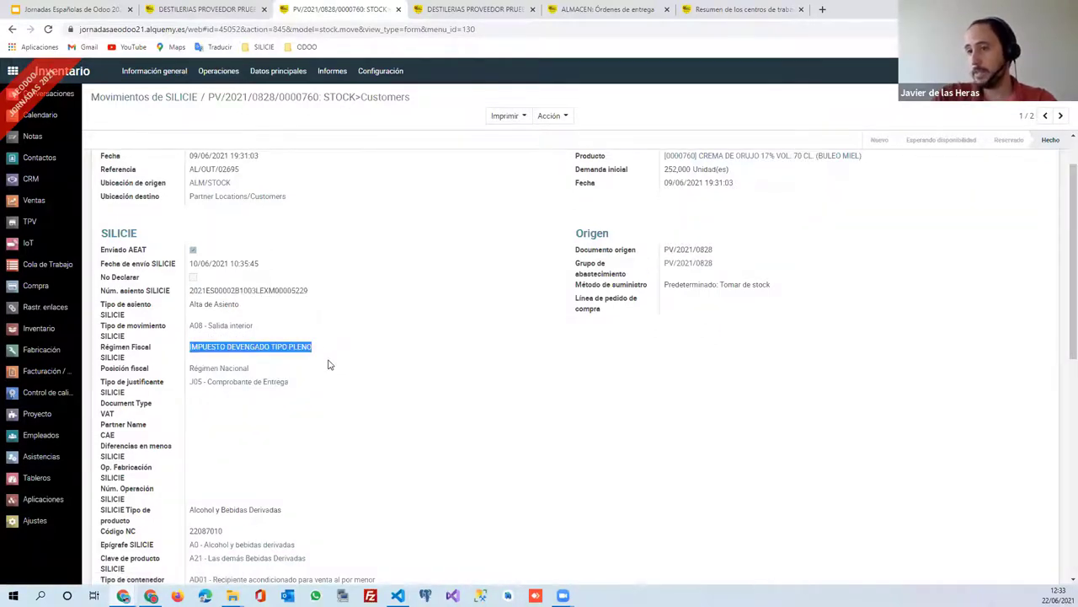
pyautogui.scroll(-1, 325, 362)
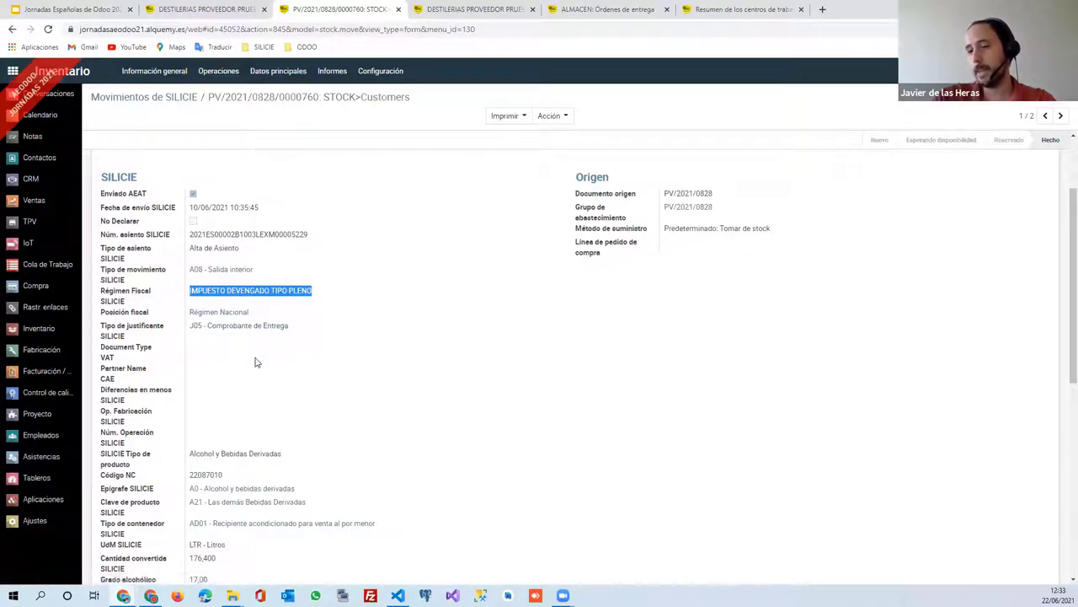
pyautogui.scroll(-3, 256, 363)
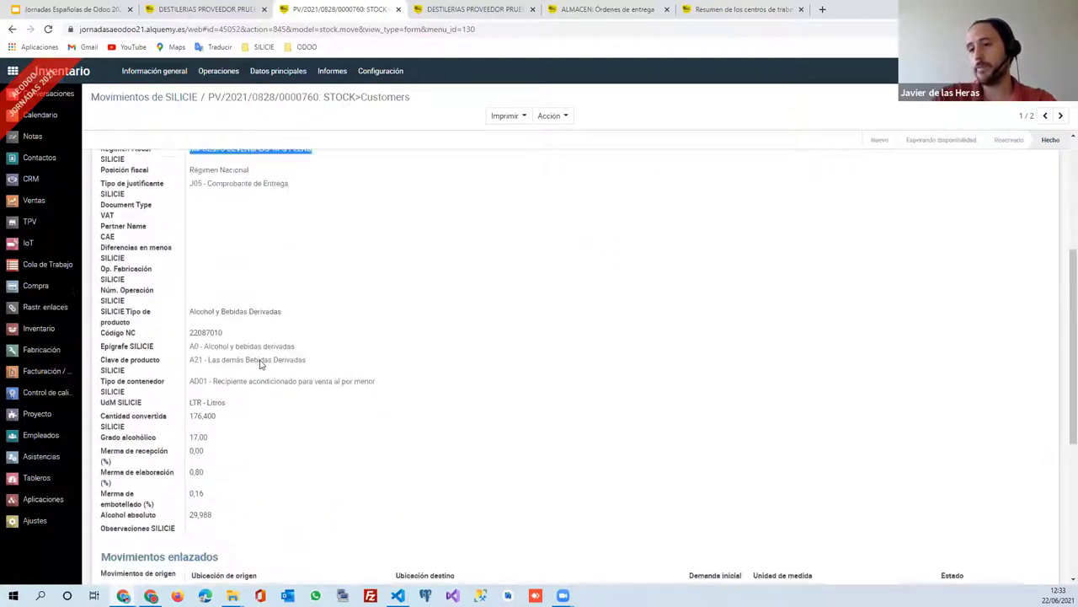
pyautogui.scroll(5, 260, 364)
pyautogui.moveTo(190, 224); pyautogui.dragTo(251, 226)
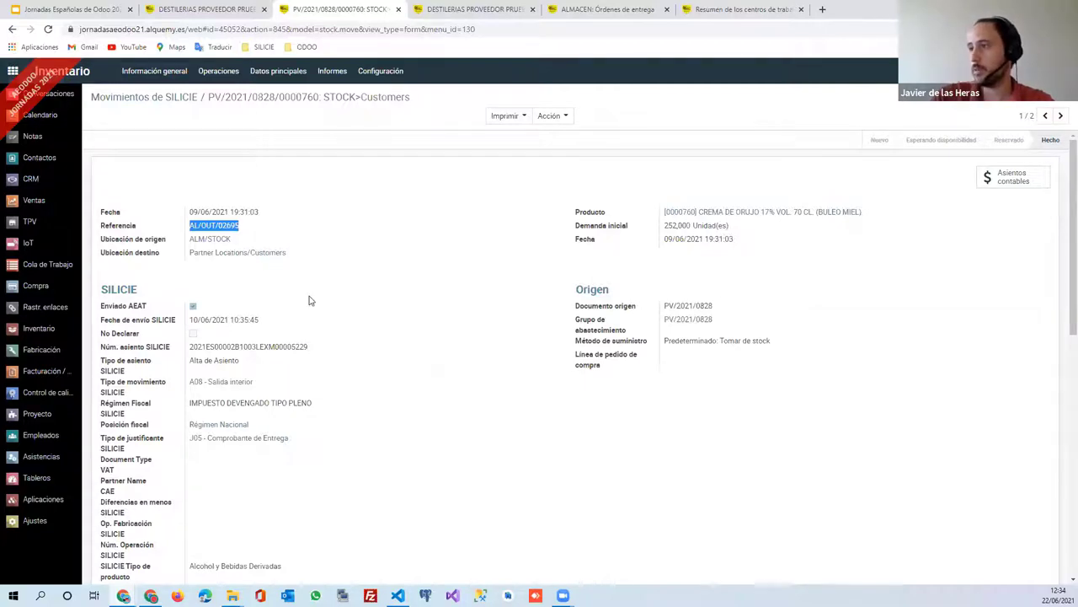
pyautogui.click(157, 96)
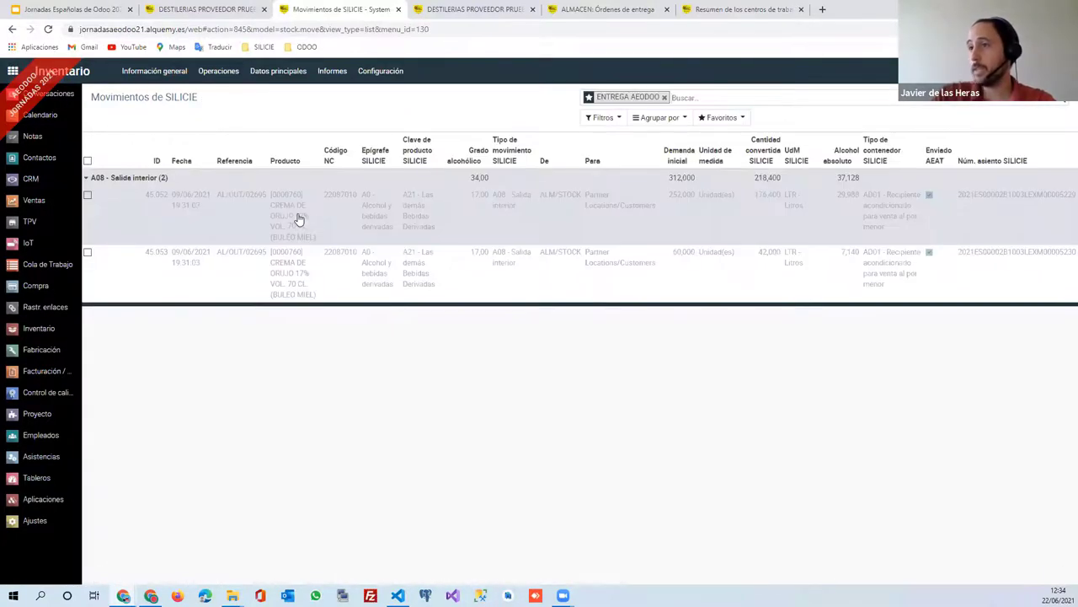
# Apply the saved RECEPCION AL/IN/00499 filter and open the movement grouped under A02 - Entrada interior.
pyautogui.click(718, 118)
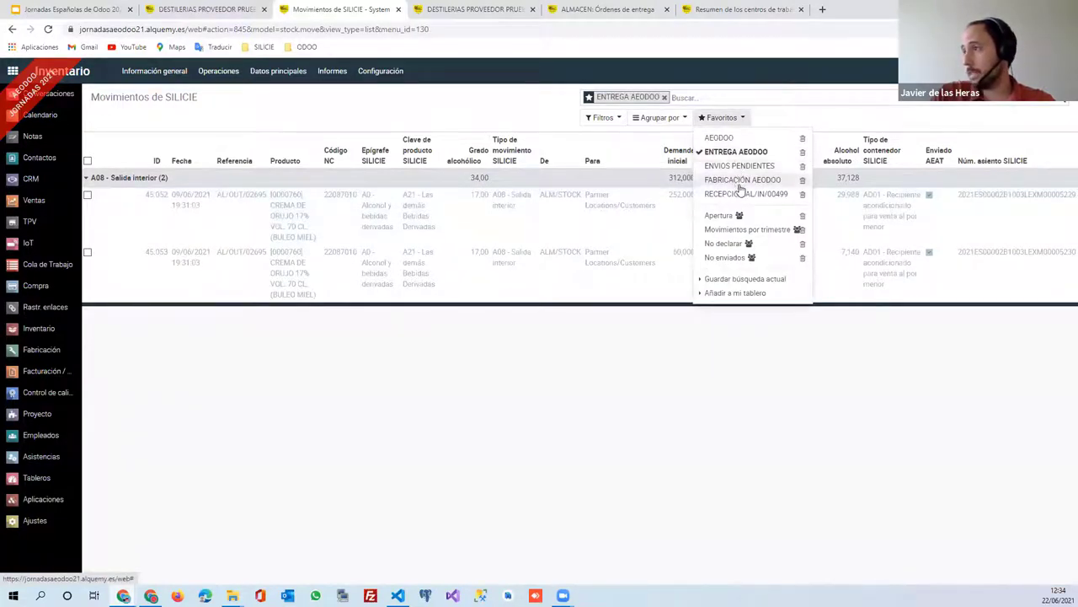
pyautogui.click(741, 194)
pyautogui.click(491, 355)
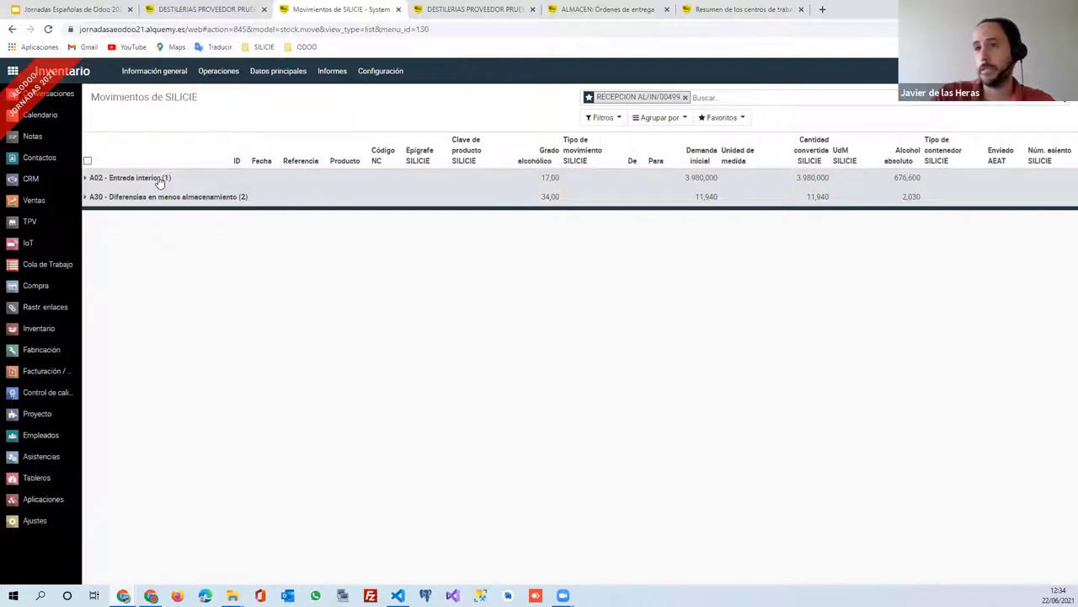
pyautogui.click(160, 180)
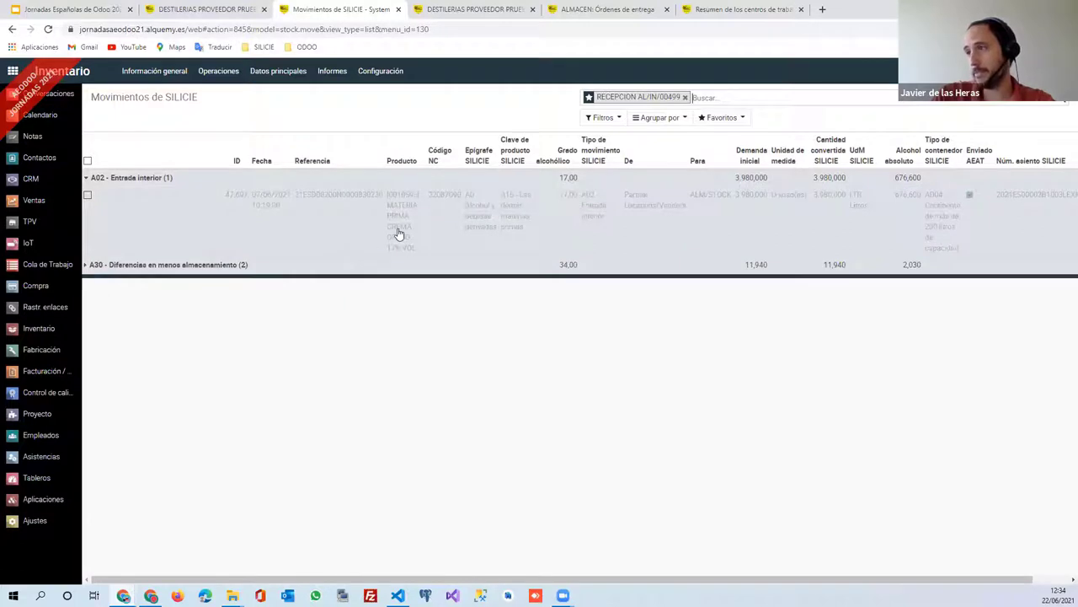
pyautogui.click(407, 235)
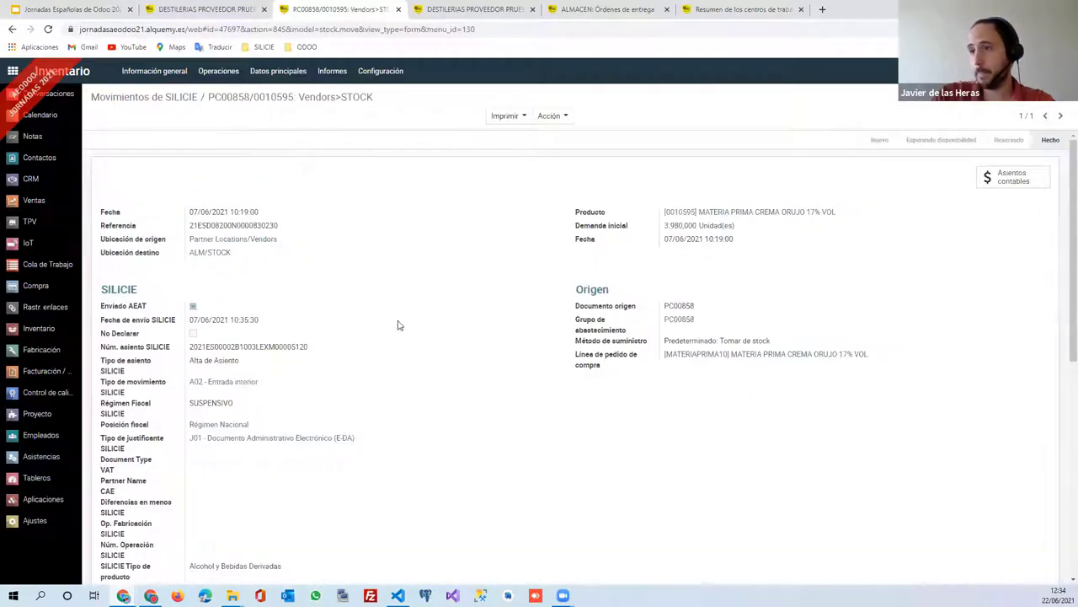
# Review the reception movement's SILICIE data, highlighting its Tipo de justificante and its reference, and return to the movements list.
pyautogui.scroll(-2, 362, 352)
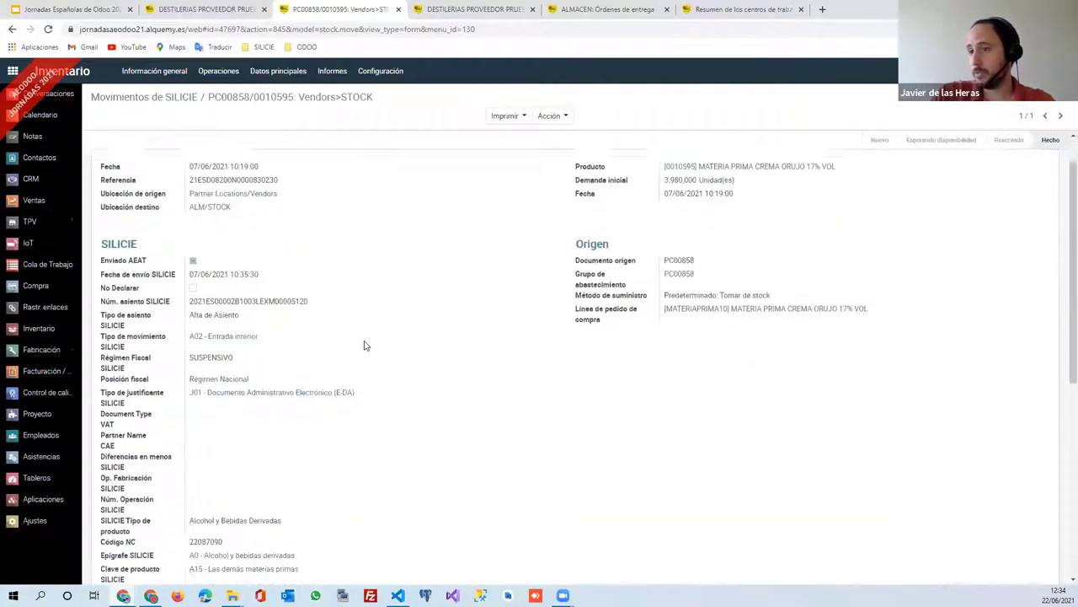
pyautogui.scroll(-3, 259, 286)
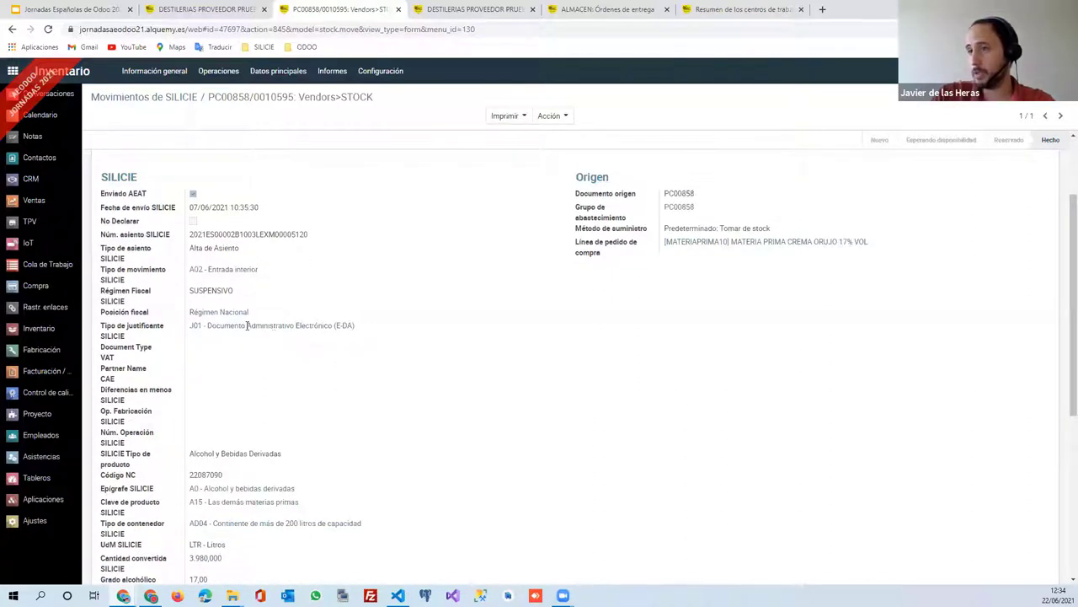
pyautogui.tripleClick(247, 325)
pyautogui.scroll(-2, 311, 378)
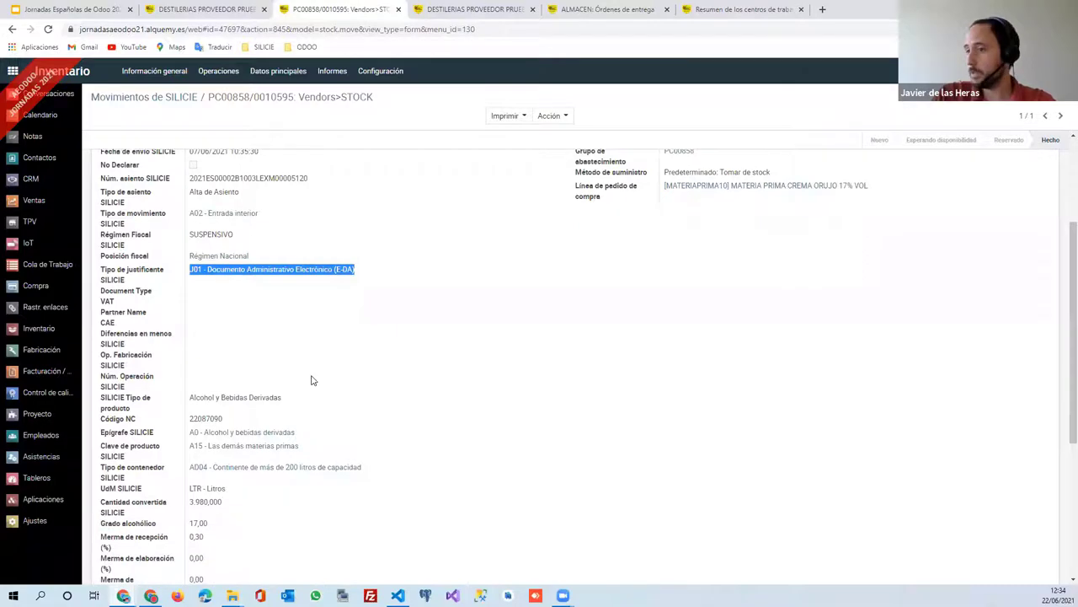
pyautogui.scroll(-5, 311, 378)
pyautogui.scroll(10, 312, 375)
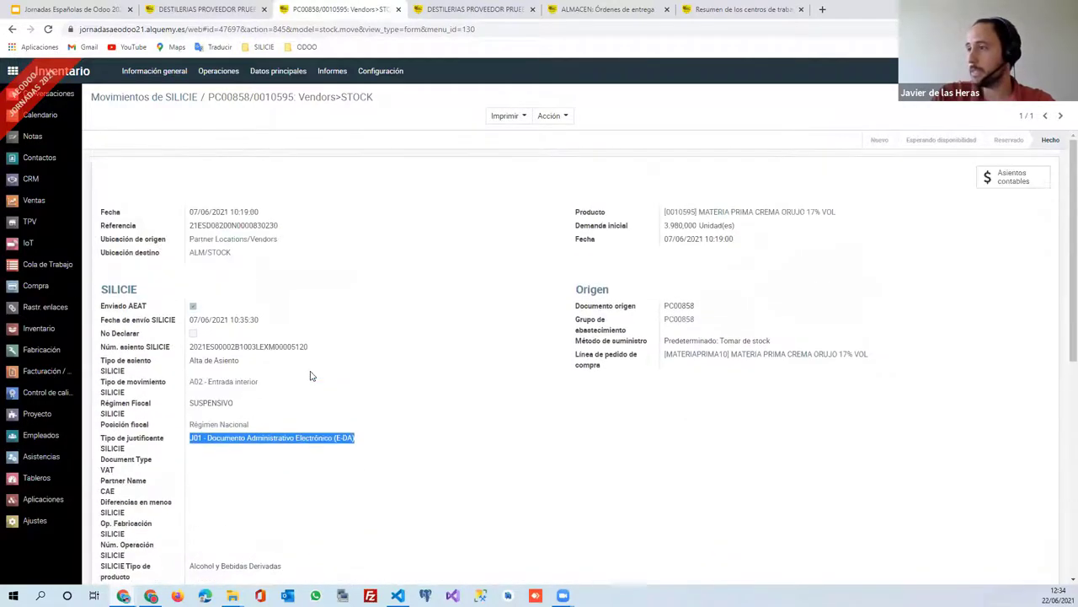
pyautogui.doubleClick(236, 225)
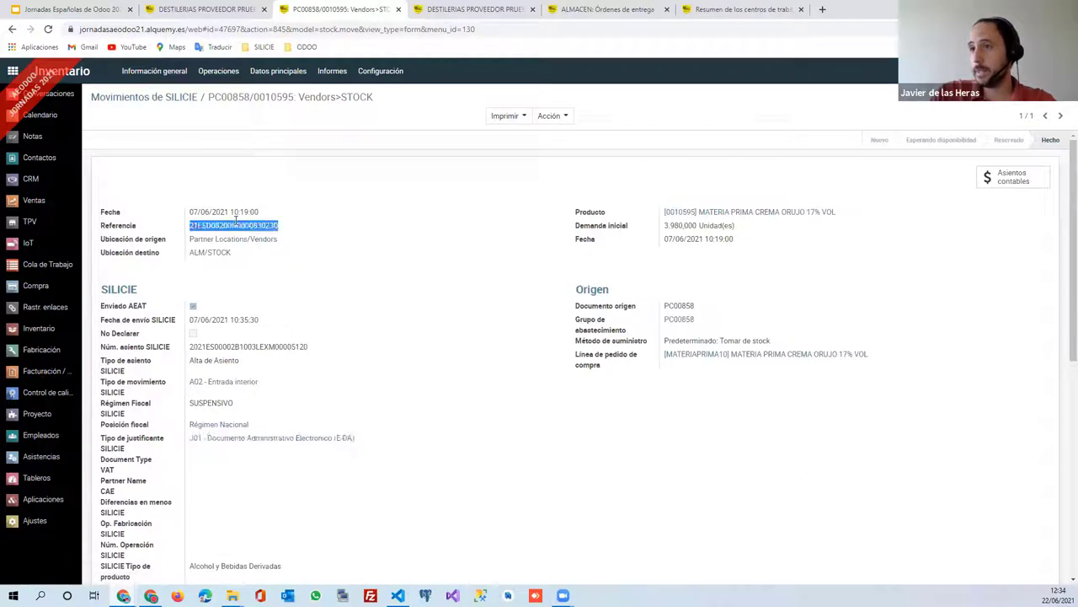
pyautogui.click(151, 99)
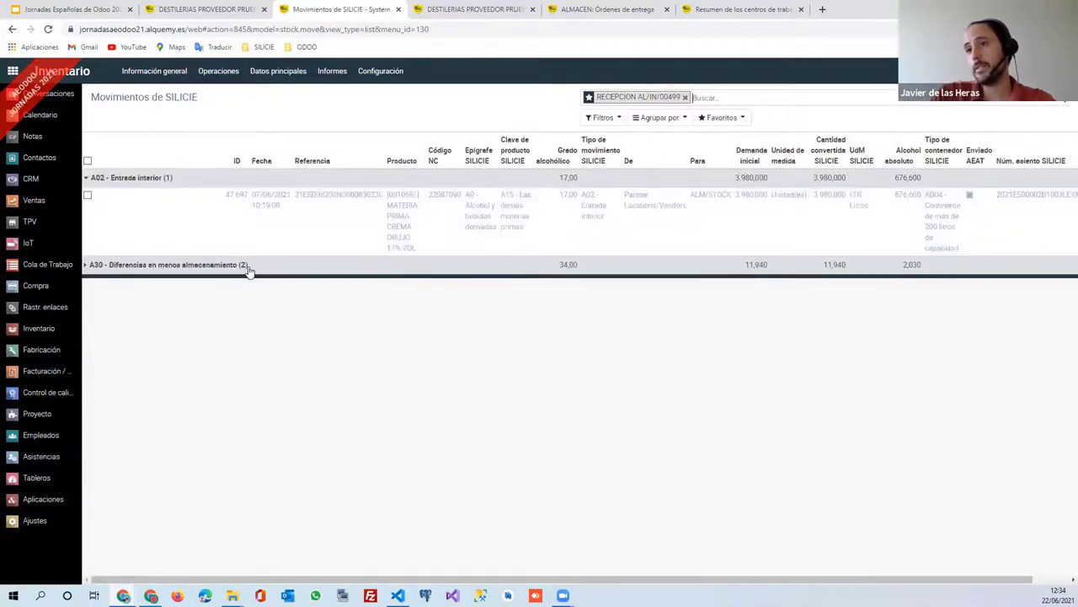
# Expand the A30 - Diferencias en menos almacenamiento group of the reception's movements.
pyautogui.click(248, 268)
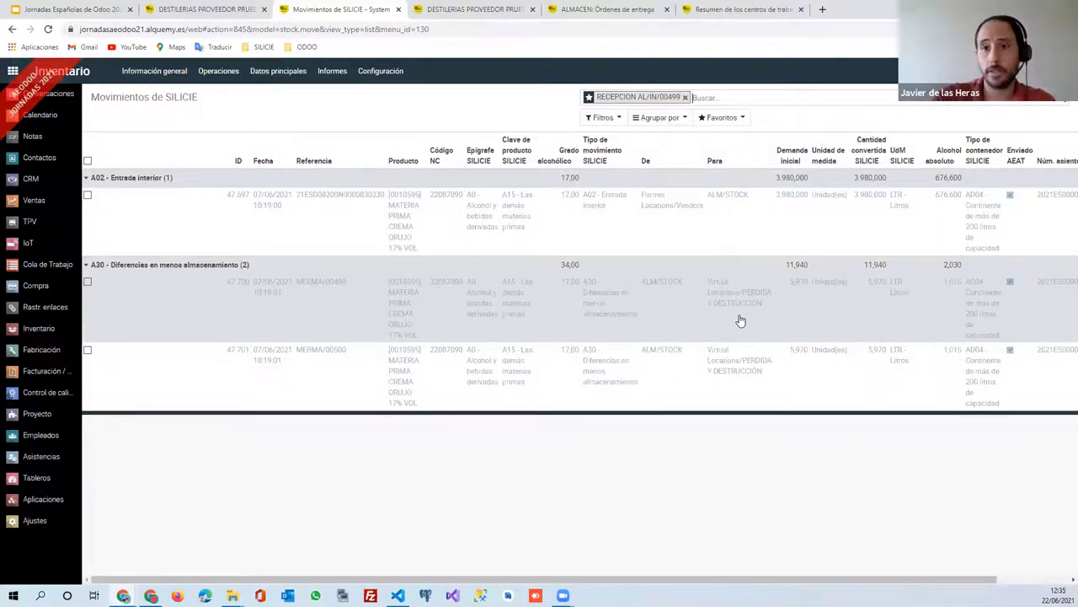
pyautogui.moveTo(740, 320); pyautogui.dragTo(109, 163)
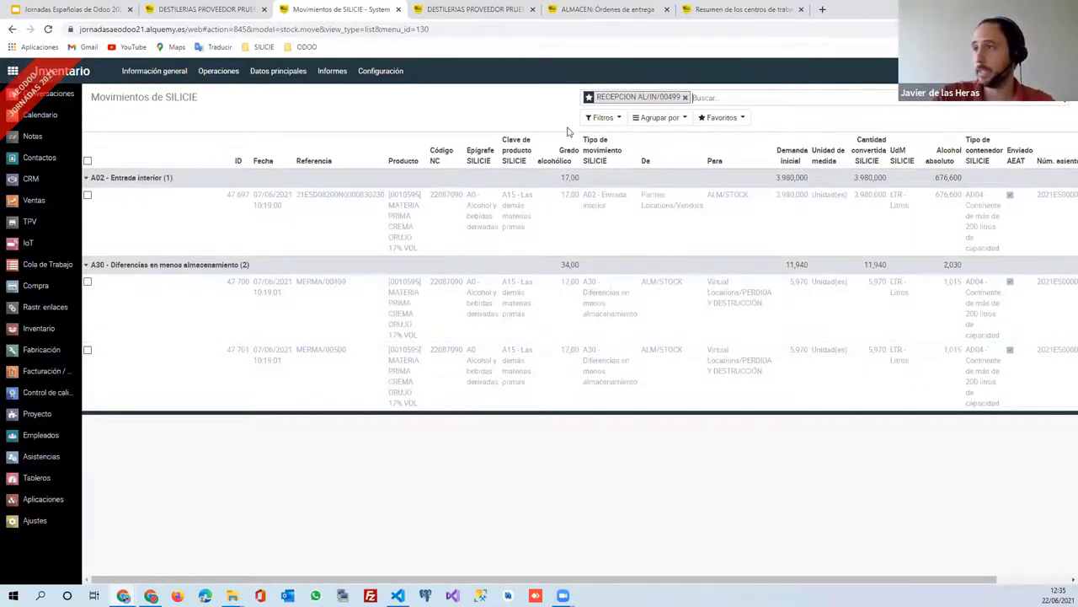
# Apply the saved FABRICACIÓN AEODOO filter and expand its Autoconsumo/empleado, Fabricado/obtenido and Diferencias en menos fabricación groups.
pyautogui.click(717, 118)
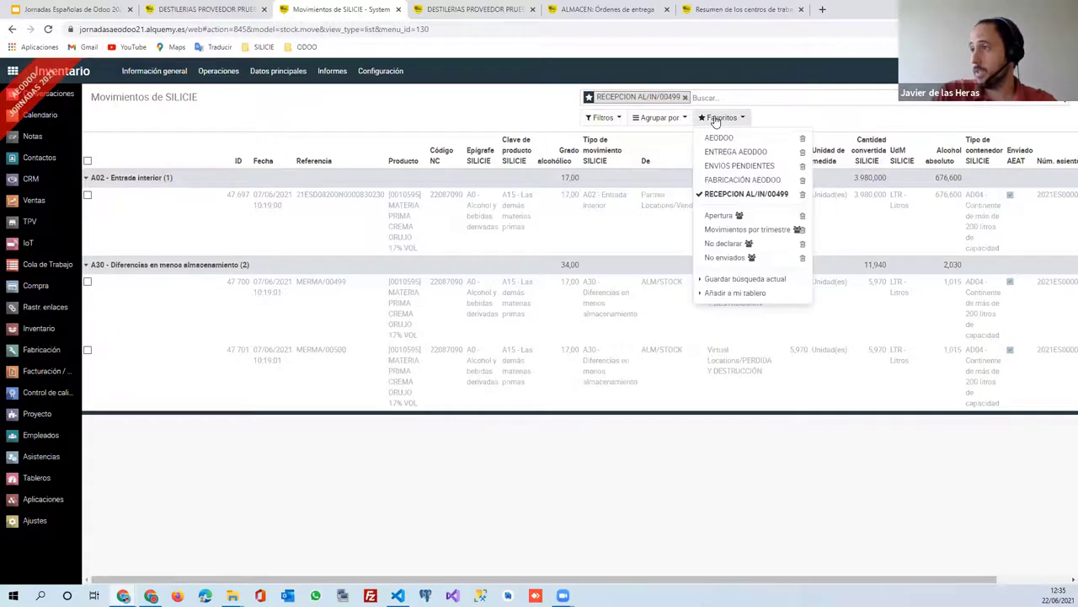
pyautogui.click(723, 182)
pyautogui.click(265, 337)
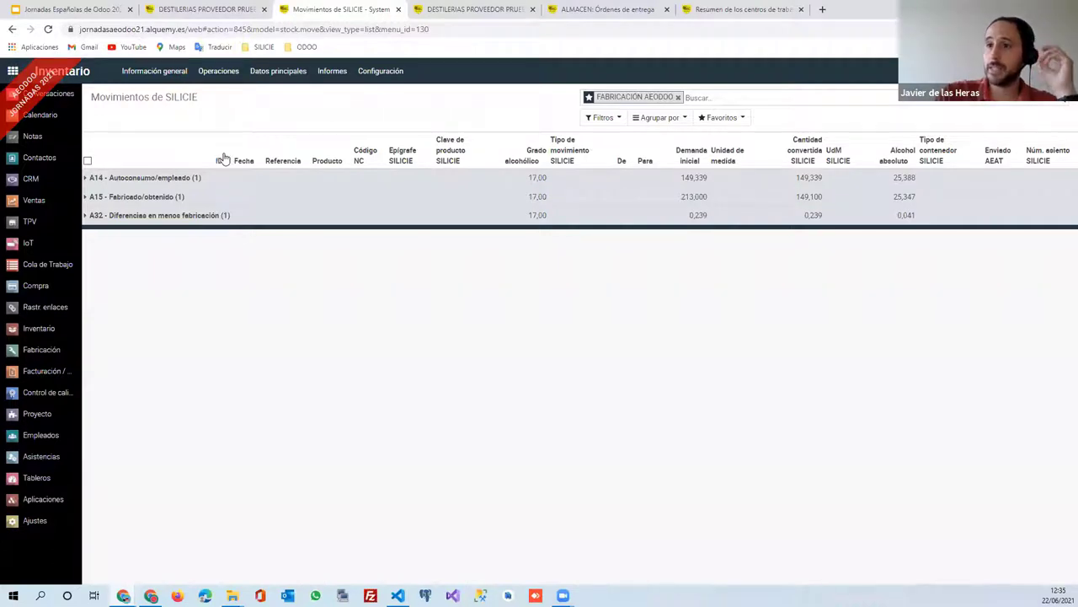
pyautogui.click(168, 180)
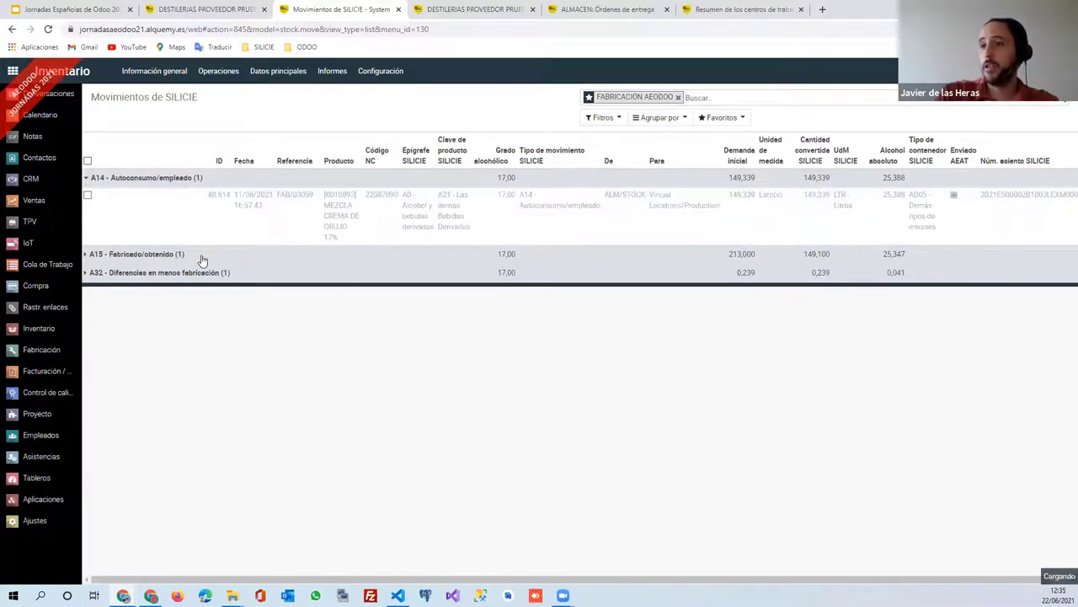
pyautogui.click(199, 257)
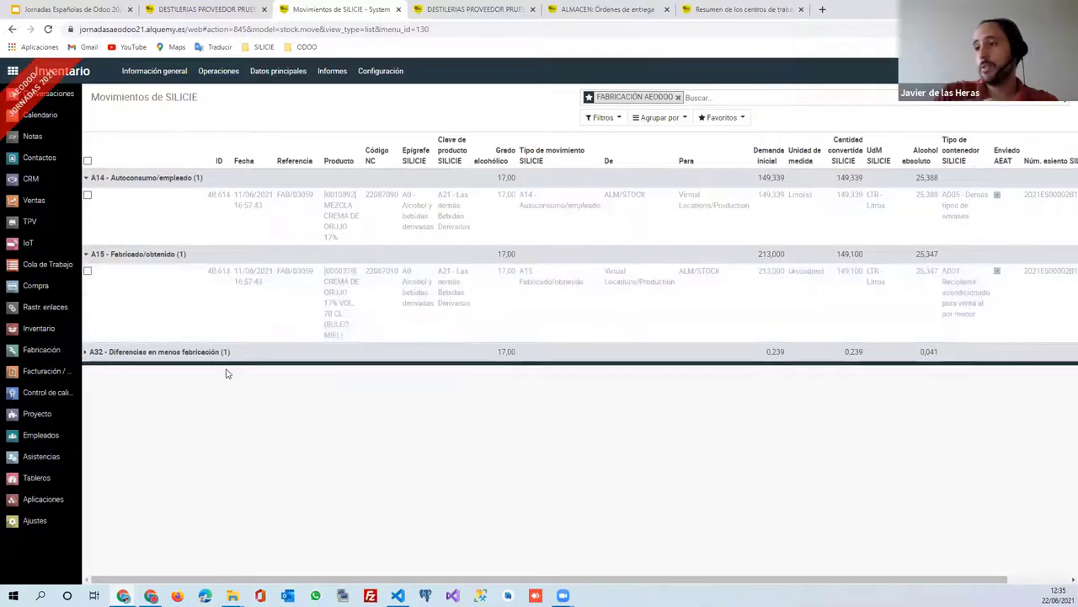
pyautogui.click(224, 354)
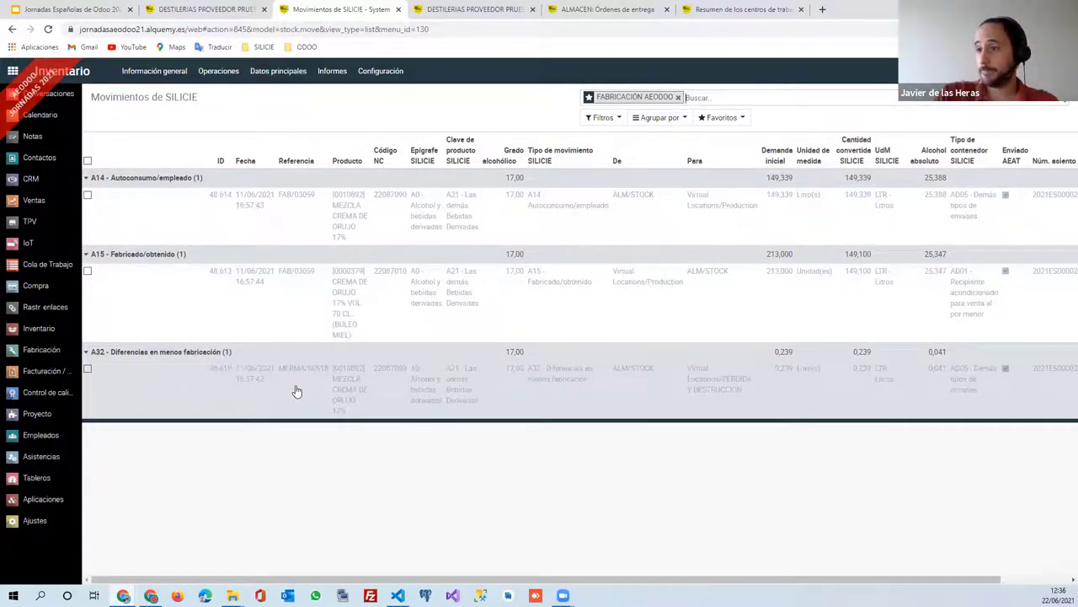
# Apply the saved AEODOO filter and review the movements grouped under A28 - Destrucción.
pyautogui.click(610, 119)
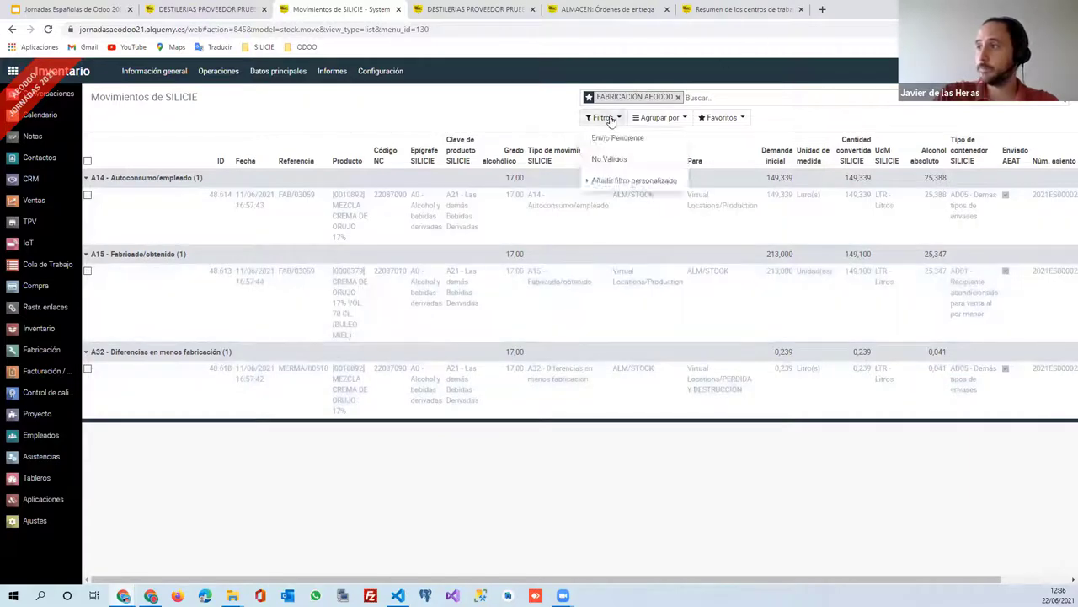
pyautogui.click(709, 119)
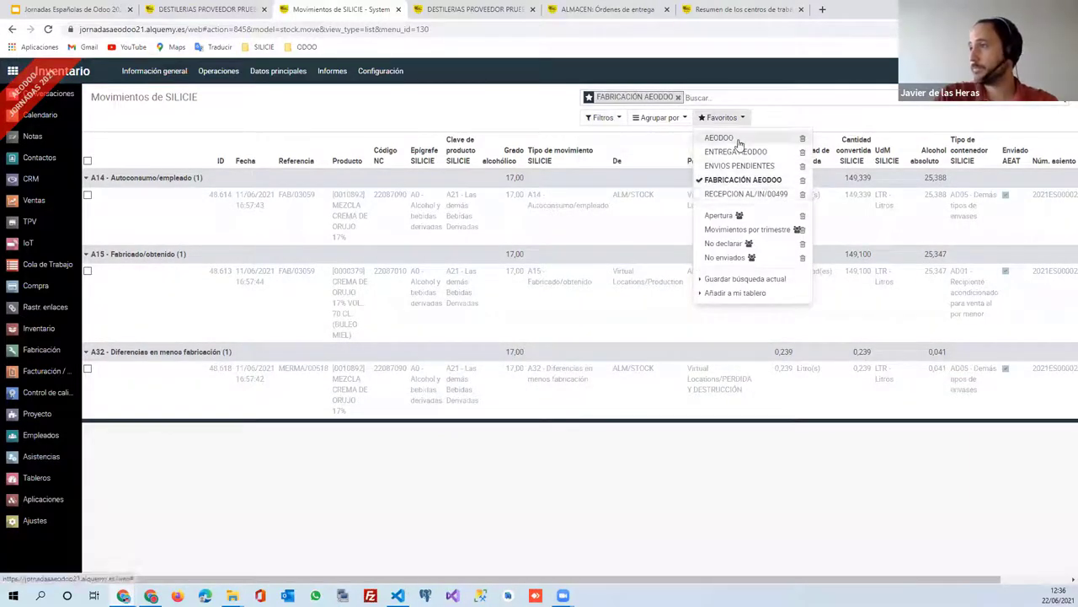
pyautogui.click(736, 167)
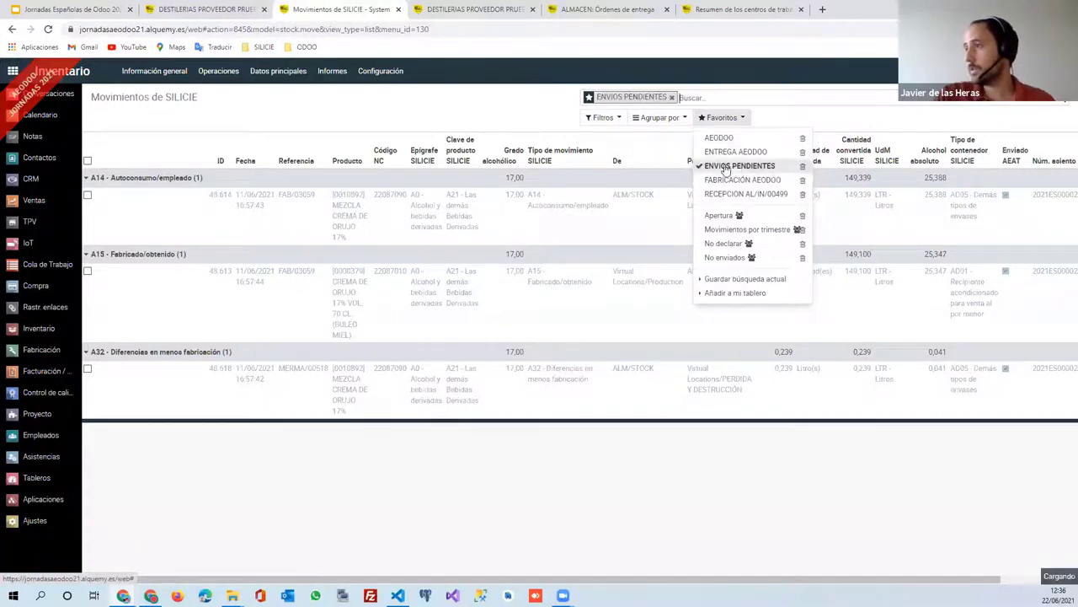
pyautogui.click(718, 137)
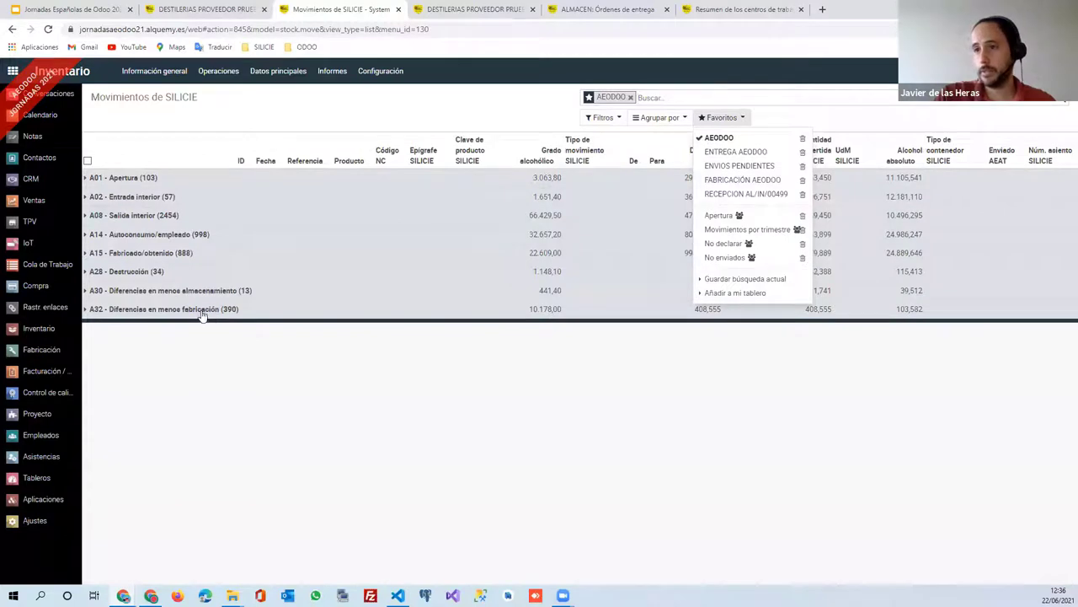
pyautogui.click(154, 275)
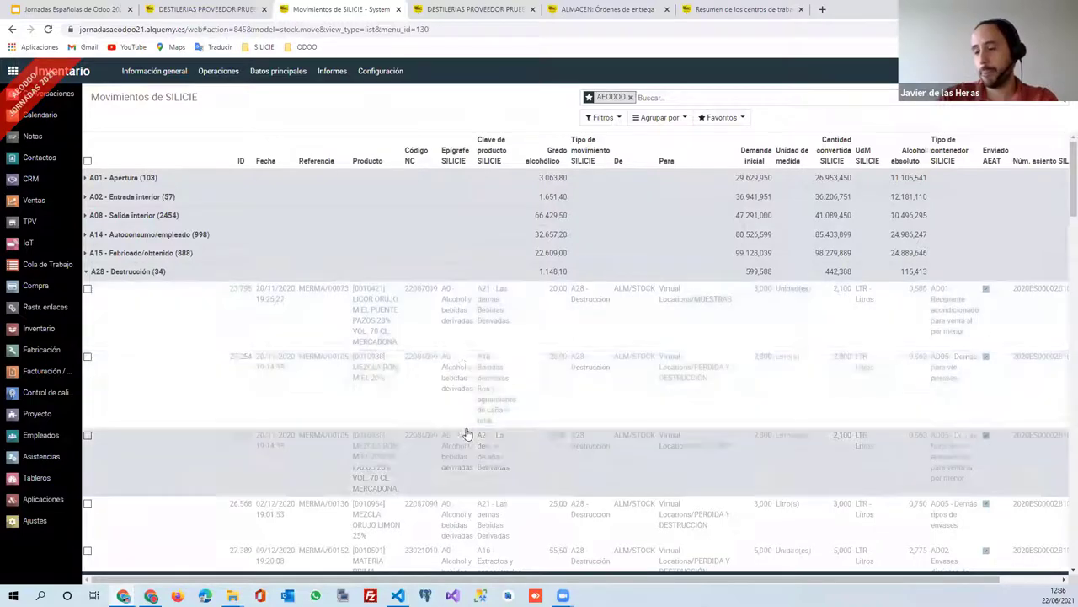
pyautogui.scroll(-3, 466, 432)
pyautogui.scroll(-2, 465, 432)
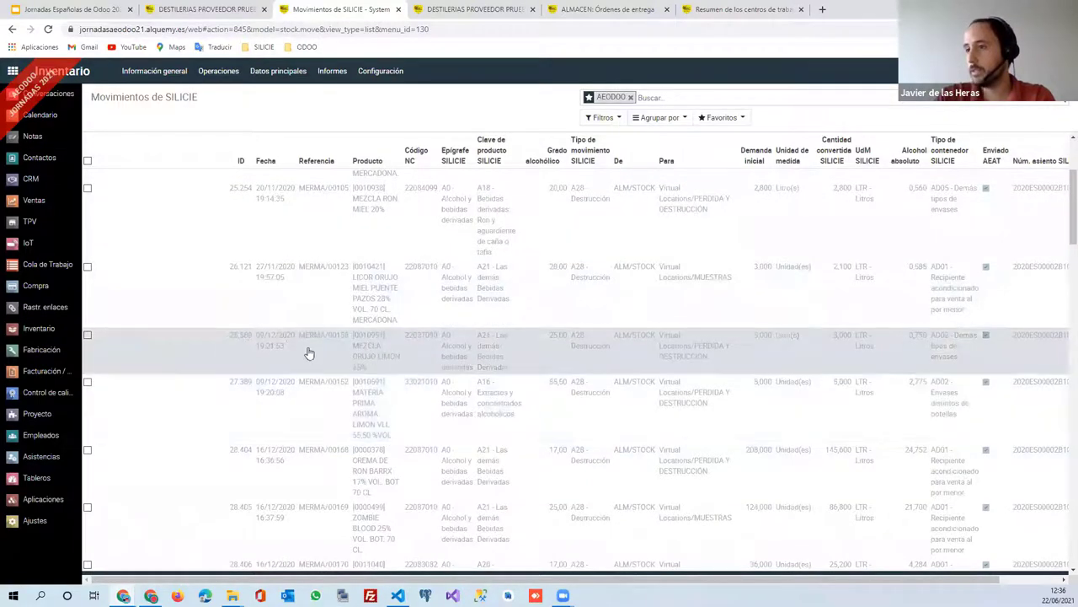
# Open the list of alcohol scrap orders (Órdenes de desecho) in Fabricación.
pyautogui.click(41, 353)
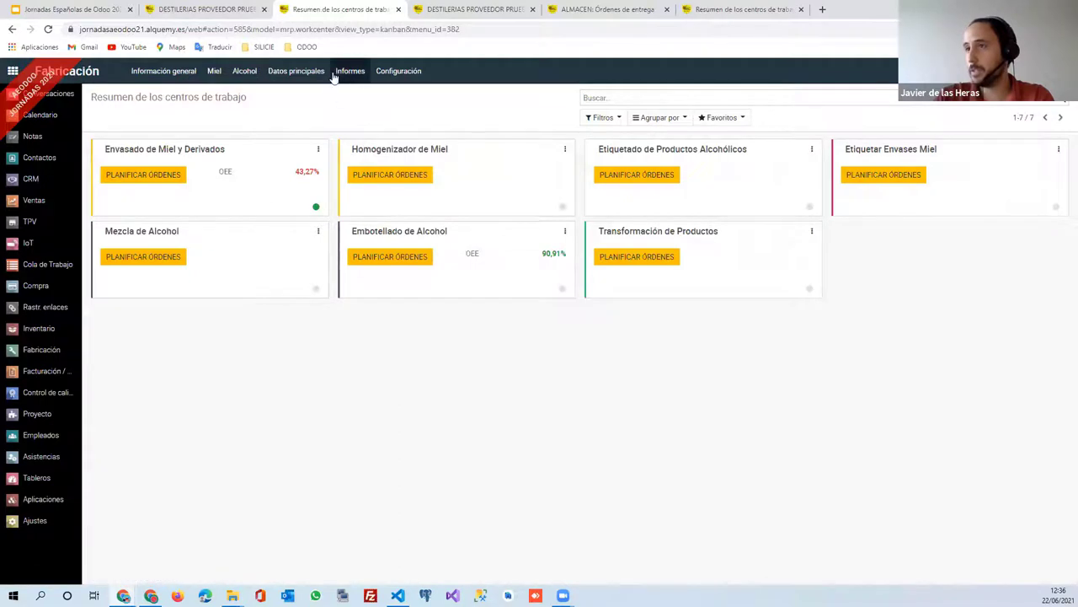
pyautogui.click(257, 75)
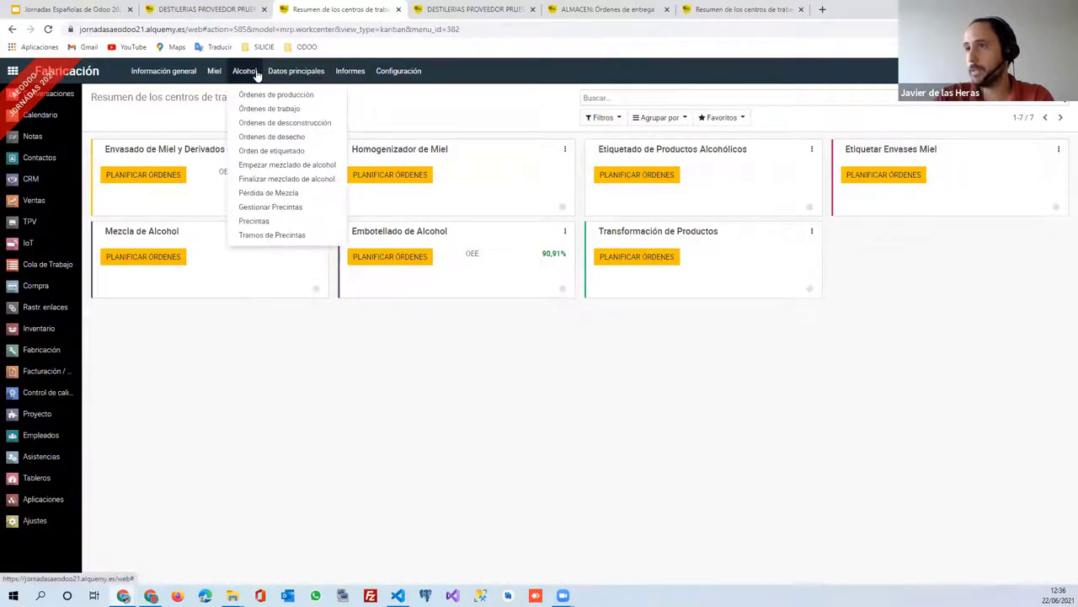
pyautogui.click(267, 139)
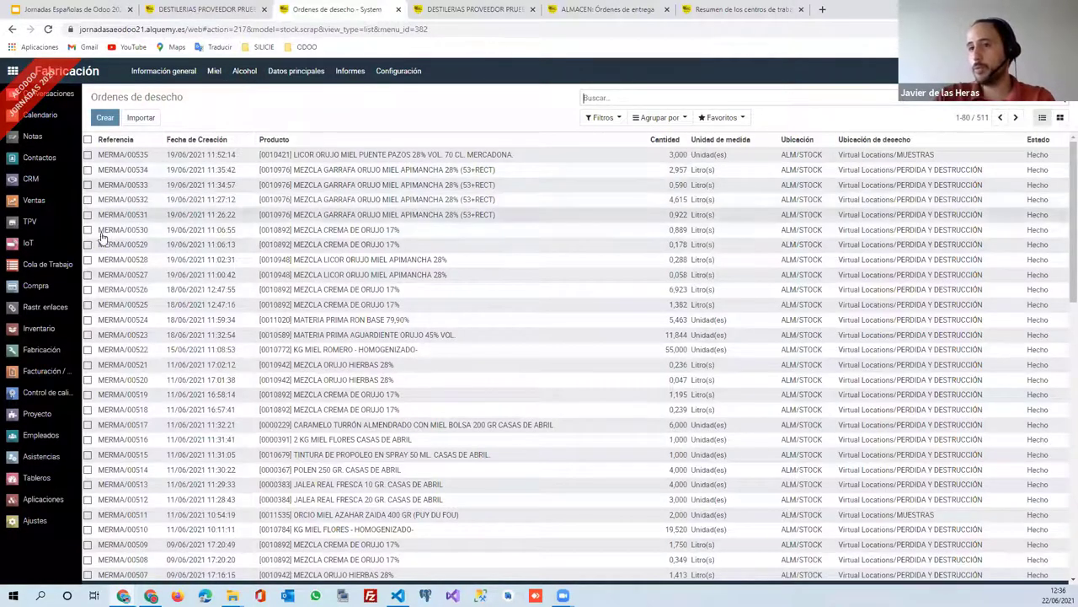
# Return to the SILICIE movements in Inventario and review the movements grouped under A28 - Destrucción.
pyautogui.click(39, 328)
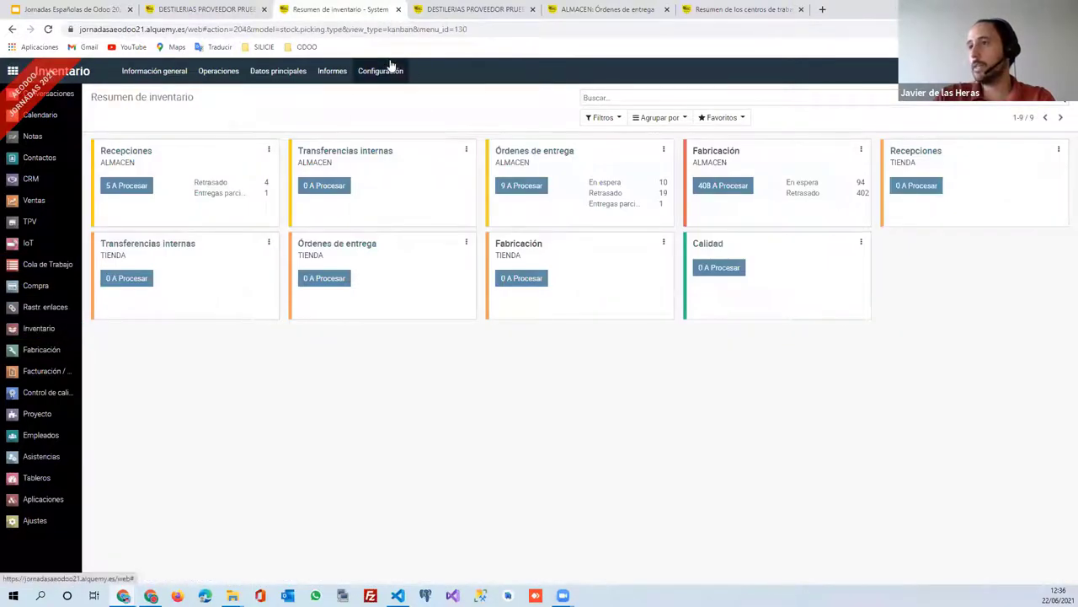
pyautogui.click(390, 69)
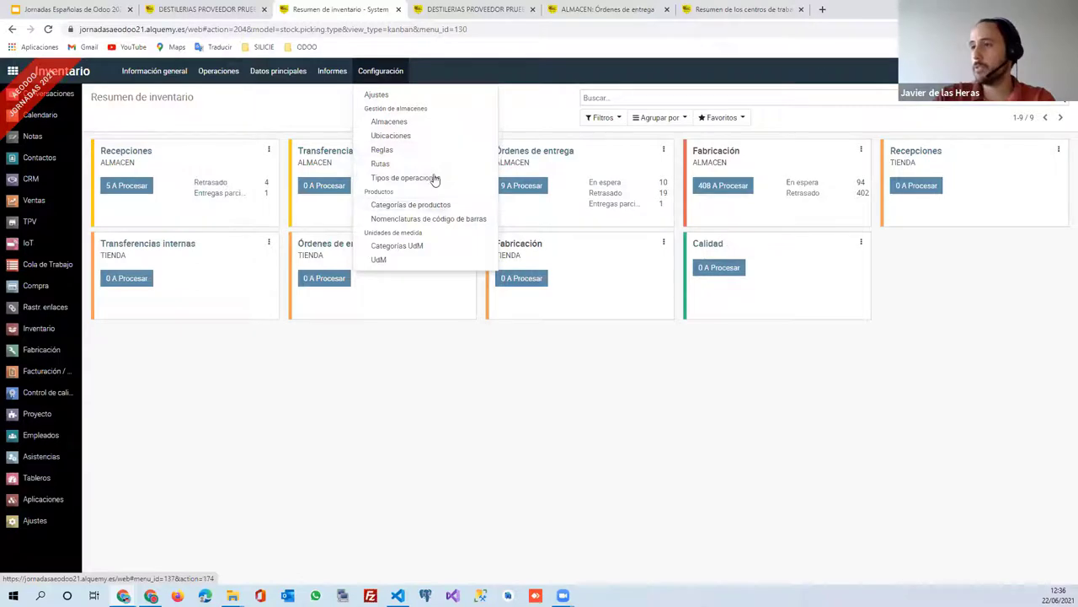
pyautogui.moveTo(332, 74)
pyautogui.click(341, 123)
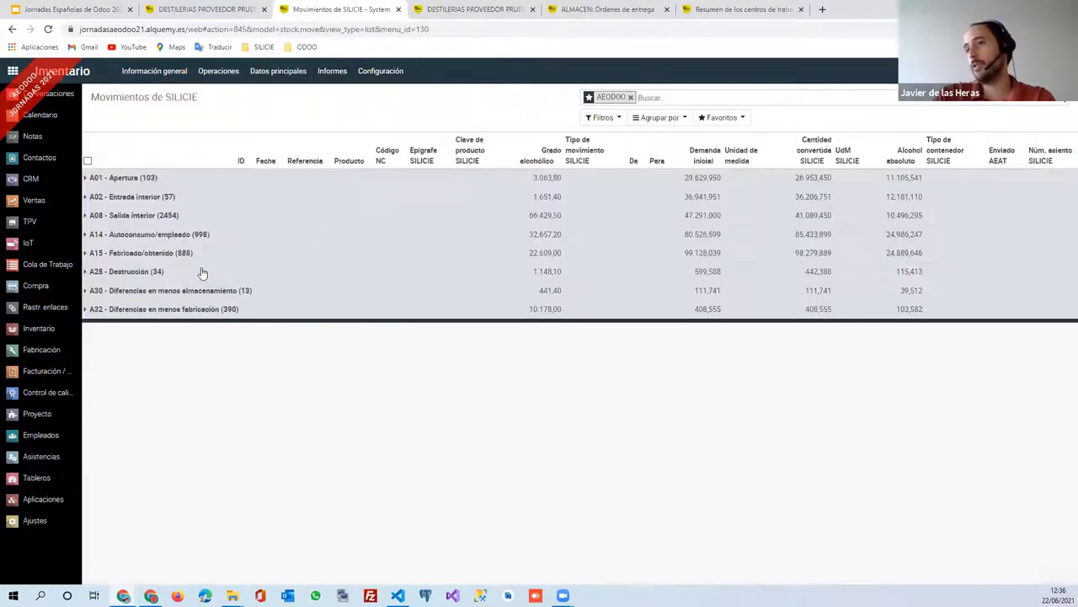
pyautogui.click(167, 275)
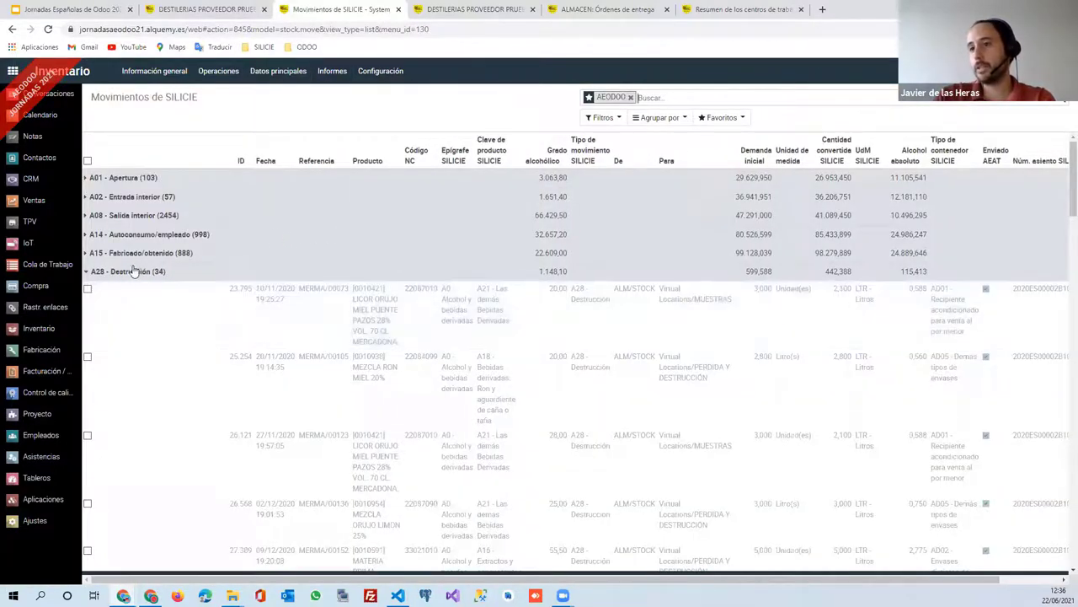
pyautogui.scroll(-1, 362, 468)
pyautogui.scroll(-2, 363, 468)
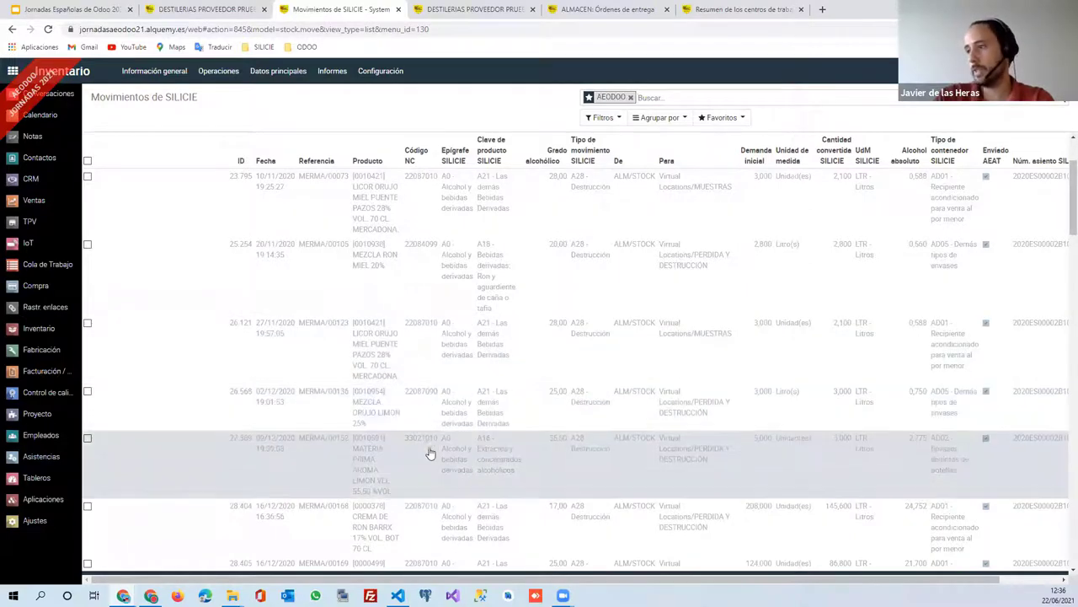
pyautogui.scroll(2, 427, 446)
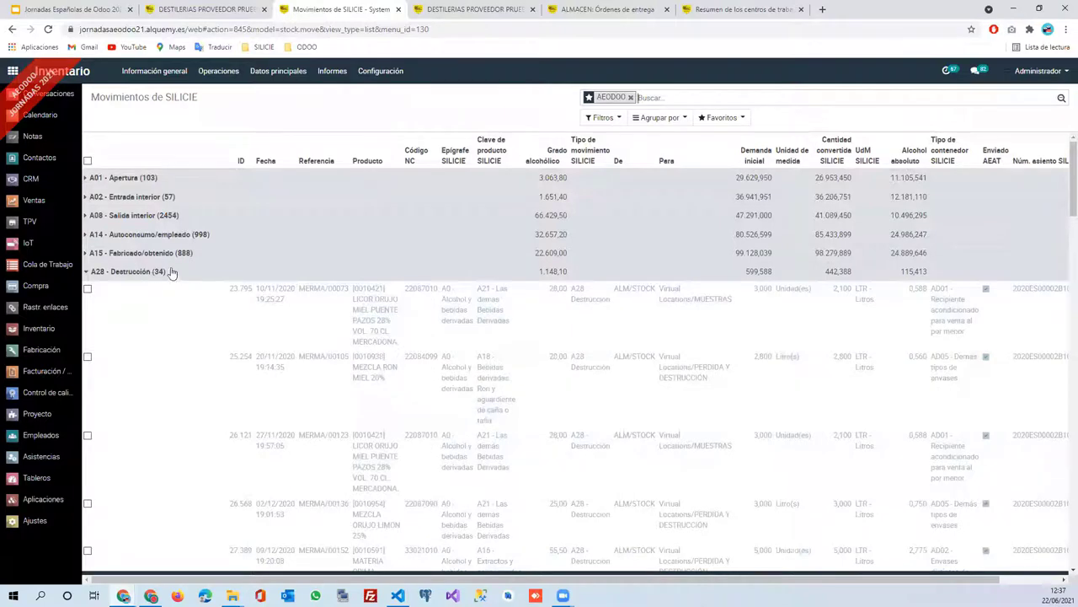
# Apply the saved ENVIOS PENDIENTES filter and expand the 19 jun. 2021 and 21 jun. 2021 groups.
pyautogui.click(720, 118)
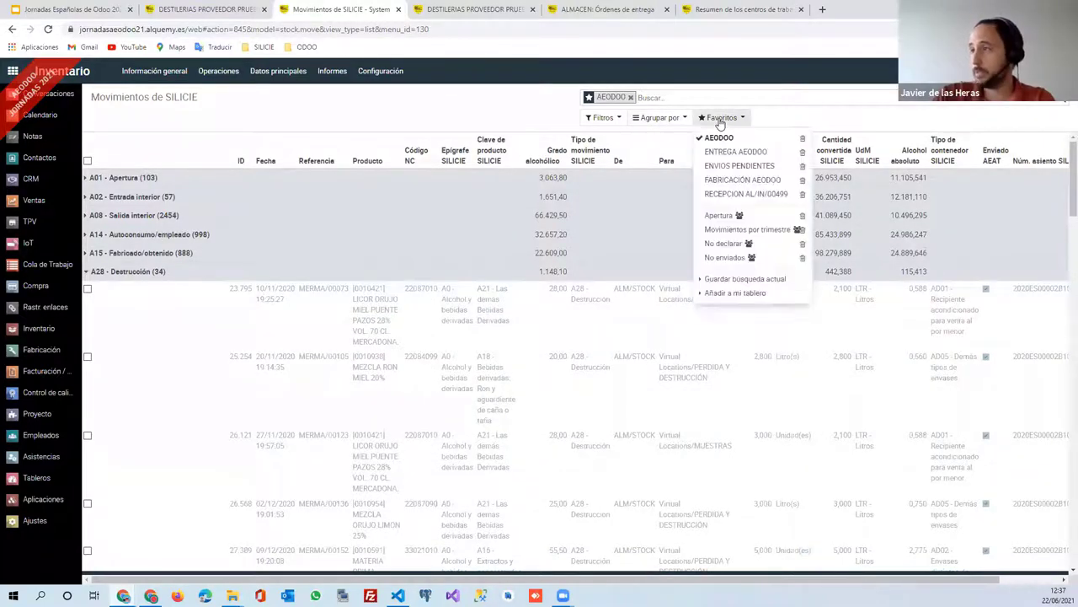
pyautogui.click(733, 166)
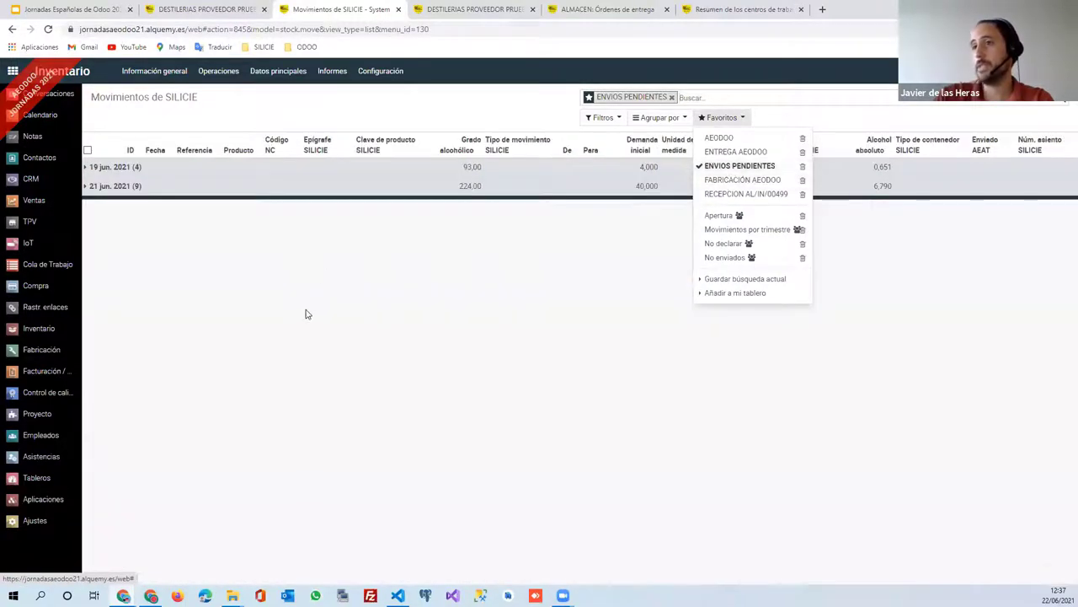
pyautogui.click(306, 314)
pyautogui.click(223, 168)
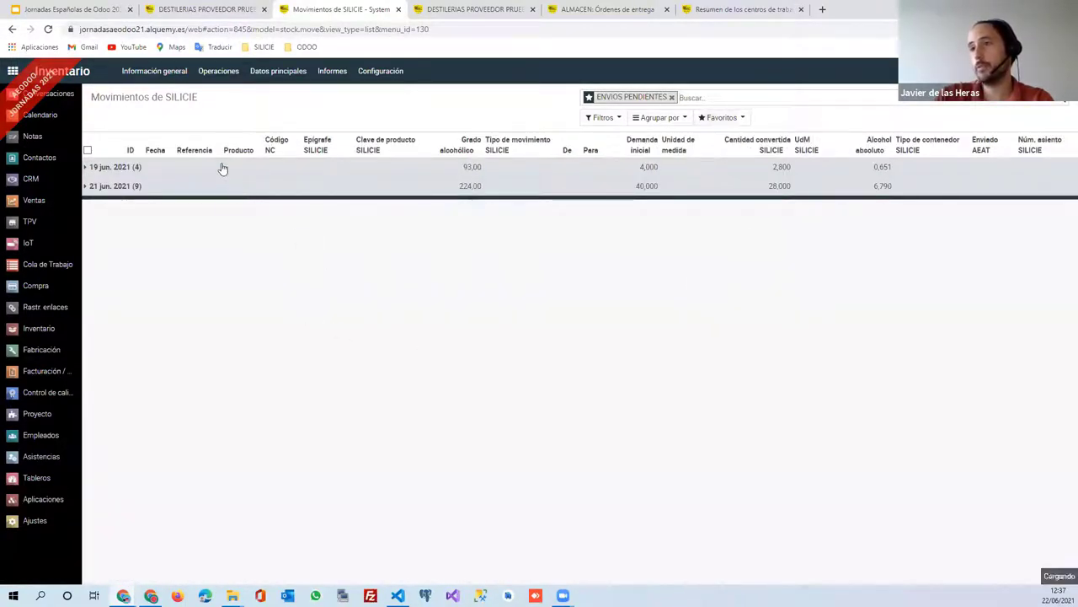
pyautogui.click(181, 355)
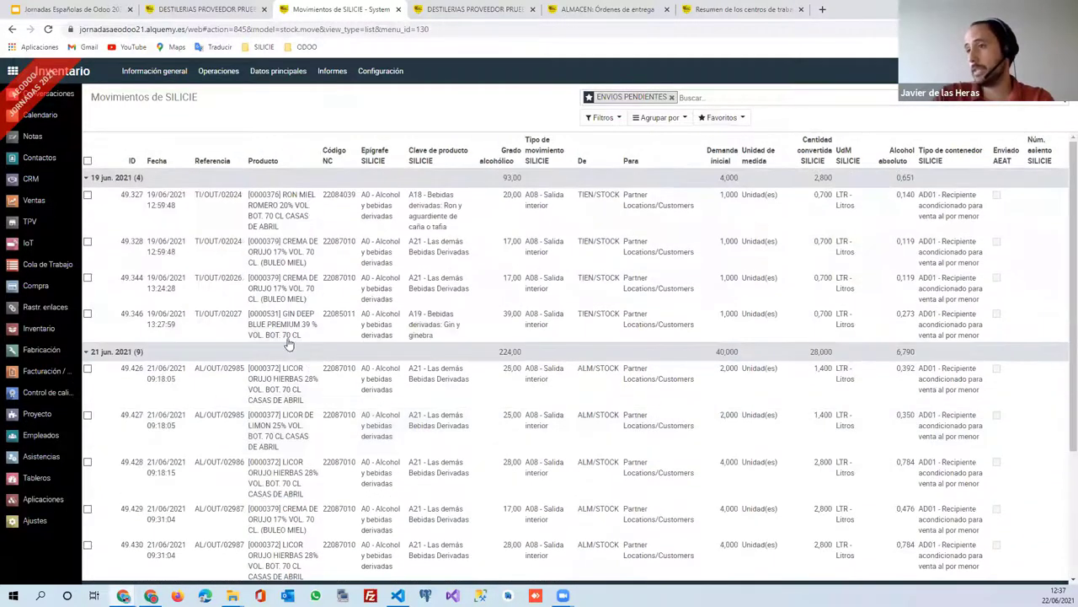
# Select all pending movements, open Enviar movimientos SILICIE a AEAT for them, close it without sending, and review the list.
pyautogui.click(87, 161)
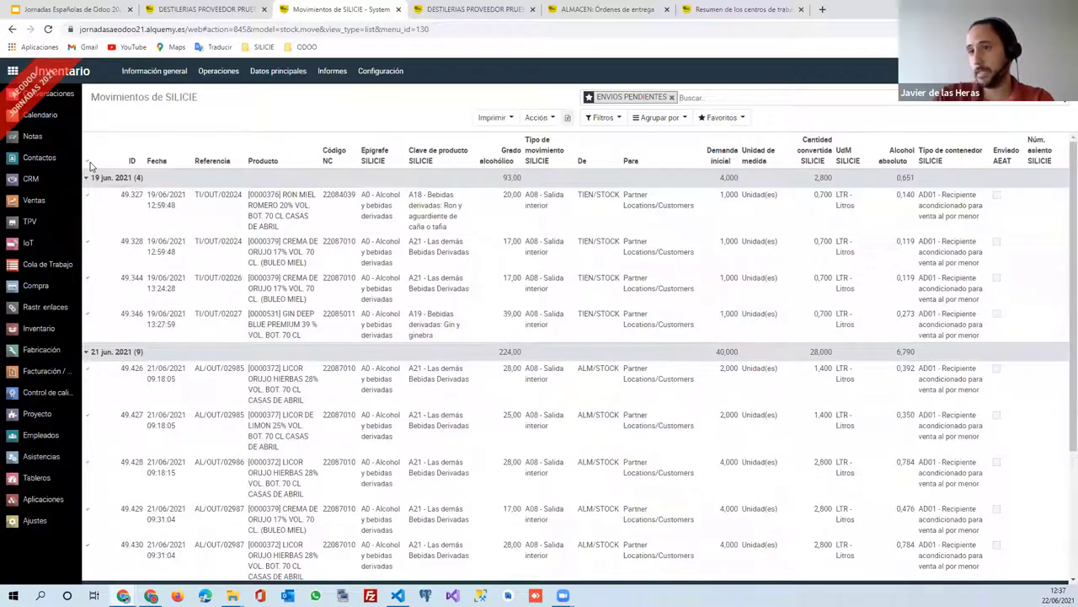
pyautogui.click(537, 118)
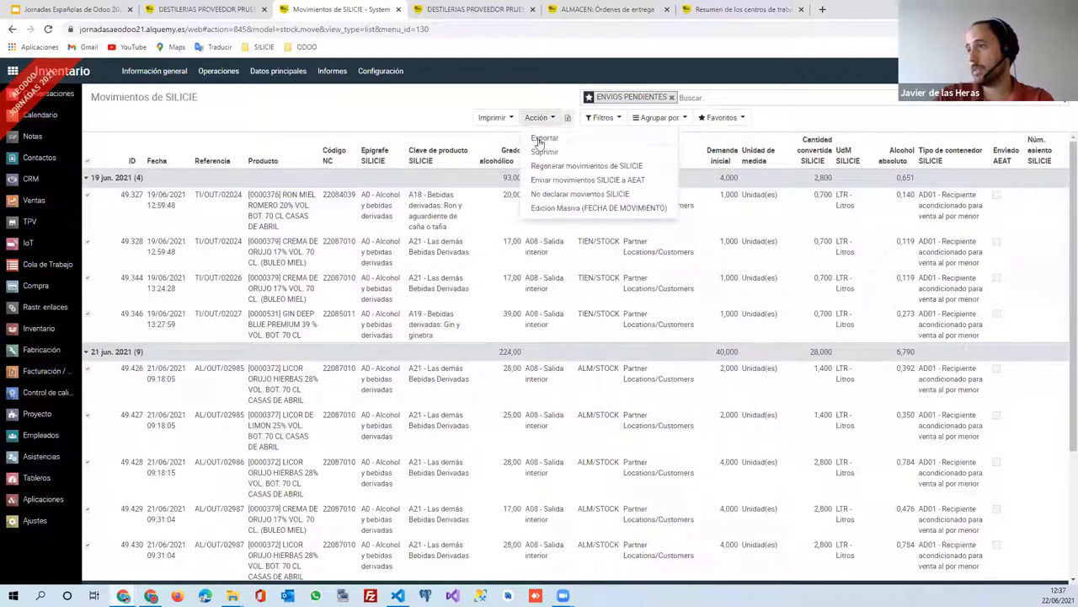
pyautogui.click(561, 181)
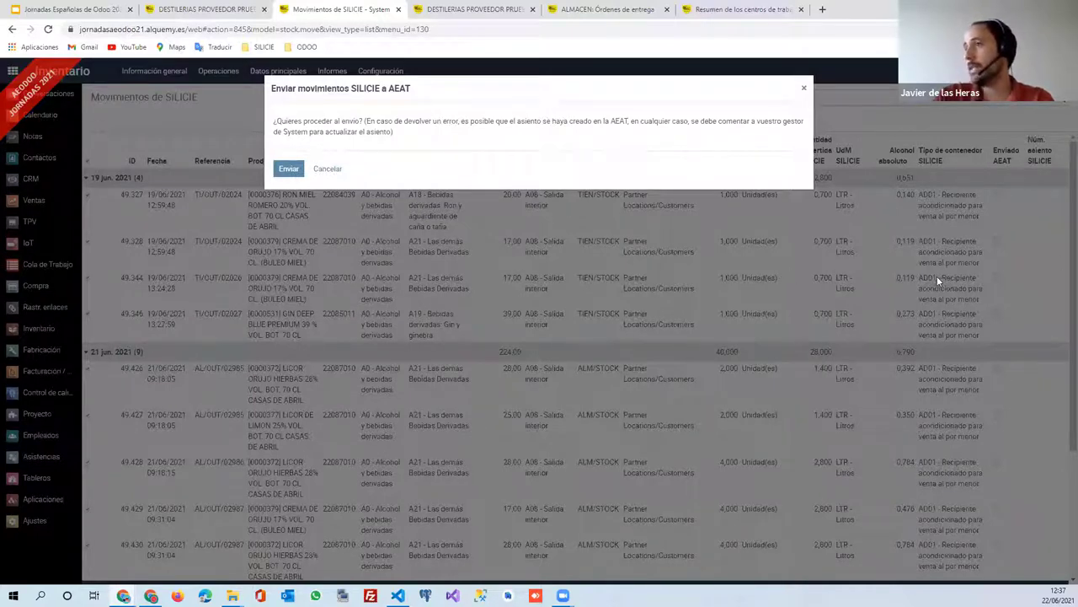
pyautogui.click(804, 88)
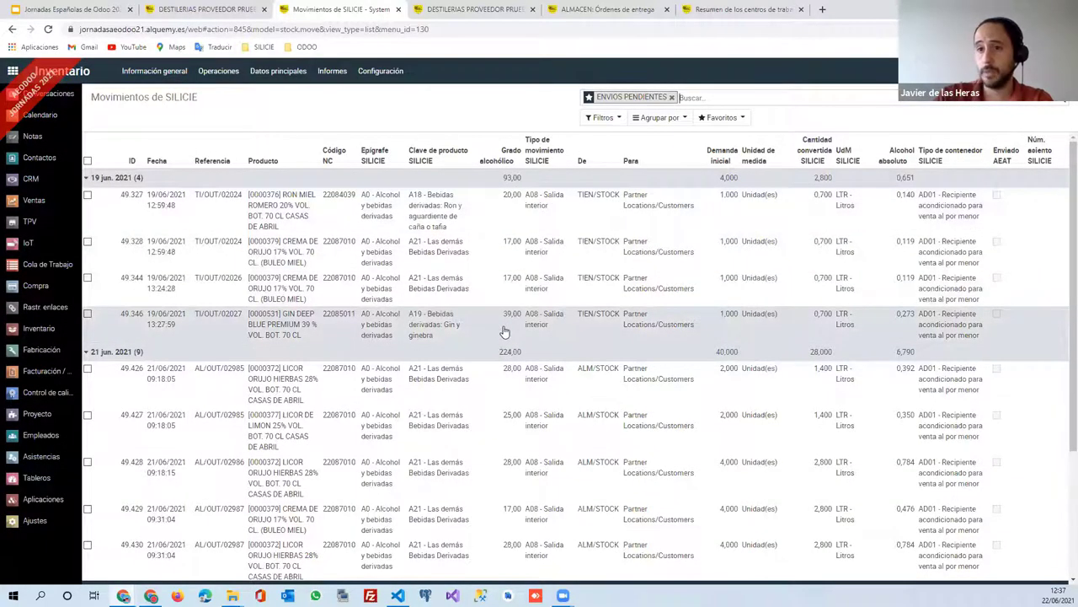
pyautogui.scroll(-3, 437, 347)
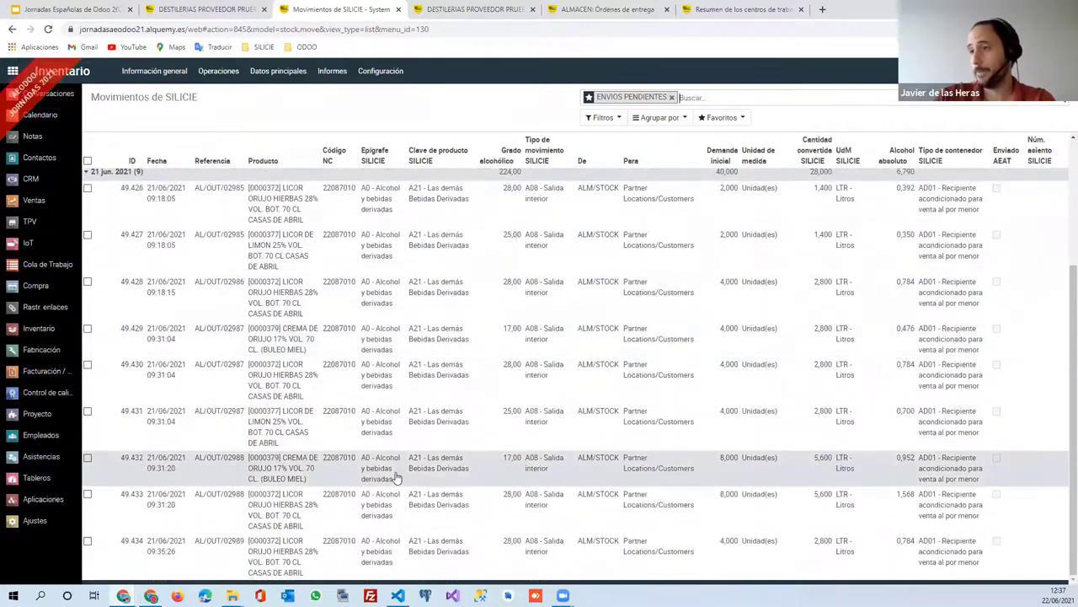
pyautogui.scroll(4, 397, 479)
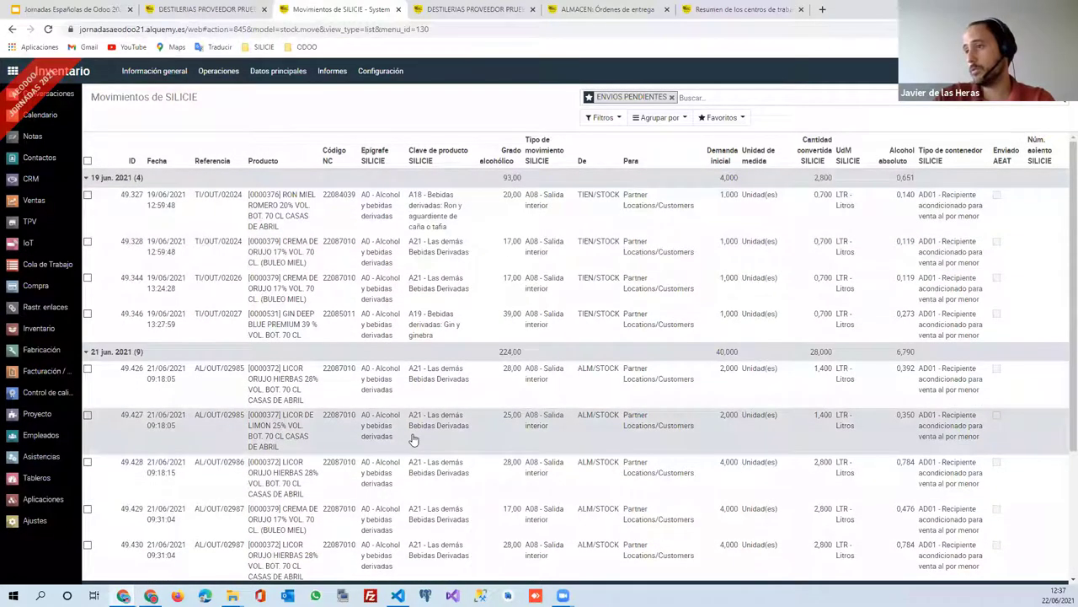
pyautogui.click(278, 74)
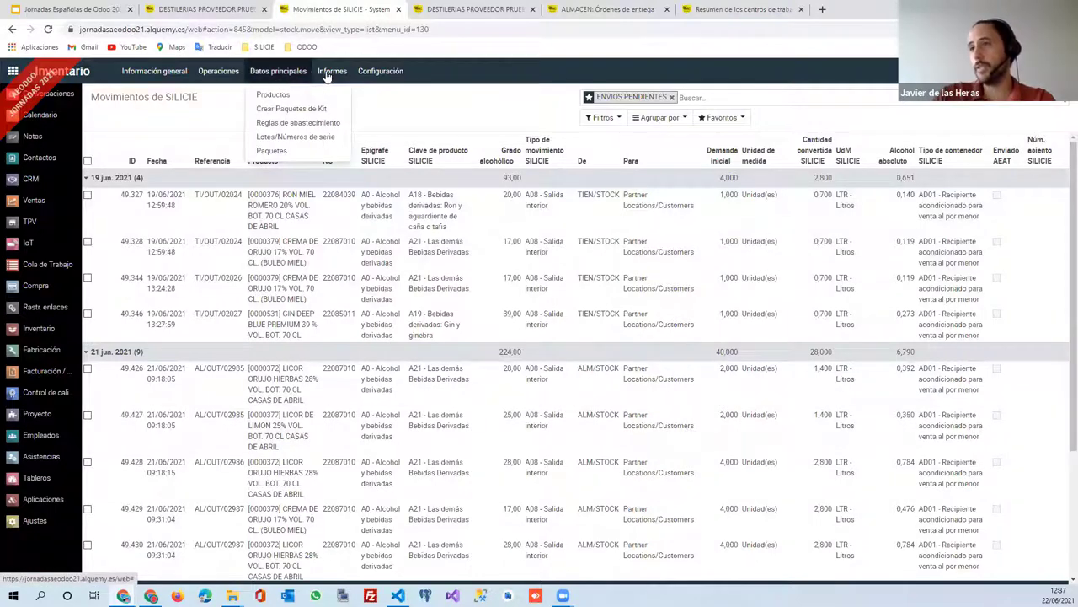
pyautogui.click(42, 352)
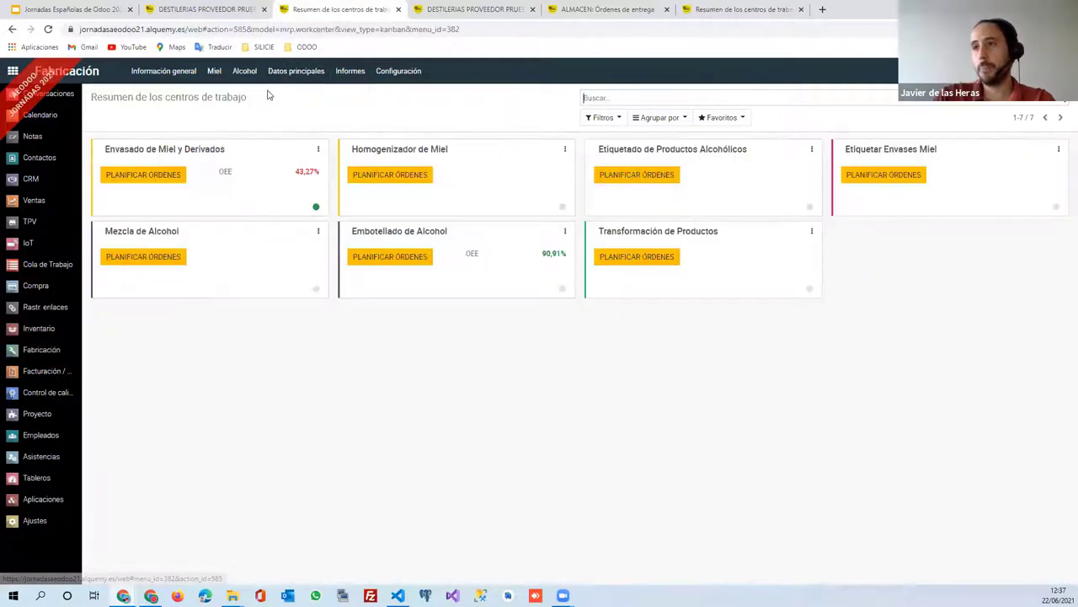
pyautogui.click(296, 71)
pyautogui.click(245, 72)
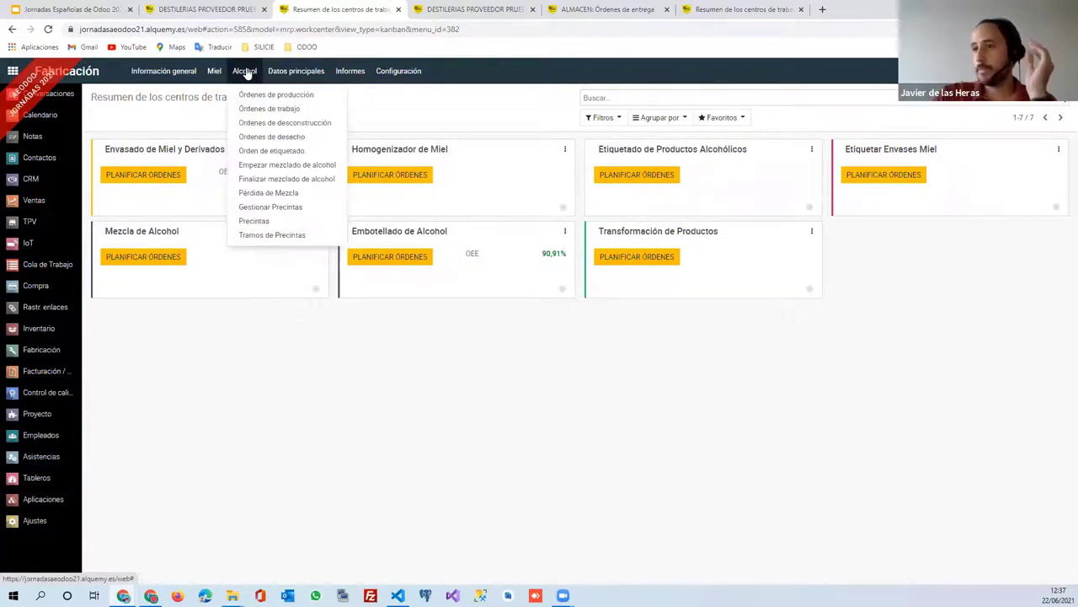
# Open Importar Stock AEAT SILICIE in Inventario, view its file upload form and cancel it without importing.
pyautogui.click(42, 330)
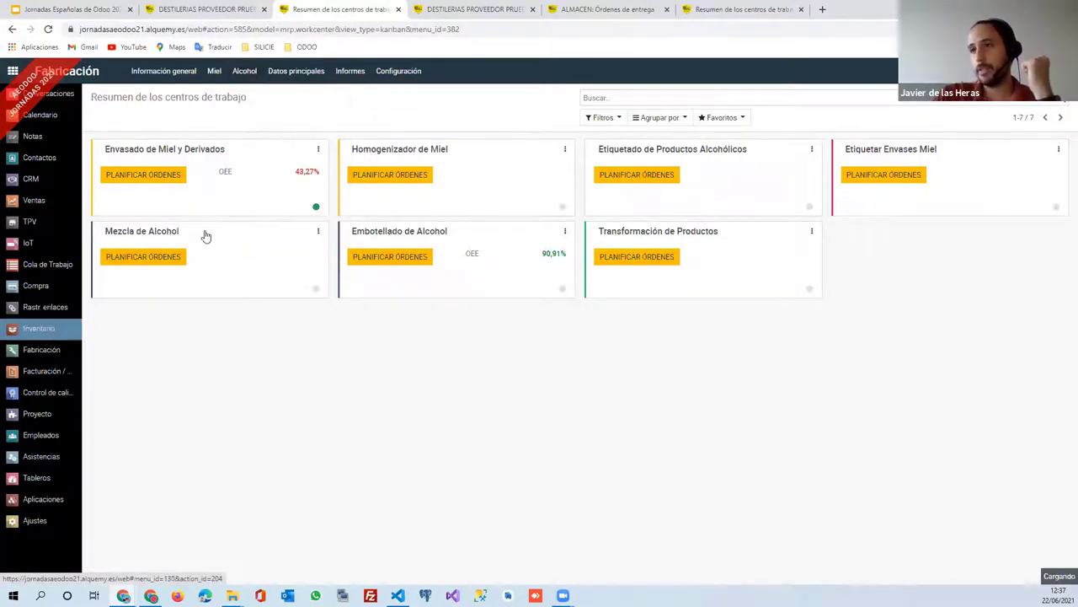
pyautogui.click(216, 73)
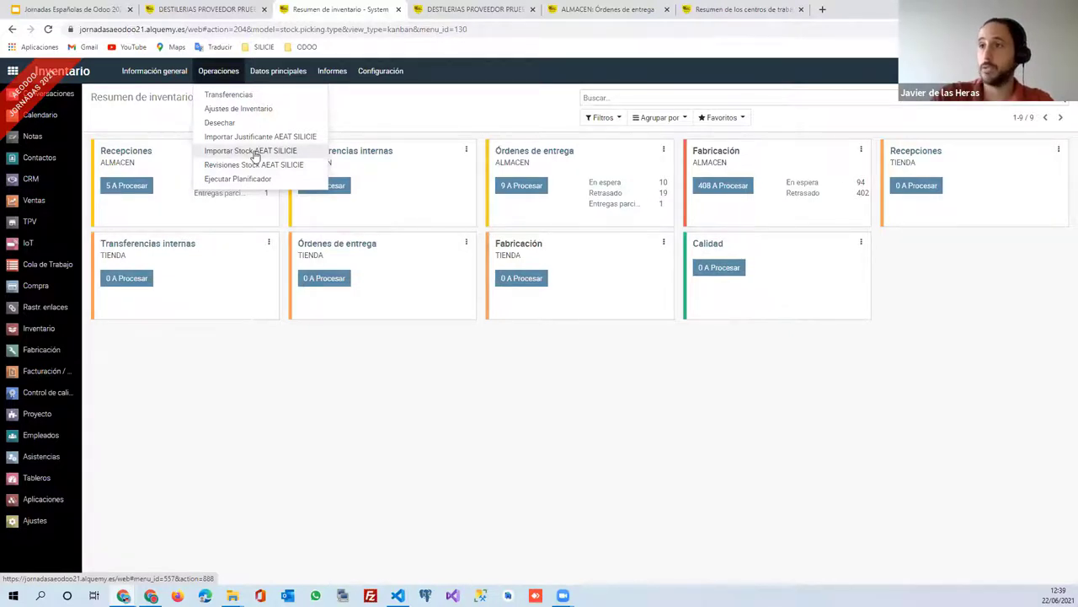
pyautogui.click(254, 153)
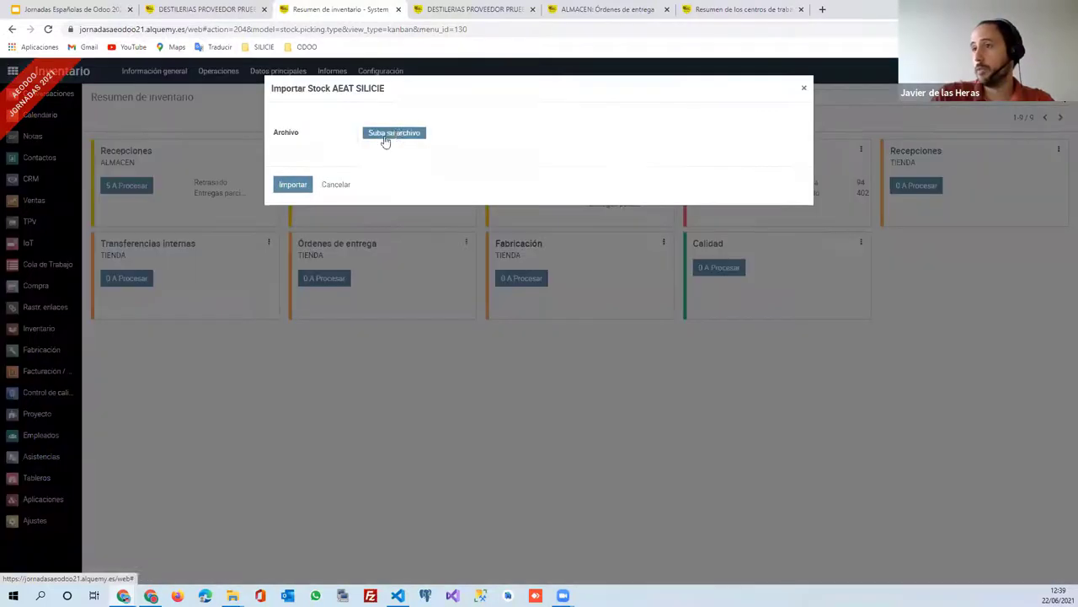
pyautogui.click(337, 185)
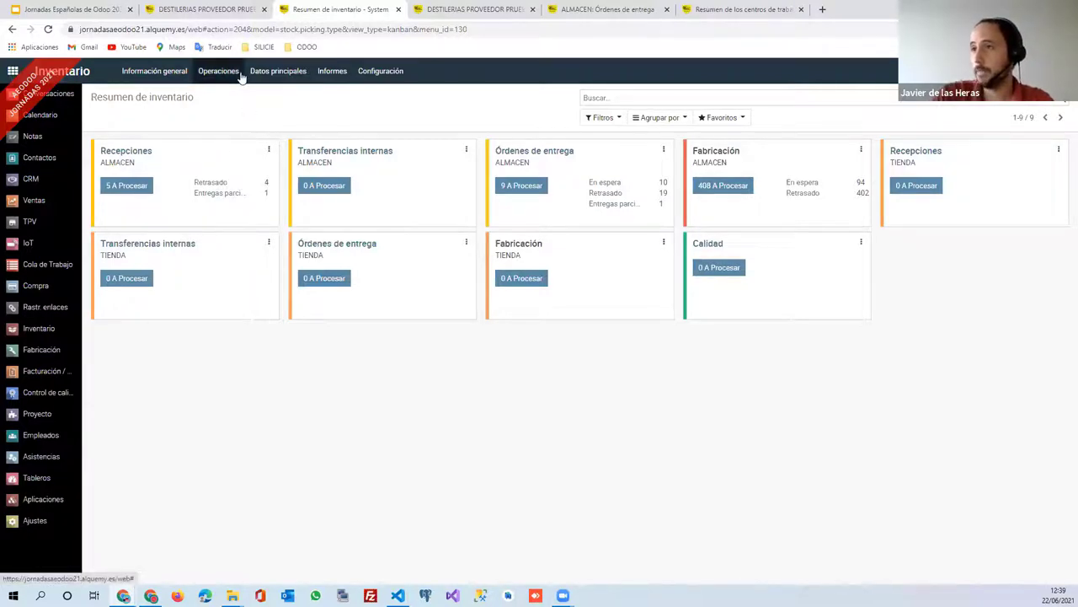
# Open the Revisiones Stock AEAT SILICIE list in Inventario.
pyautogui.click(278, 71)
pyautogui.click(332, 71)
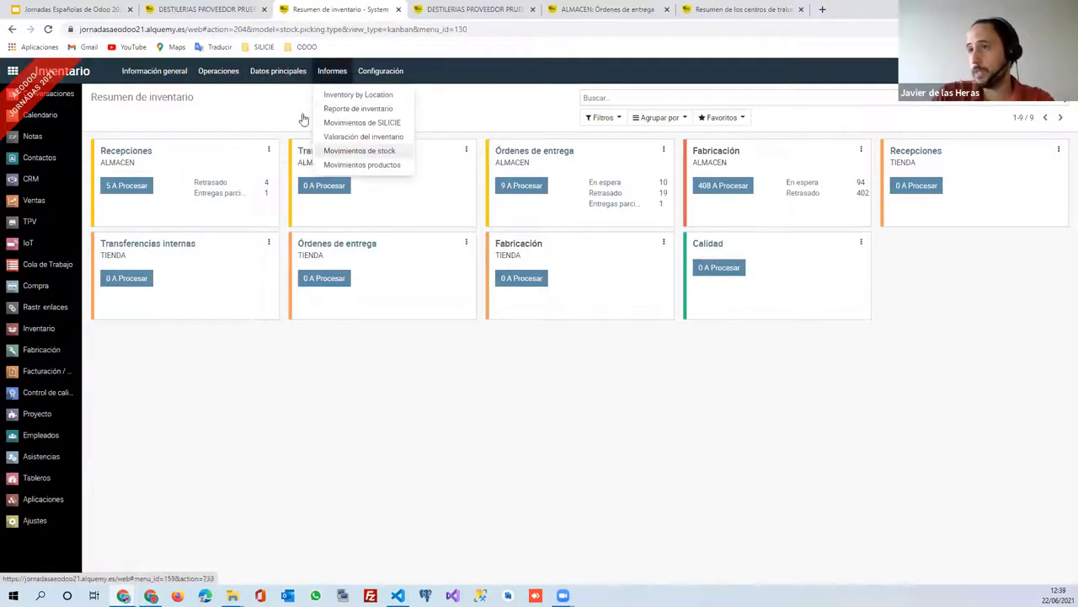
pyautogui.click(219, 71)
pyautogui.click(240, 165)
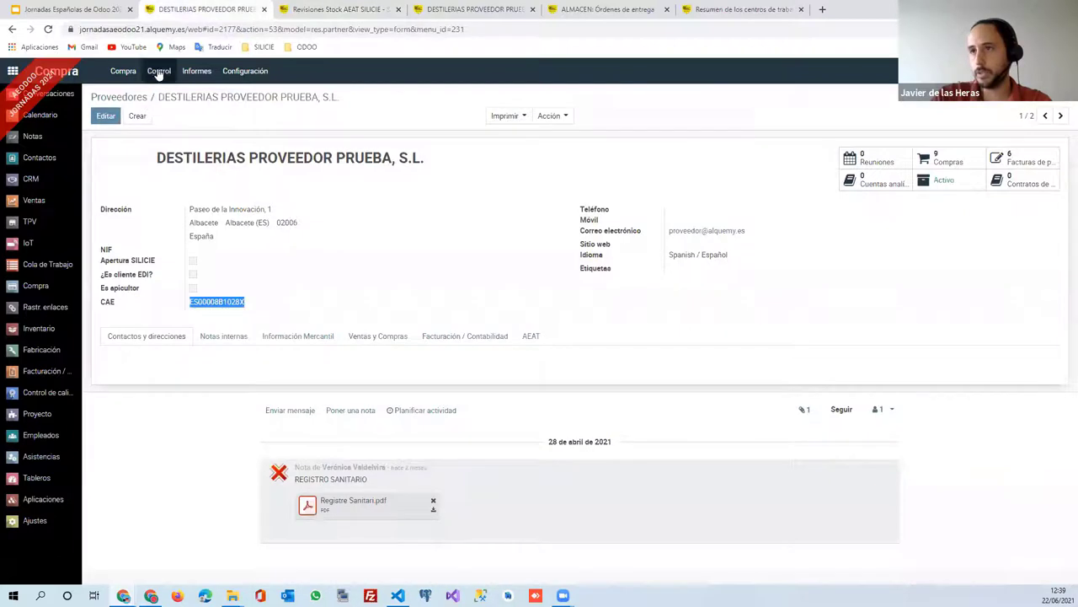
# Open the APIMANCHA, S.L. company record in Ajustes and examine the Tolerancia AEAT value in its SILICIE configuration.
pyautogui.click(209, 9)
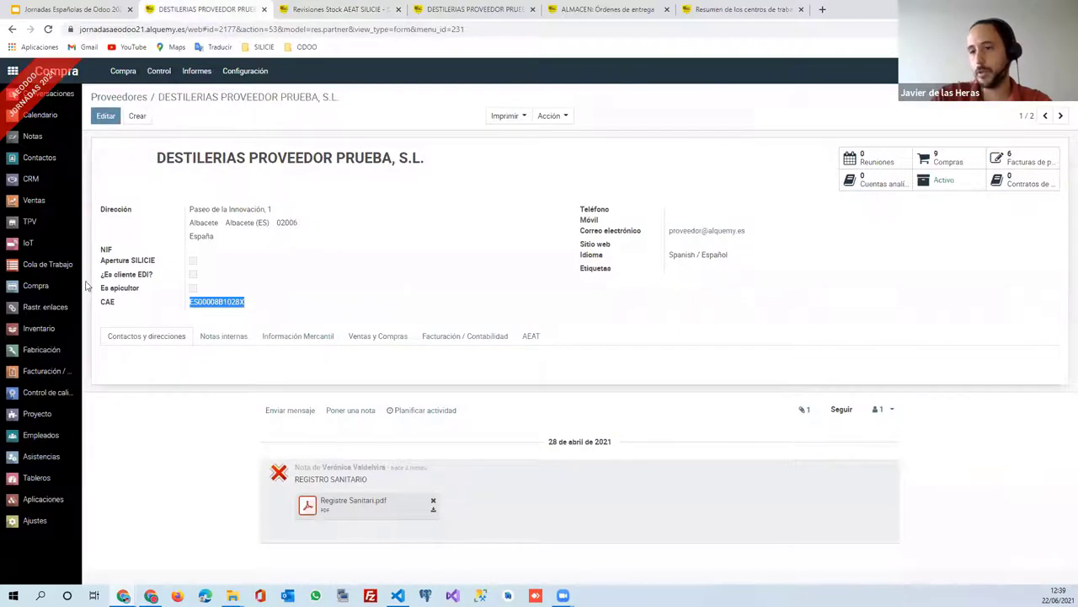
pyautogui.click(37, 519)
pyautogui.click(180, 71)
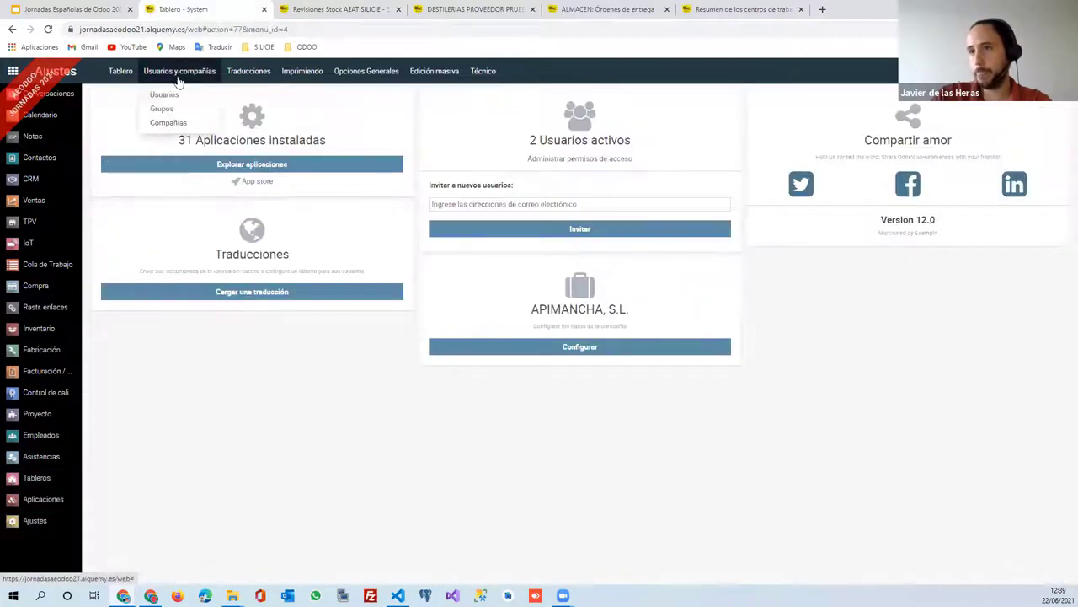
pyautogui.click(181, 122)
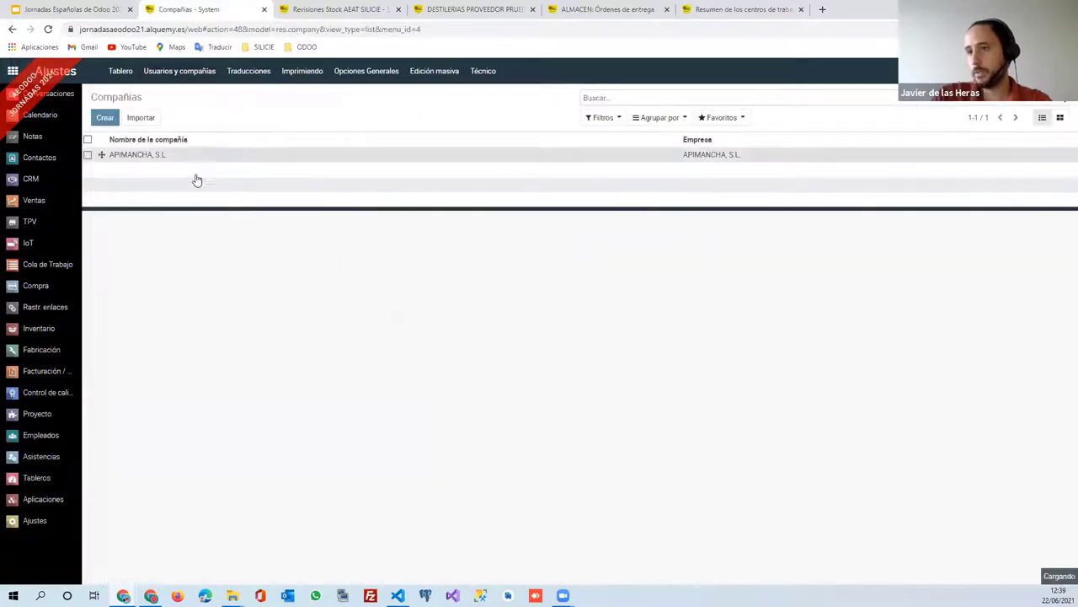
pyautogui.click(194, 155)
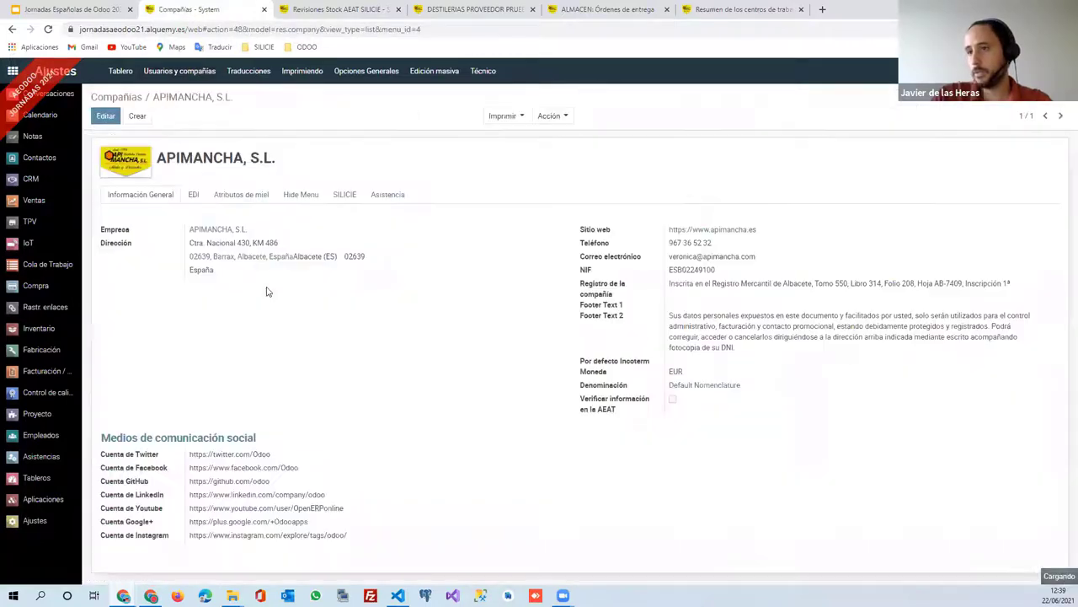
pyautogui.click(341, 195)
pyautogui.moveTo(201, 304); pyautogui.dragTo(234, 318)
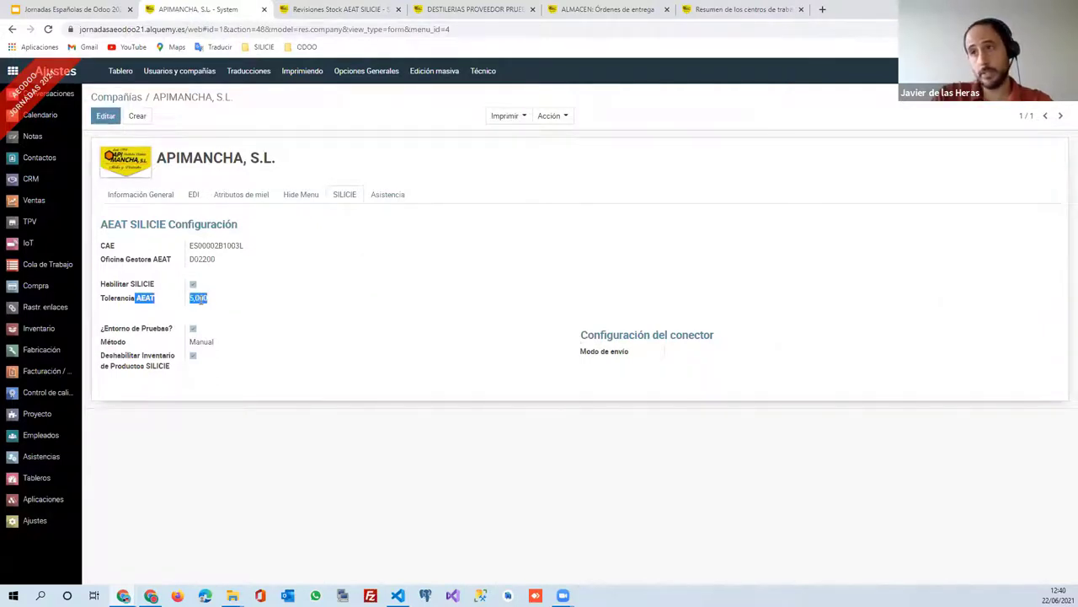
# Return to Revisiones Stock AEAT SILICIE and compare the Cantidad AEAT and Cantidad System values of the products.
pyautogui.click(337, 10)
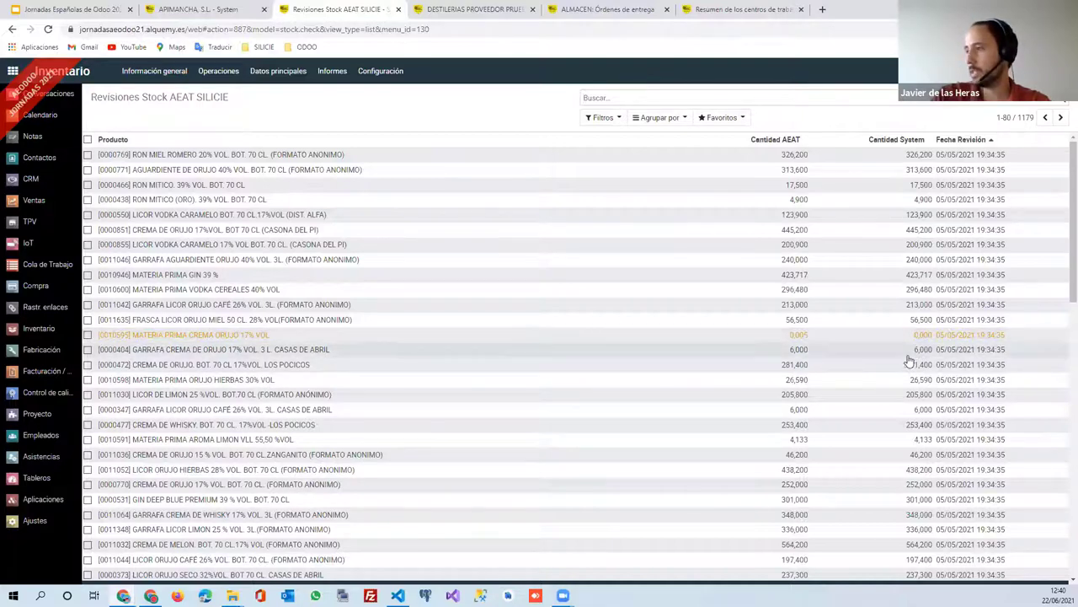
pyautogui.scroll(-5, 914, 349)
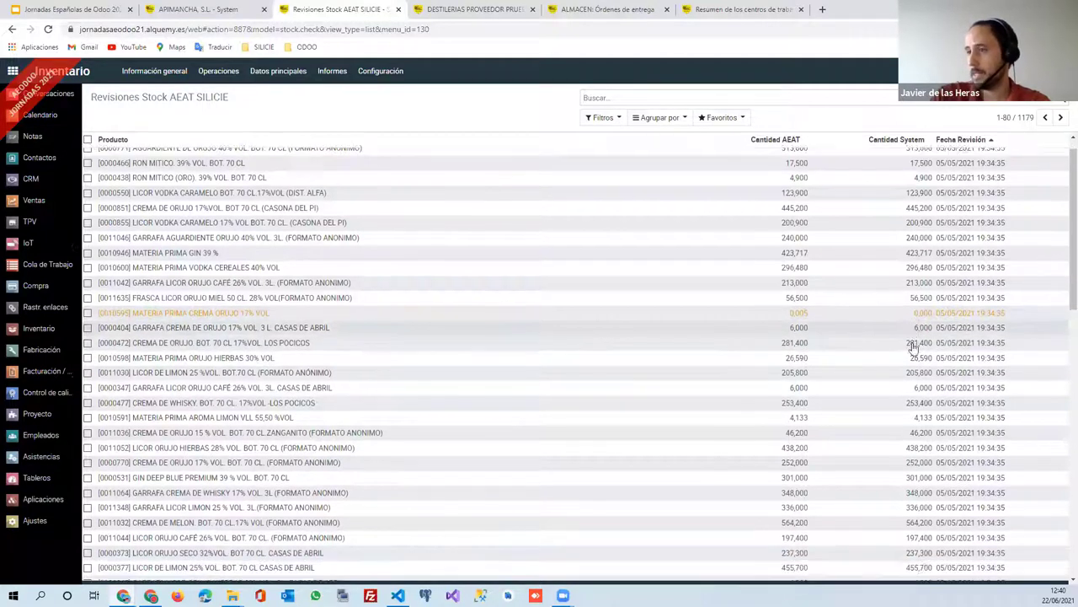
pyautogui.scroll(-5, 910, 409)
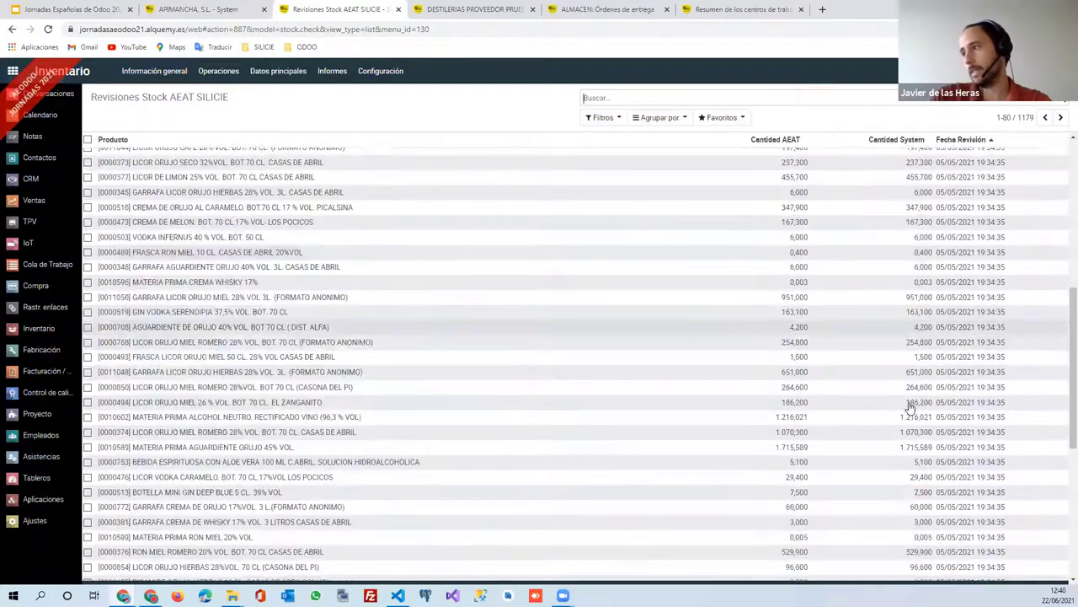
pyautogui.scroll(10, 914, 396)
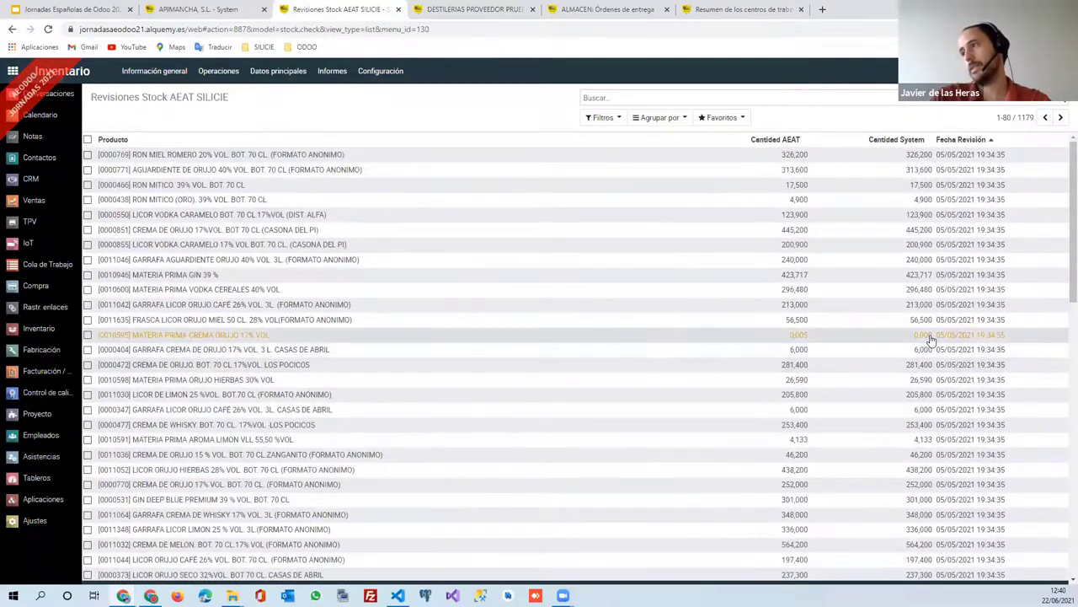
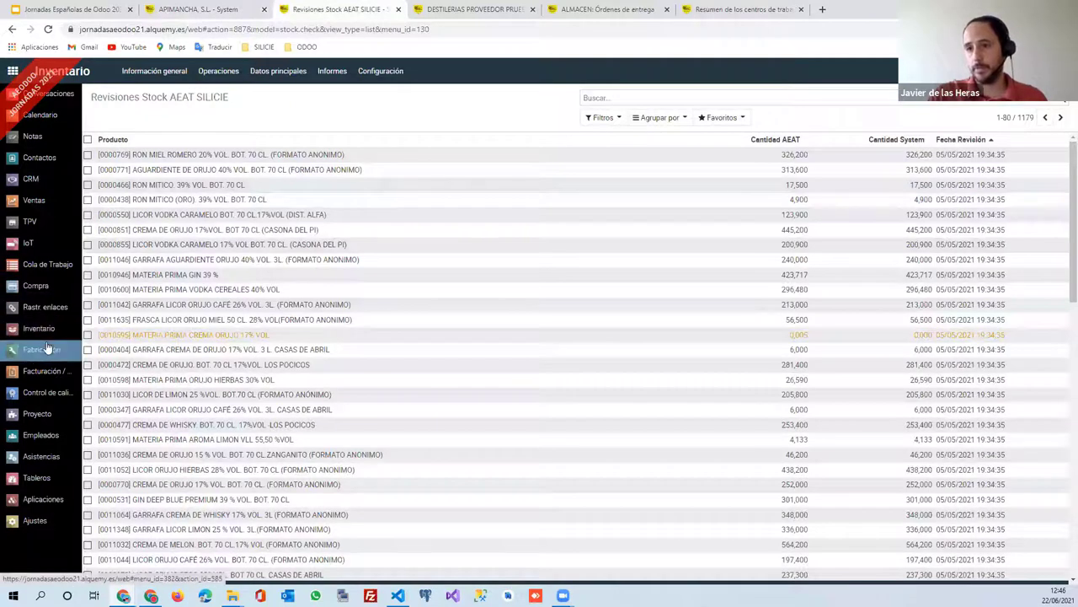
# Open Gestionar Precintas for alcohol in Fabricación, choose PRECINTA QR as the product, and view and close its product form.
pyautogui.click(245, 73)
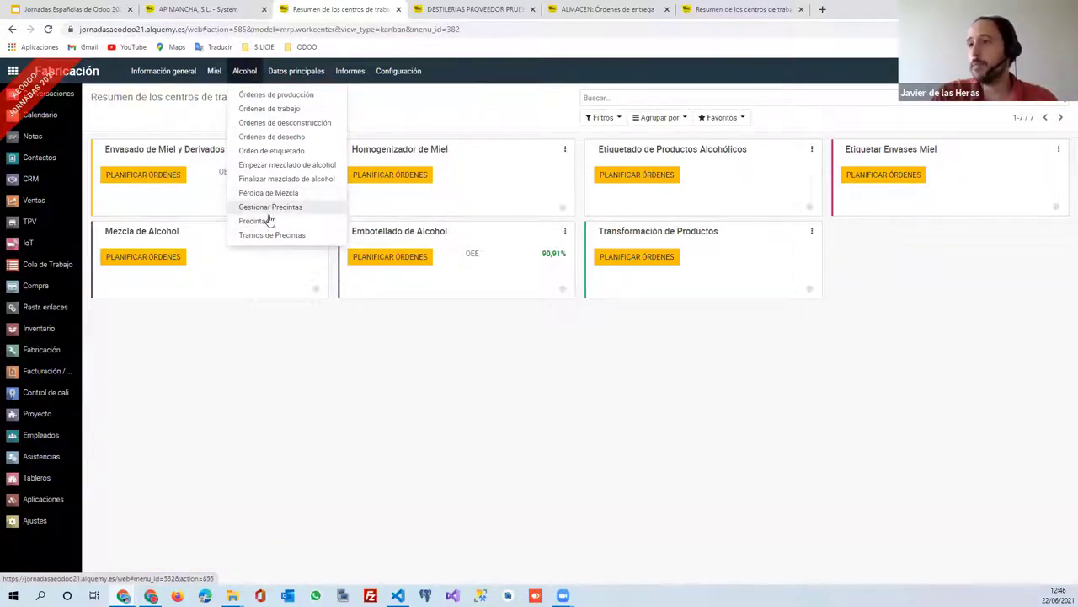
pyautogui.click(271, 208)
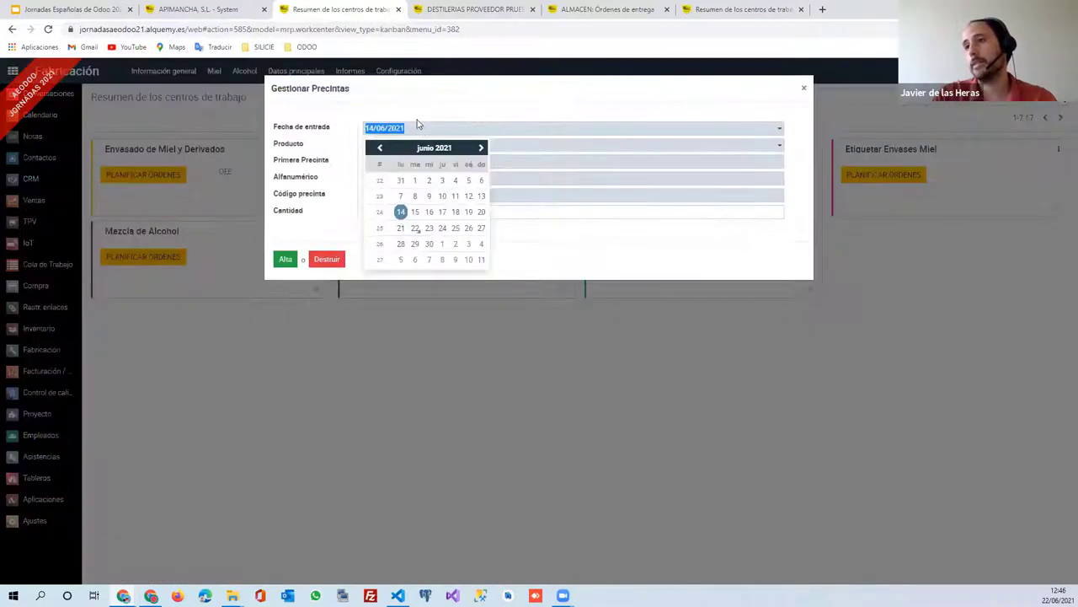
pyautogui.click(329, 122)
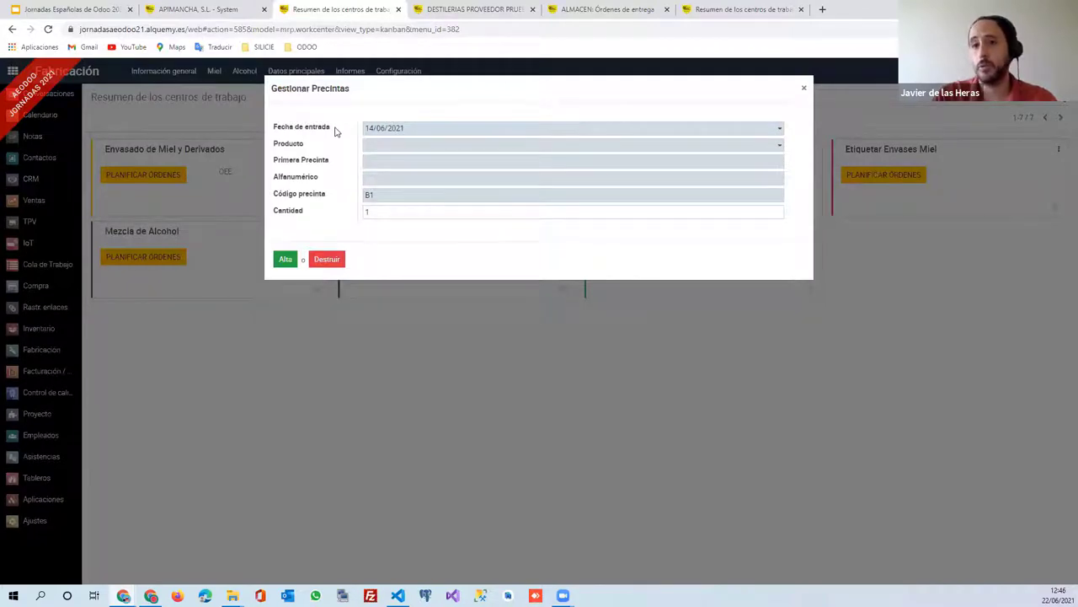
pyautogui.click(387, 149)
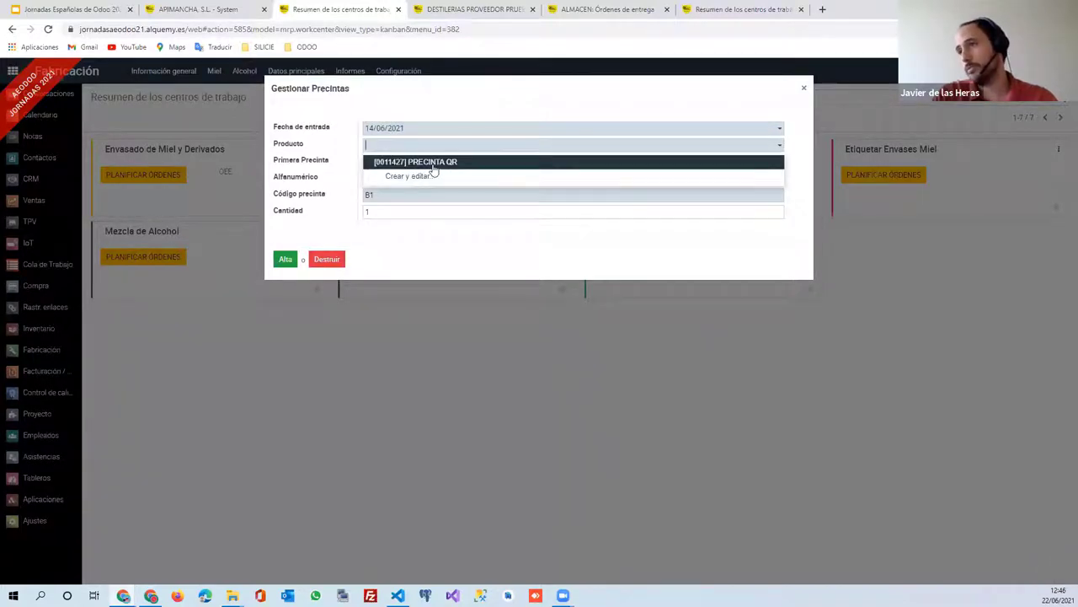
pyautogui.click(433, 167)
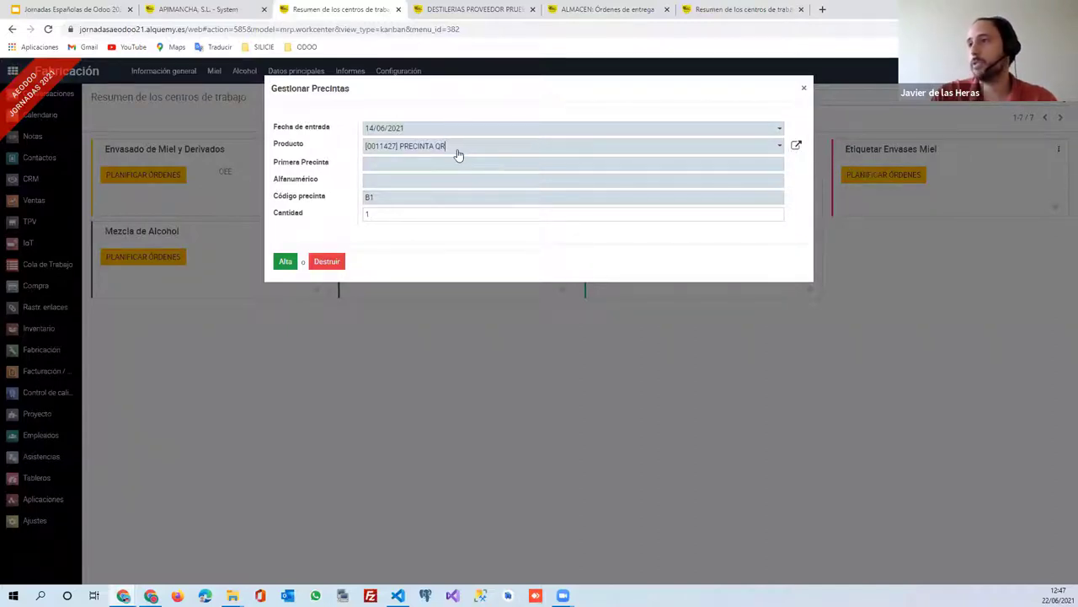
pyautogui.click(796, 147)
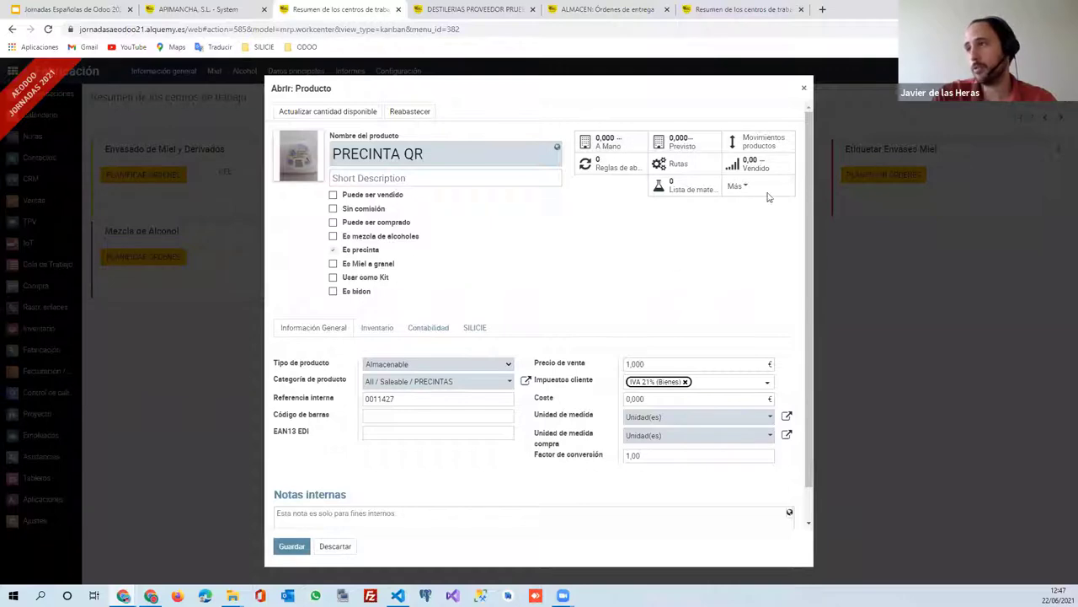
pyautogui.click(804, 93)
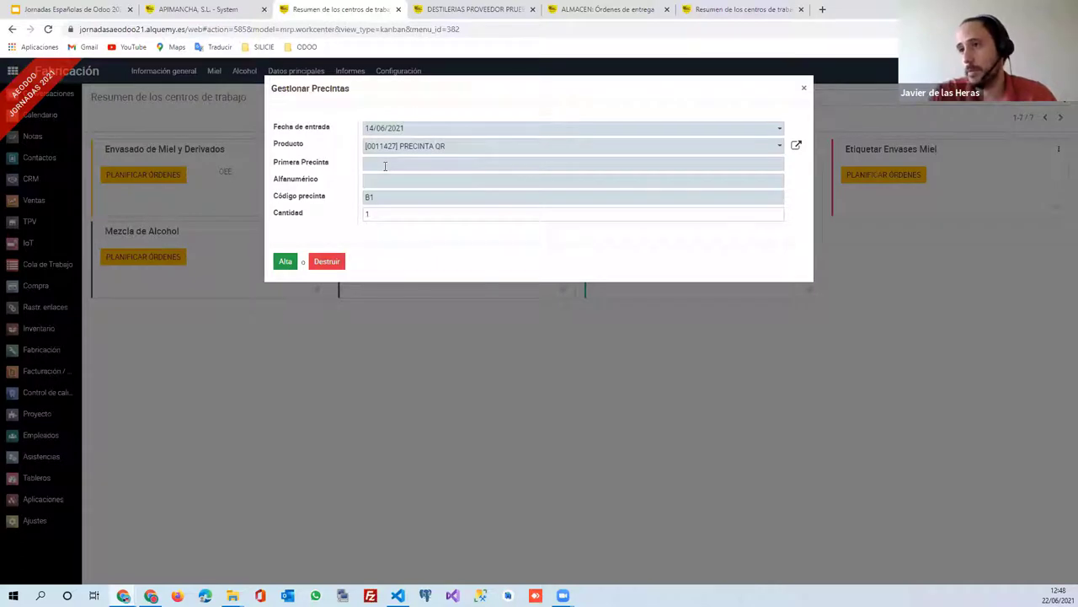
# Examine the Primera Precinta, Código precinta and Cantidad fields, and close Gestionar Precintas without registering any seals.
pyautogui.moveTo(288, 172); pyautogui.dragTo(329, 174)
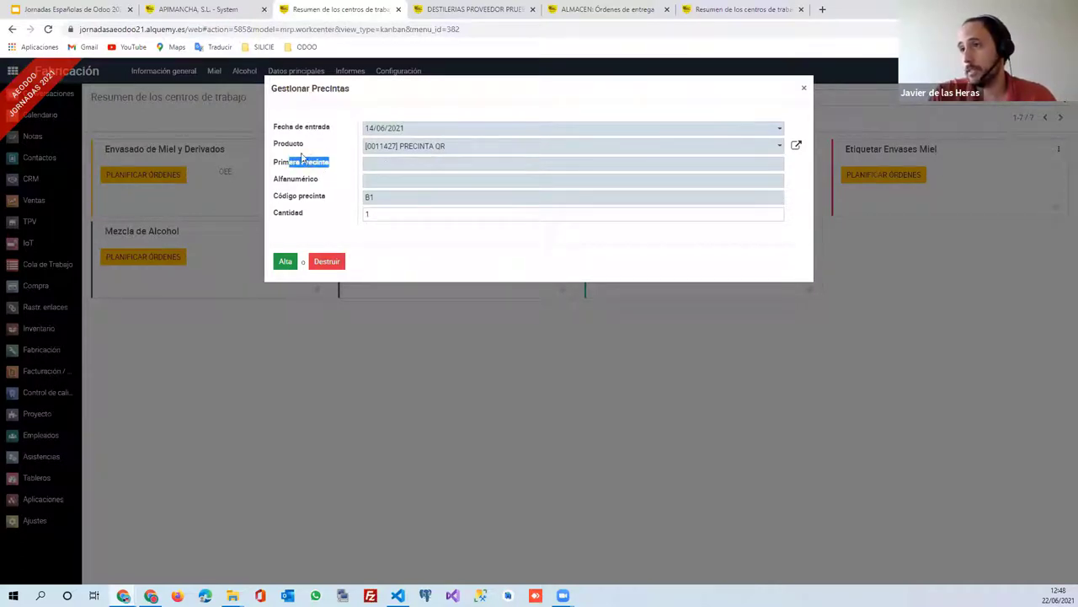
pyautogui.click(295, 167)
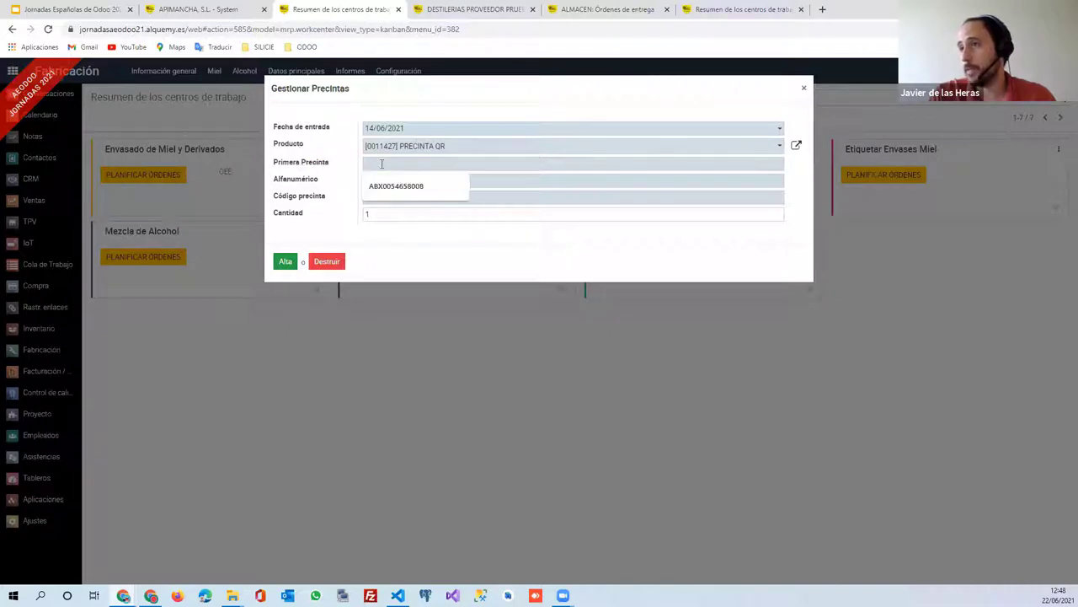
pyautogui.click(340, 194)
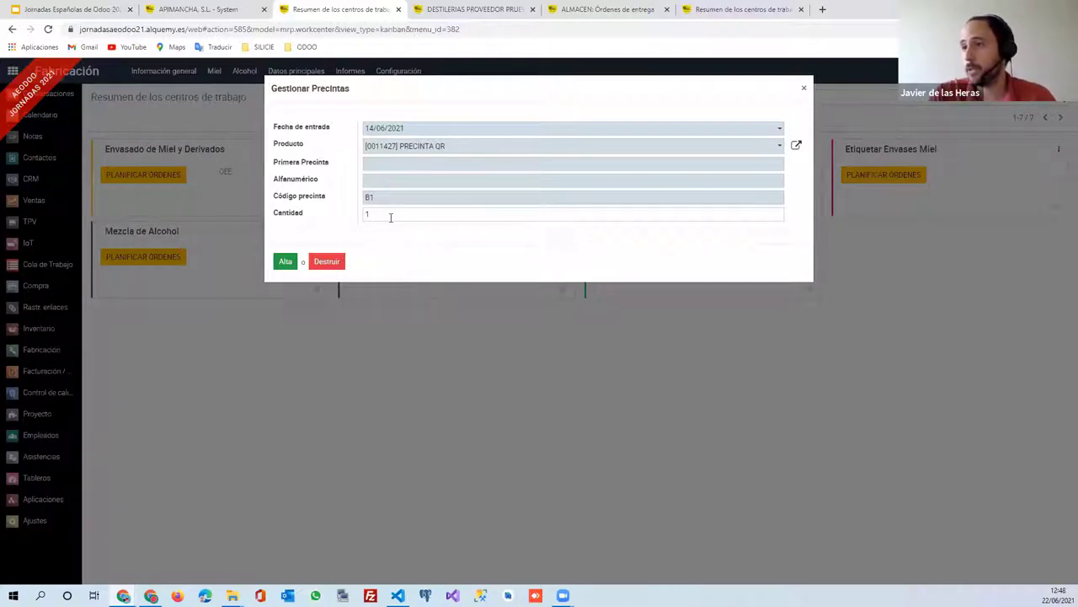
pyautogui.click(390, 218)
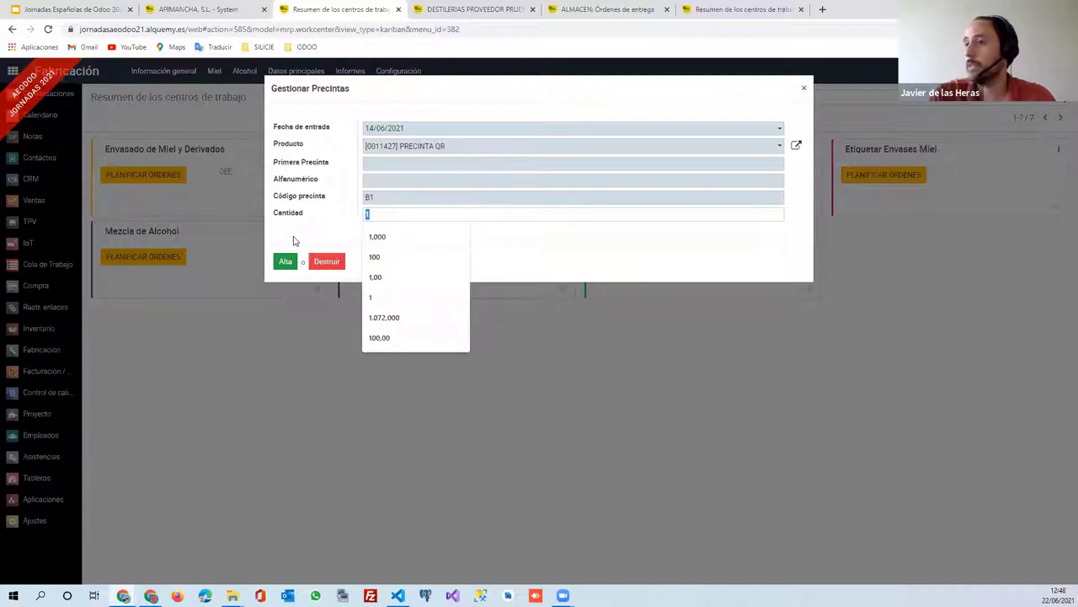
pyautogui.click(804, 91)
# Open the Precintas list for alcohol, add the No Usada filter and expand the PRECINTA QR group.
pyautogui.click(295, 71)
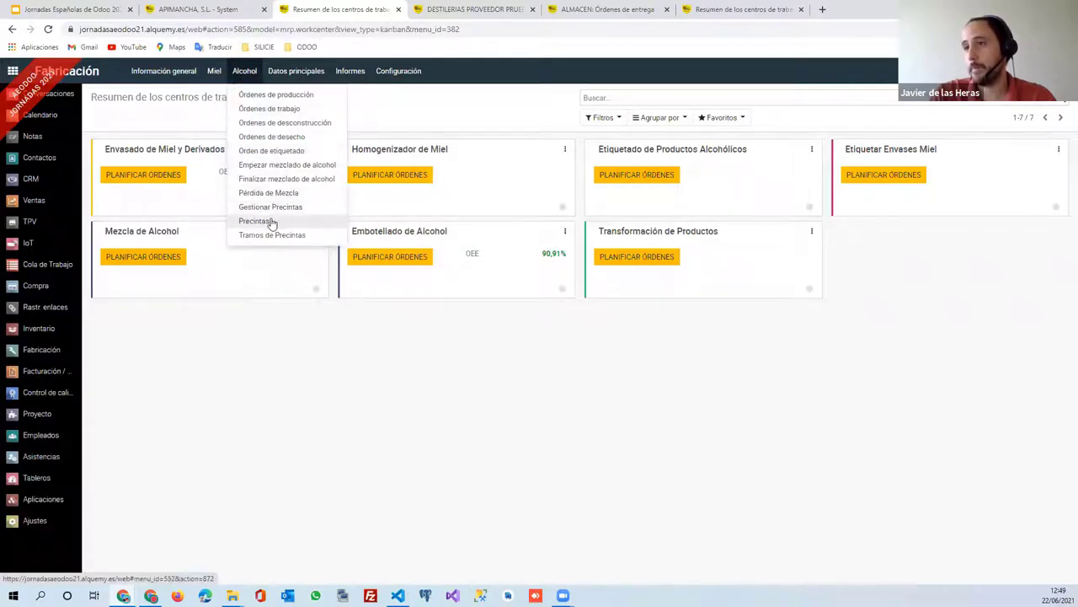
pyautogui.click(269, 220)
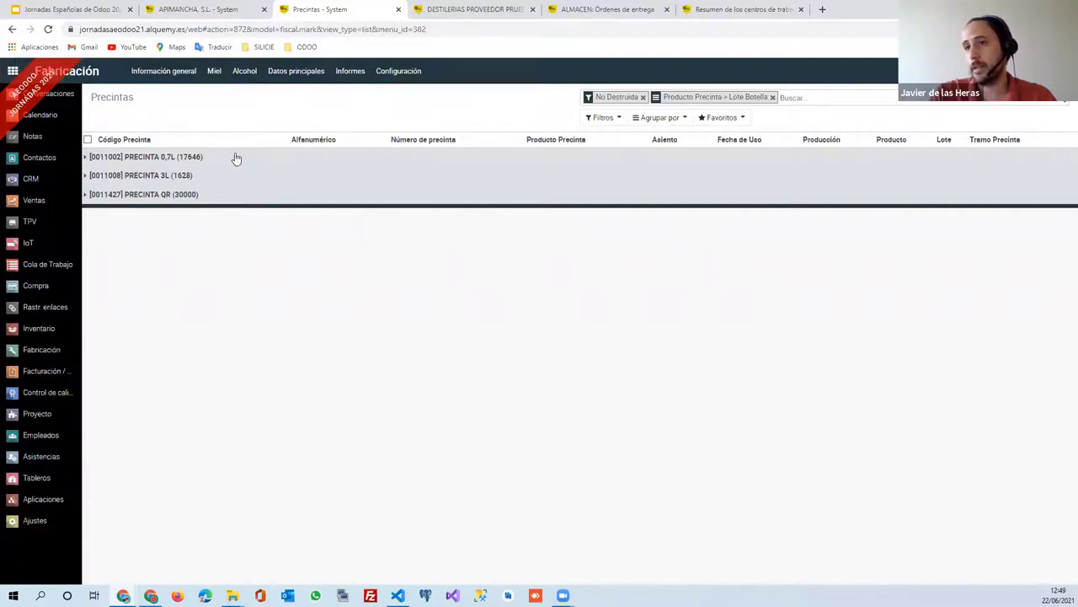
pyautogui.click(601, 117)
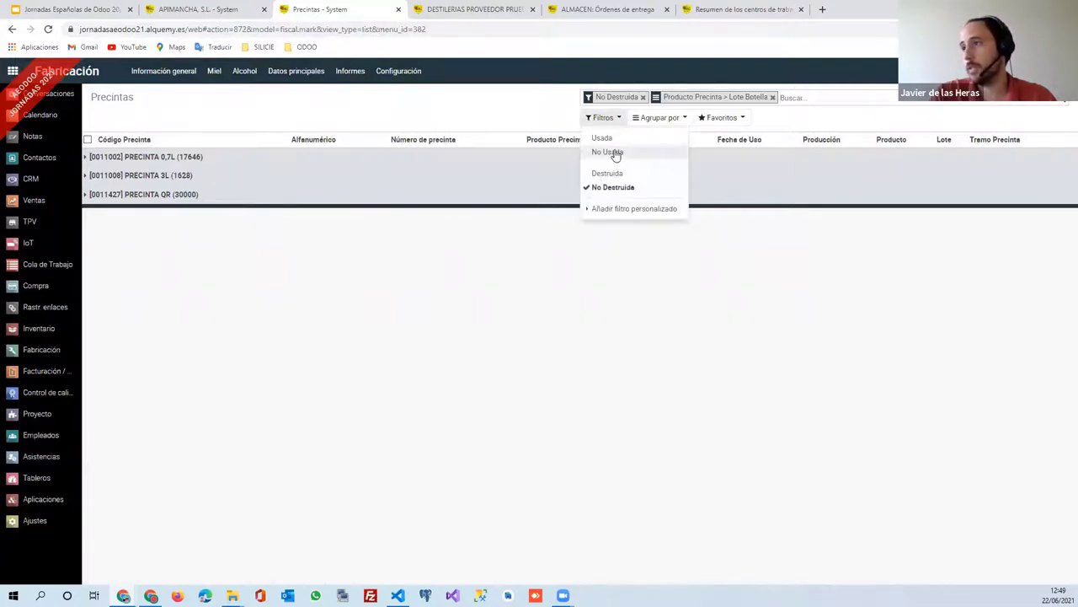
pyautogui.click(614, 152)
pyautogui.click(456, 251)
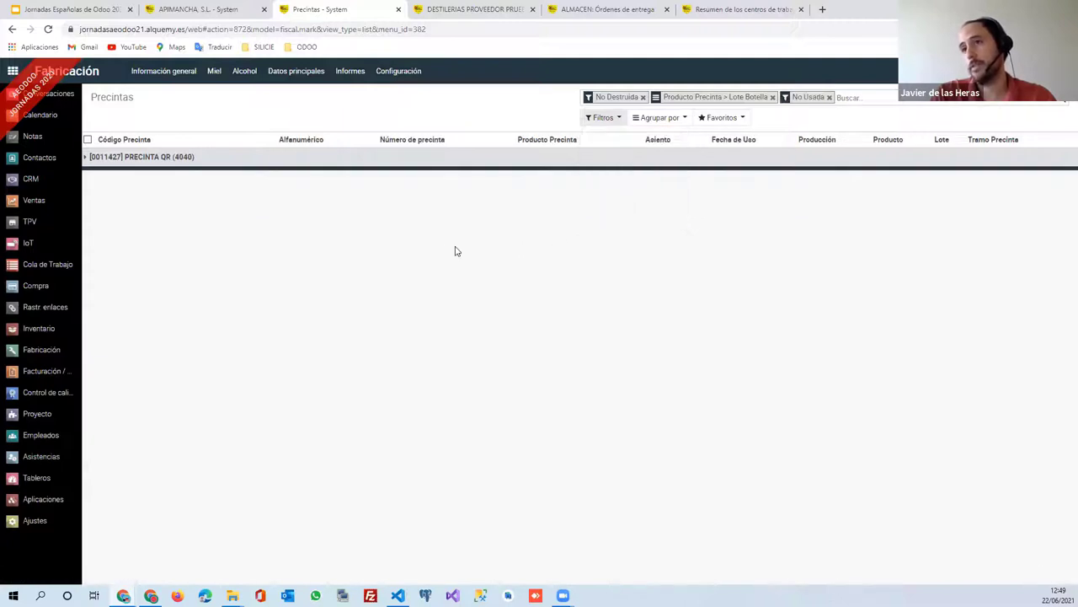
pyautogui.click(189, 160)
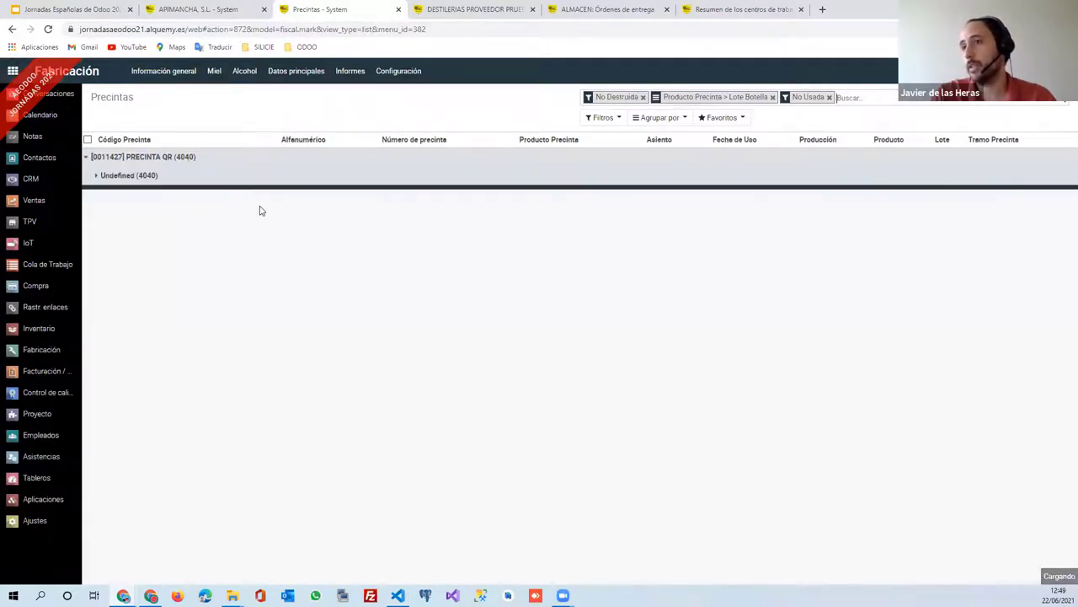
# Expand the Undefined subgroup of unused PRECINTA QR seals, collapse the PRECINTA QR group and remove the No Usada filter.
pyautogui.click(229, 179)
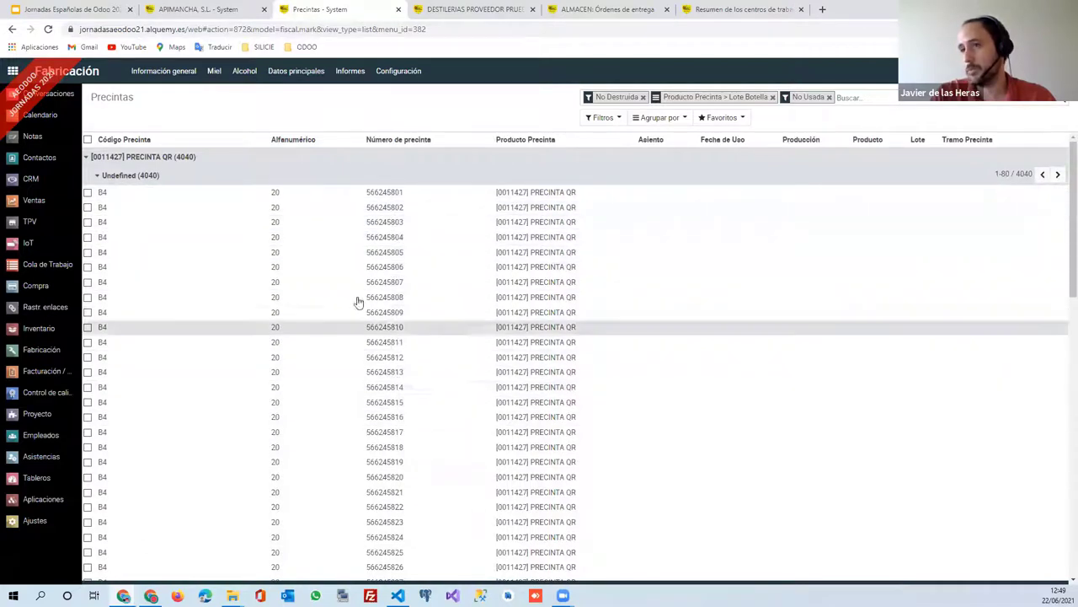
pyautogui.click(165, 159)
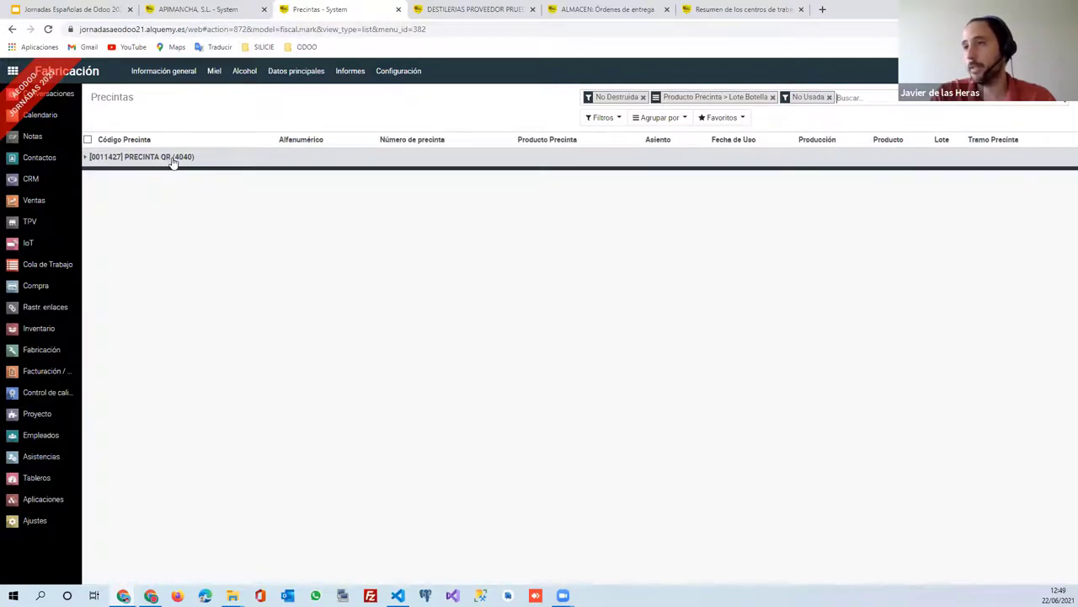
pyautogui.click(829, 98)
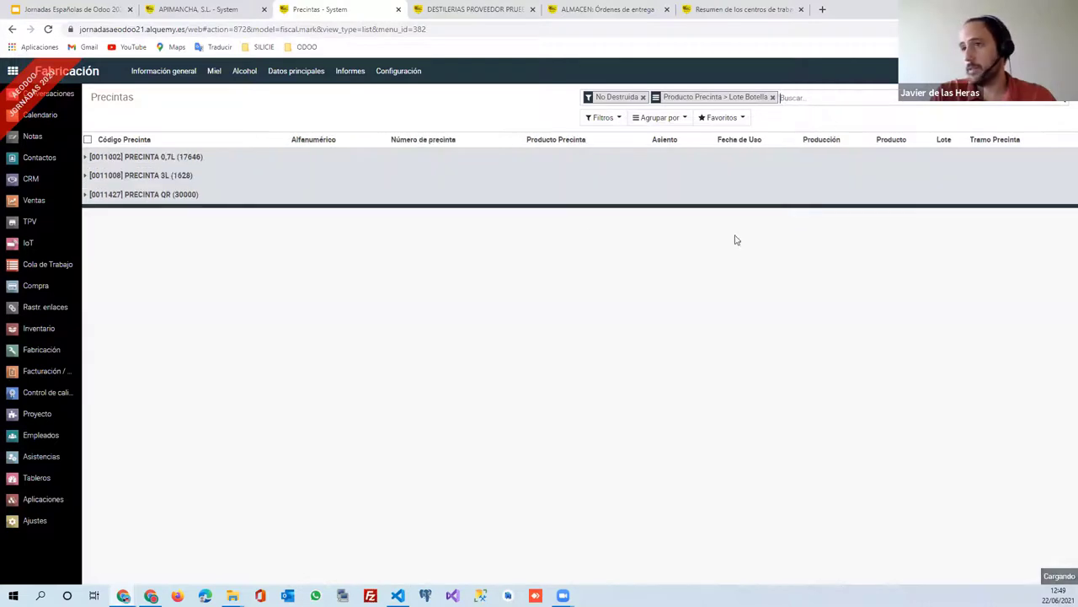
# Filter the Precintas list by Usada and expand the second lot, B0182 (16), under PRECINTA QR.
pyautogui.click(169, 194)
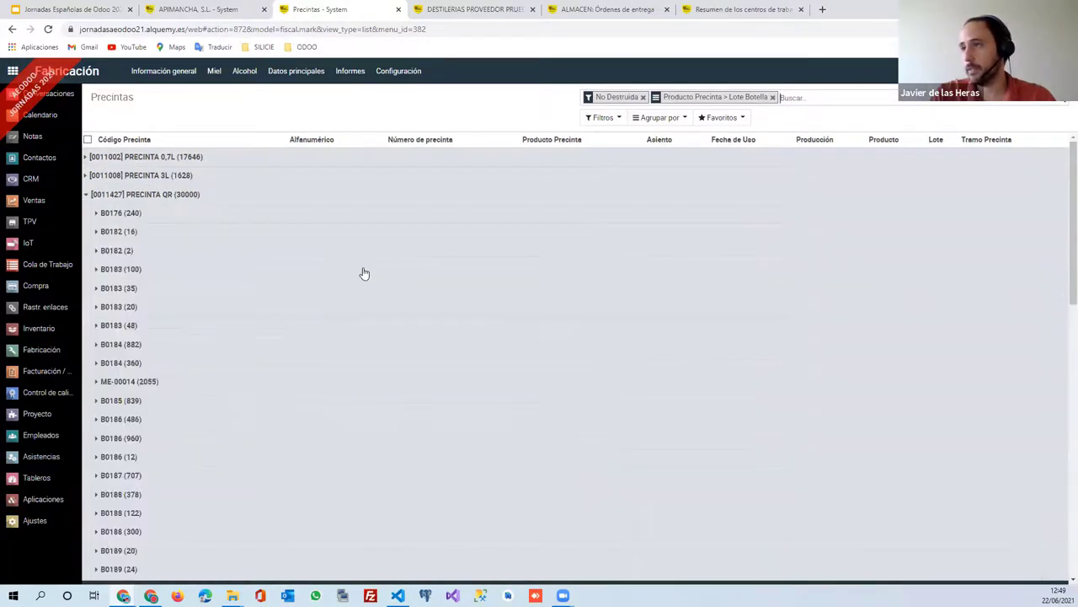
pyautogui.click(594, 119)
pyautogui.click(598, 139)
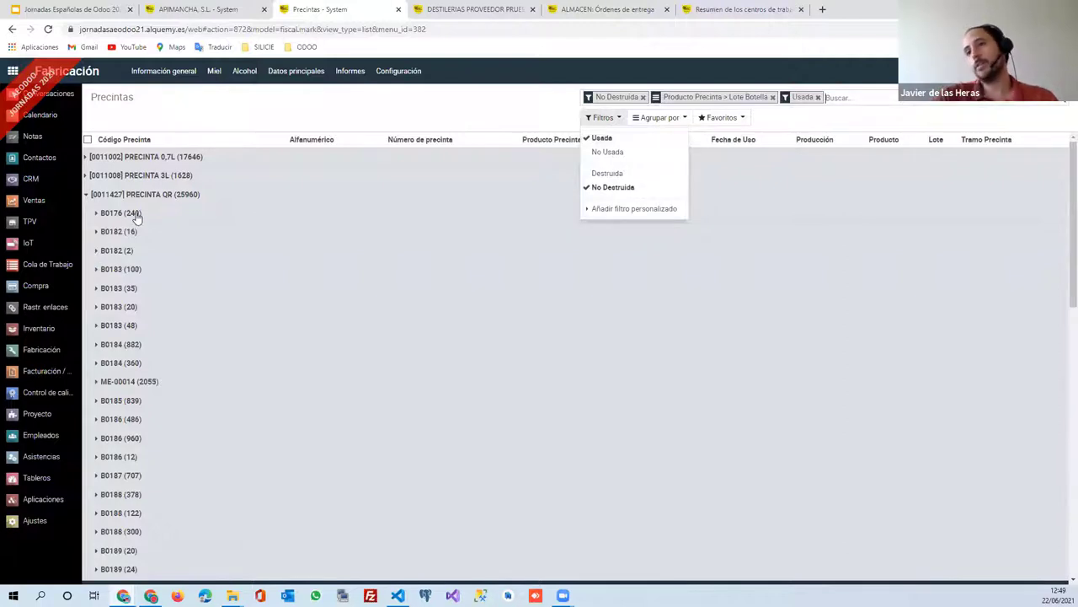
pyautogui.click(134, 233)
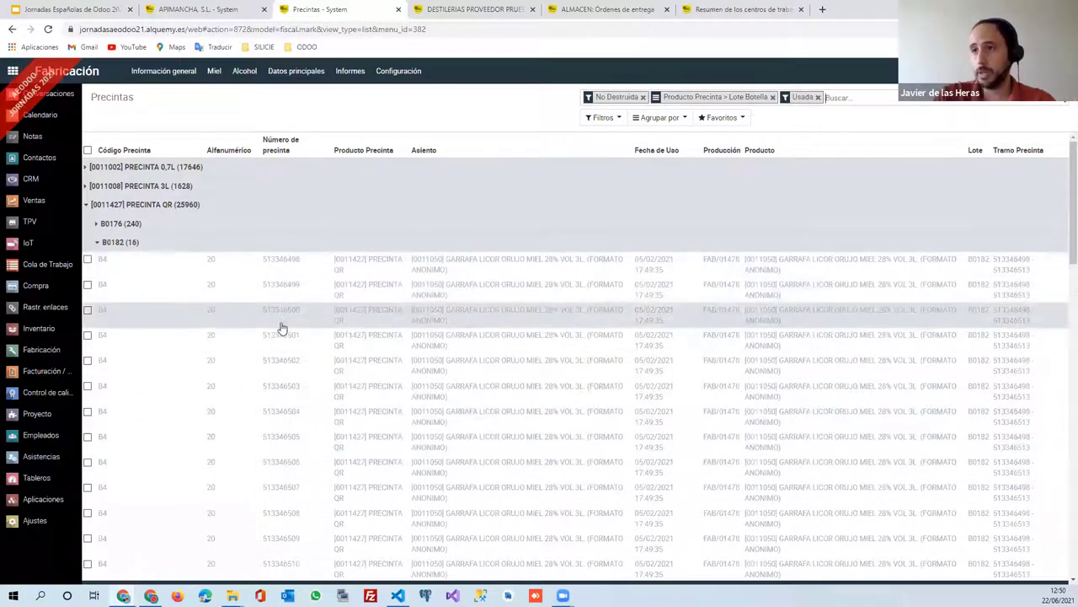
# Open Tramos de Precintas for alcohol, remove the Envío Pendiente filter and expand the 14 ene. 2021 group.
pyautogui.click(244, 71)
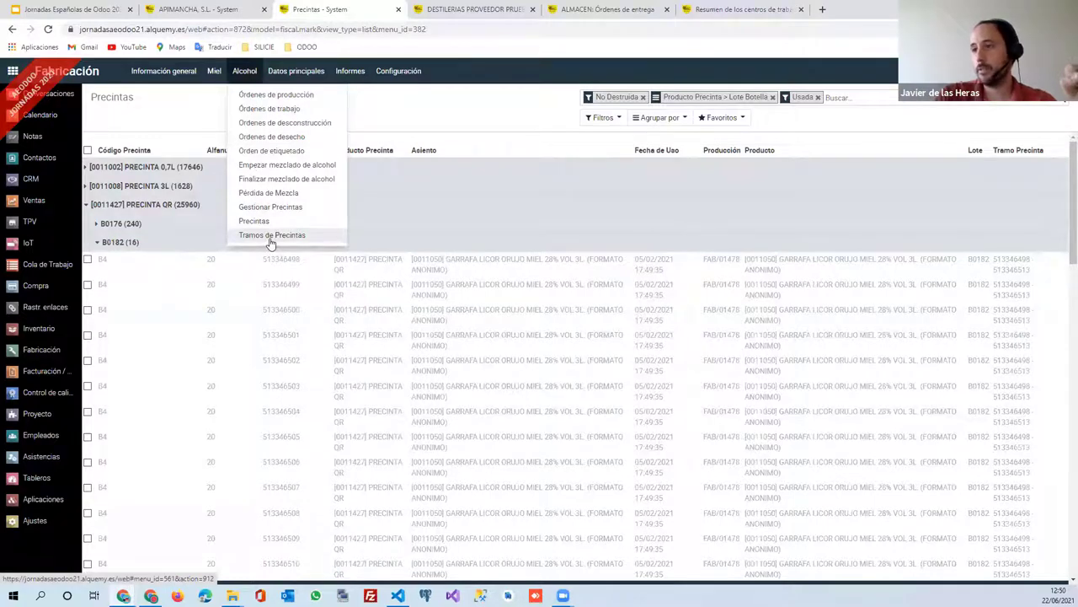
pyautogui.click(268, 237)
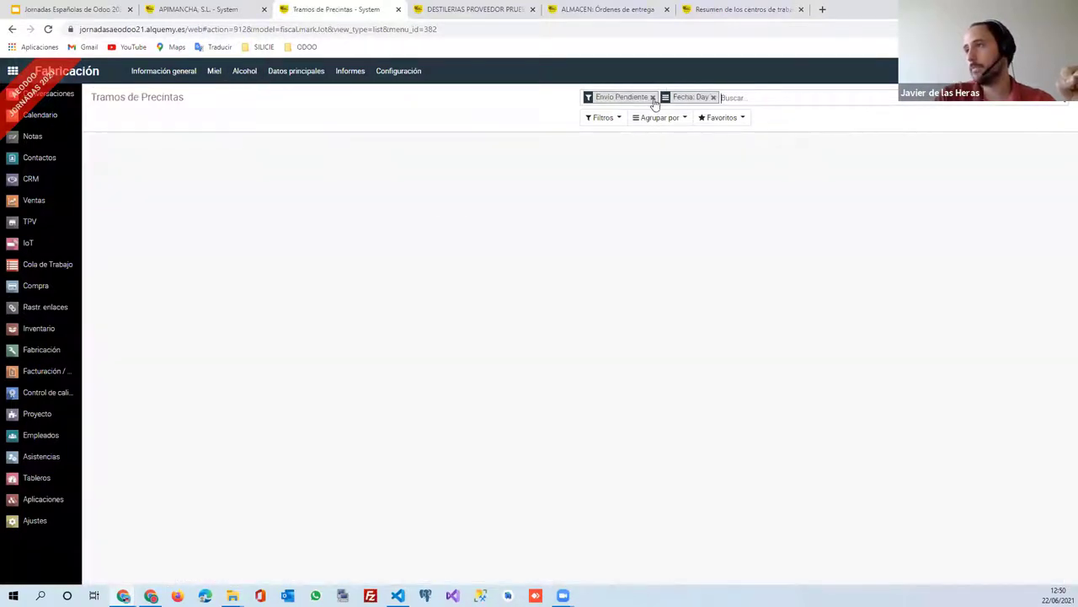
pyautogui.click(652, 98)
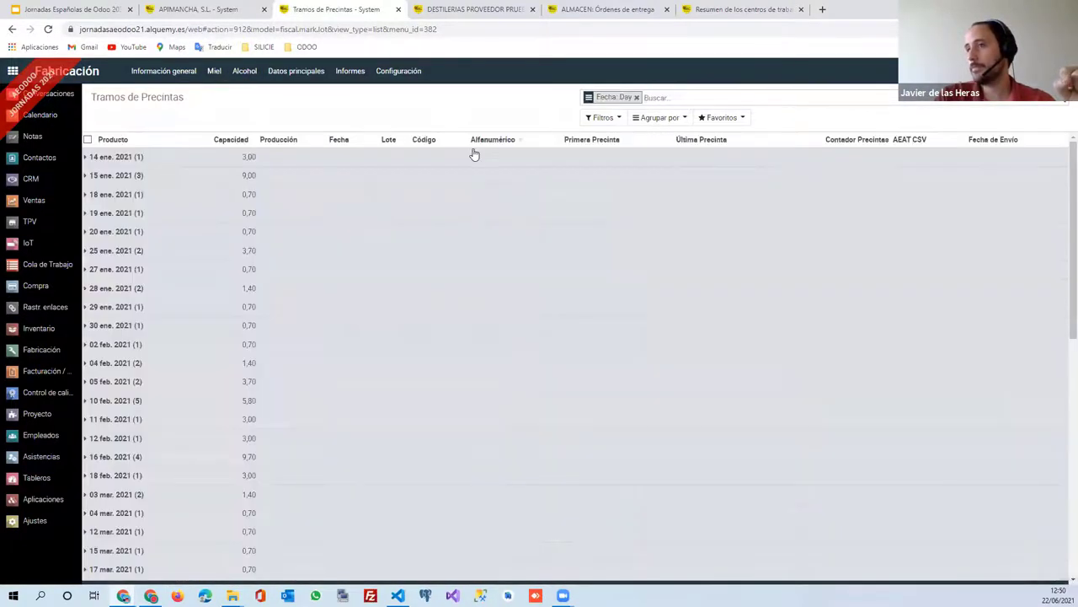
pyautogui.scroll(-3, 166, 303)
pyautogui.scroll(3, 156, 253)
pyautogui.click(135, 158)
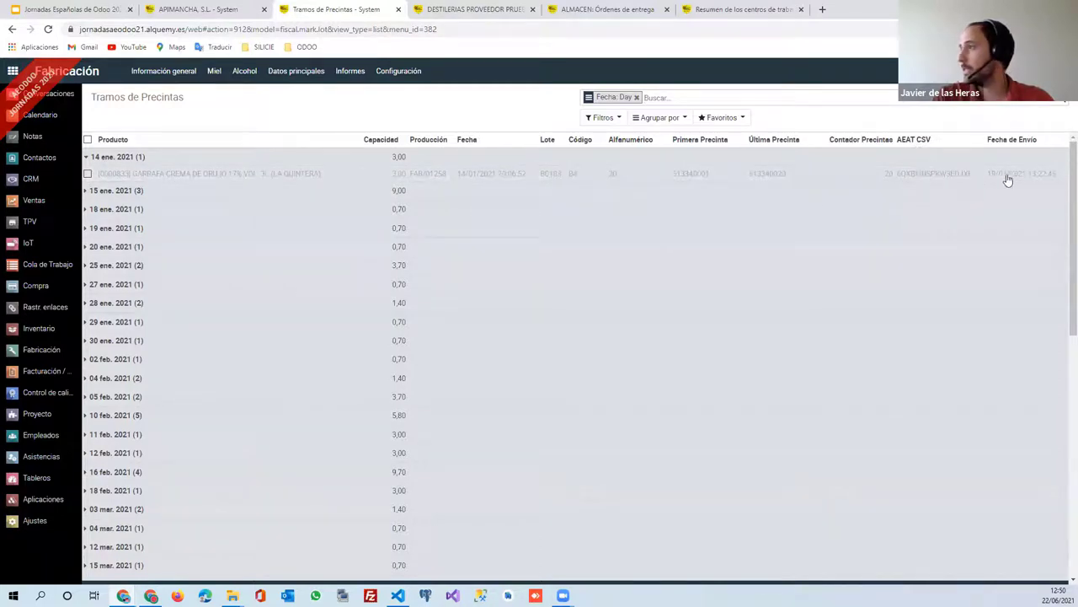
# Select the seal range of 14 ene. 2021 and choose Enviar Precintas AEAT for it.
pyautogui.click(87, 175)
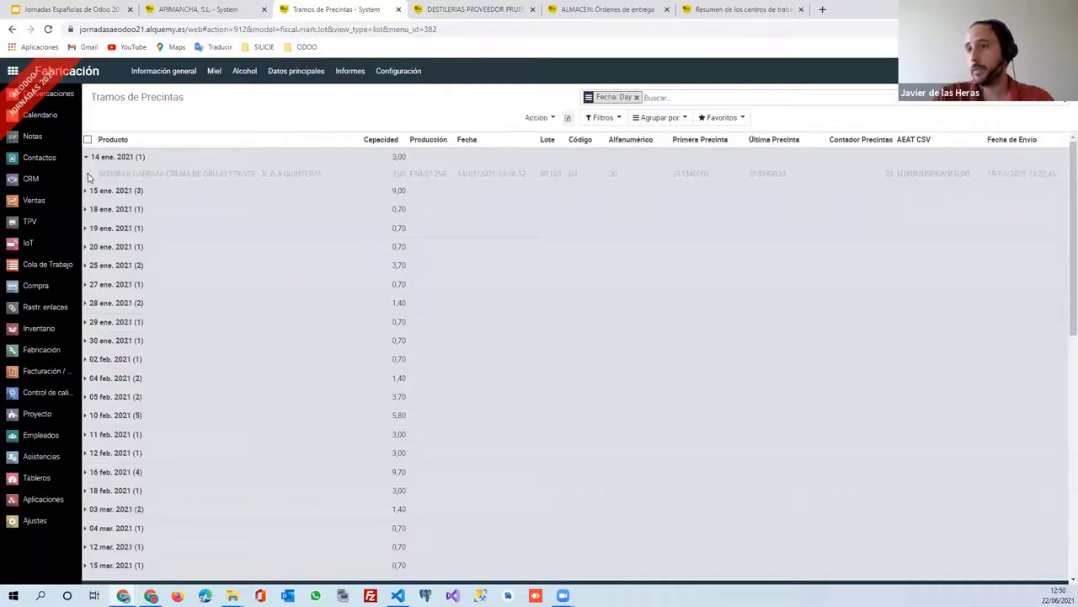
pyautogui.click(546, 118)
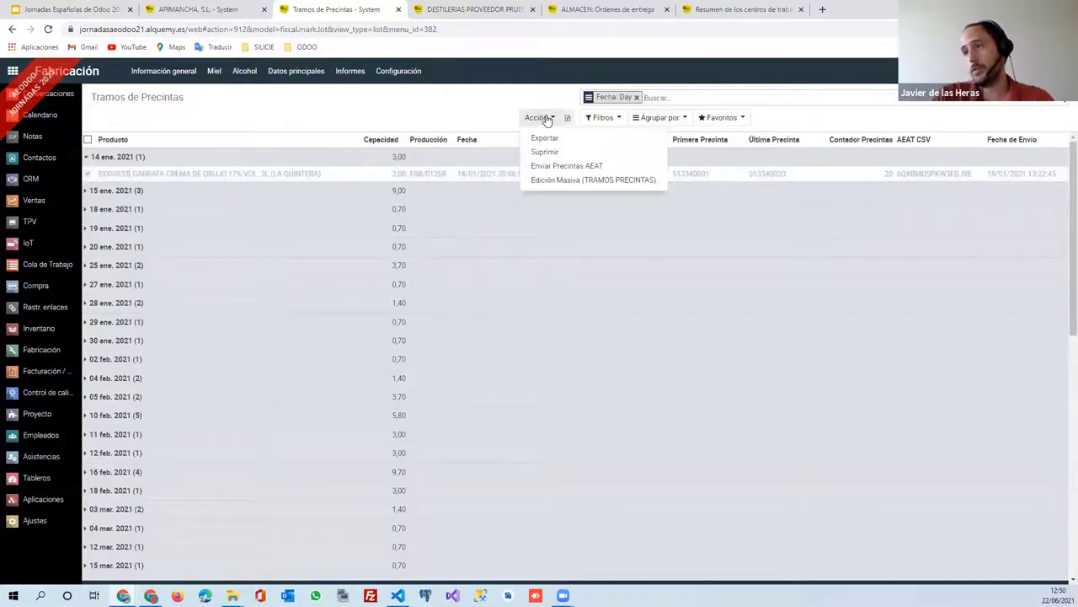
pyautogui.click(556, 168)
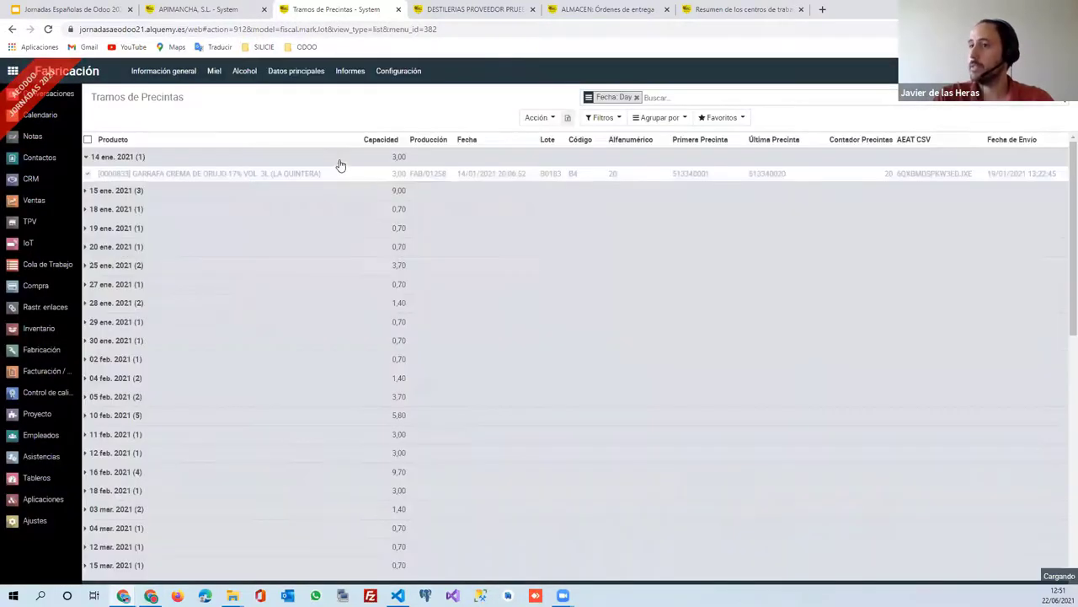
pyautogui.click(336, 161)
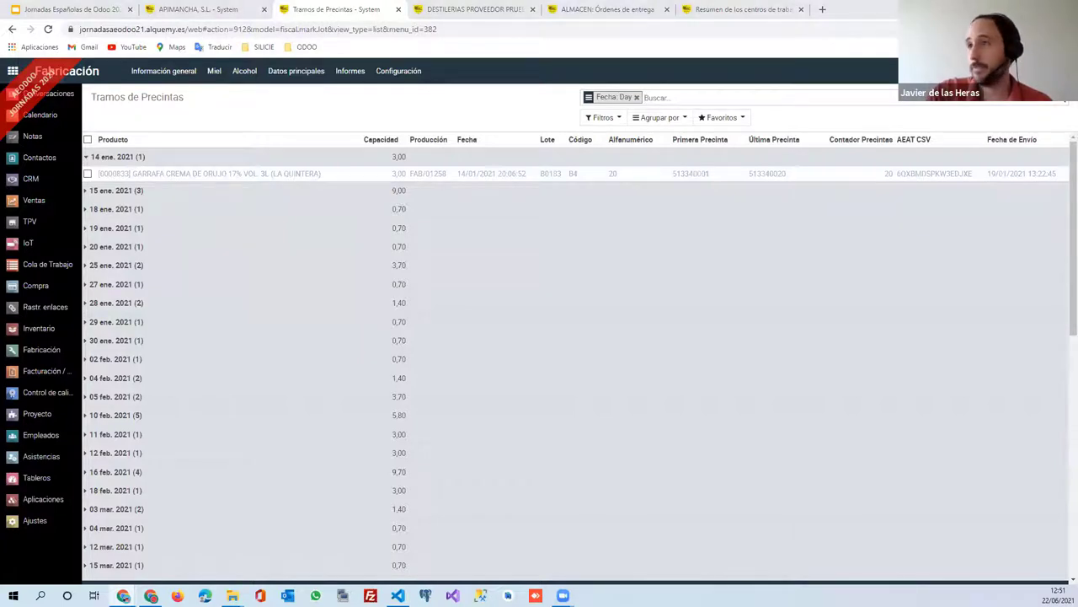
# Show the closing contact slide in Google Slides, and return to Odoo's Facturación / Contabilidad to open the AEAT UdM SILICIE list.
pyautogui.click(83, 8)
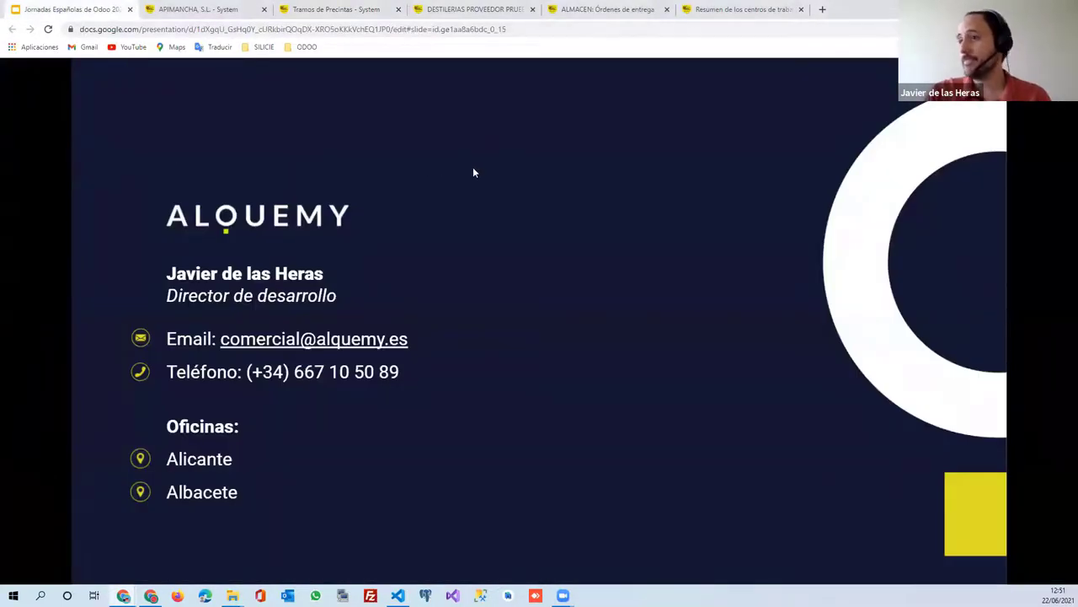
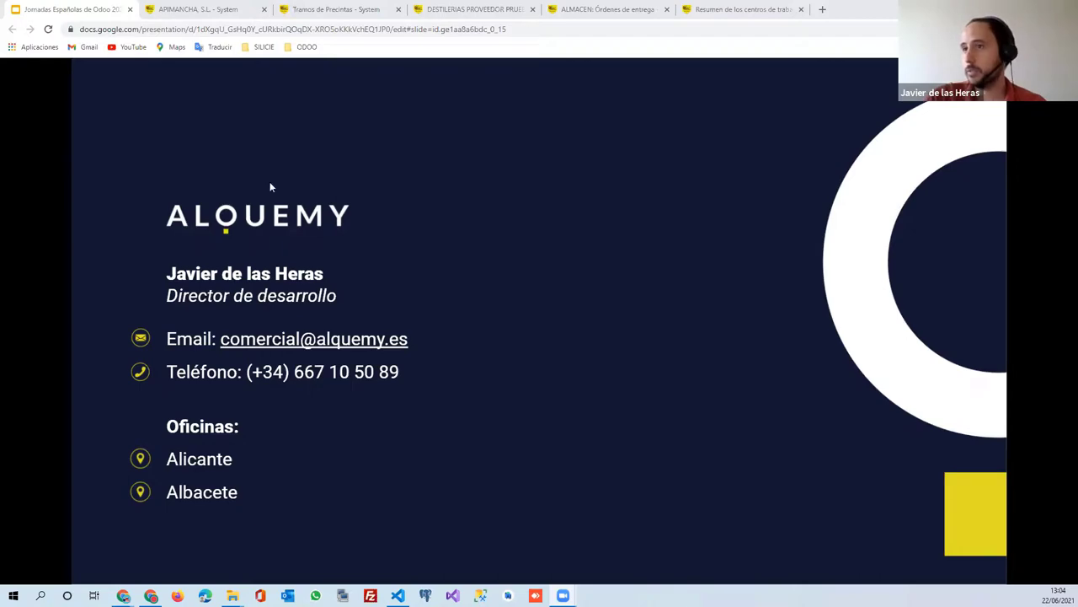
pyautogui.hotkey('ctrl', 'Tab')
pyautogui.click(41, 349)
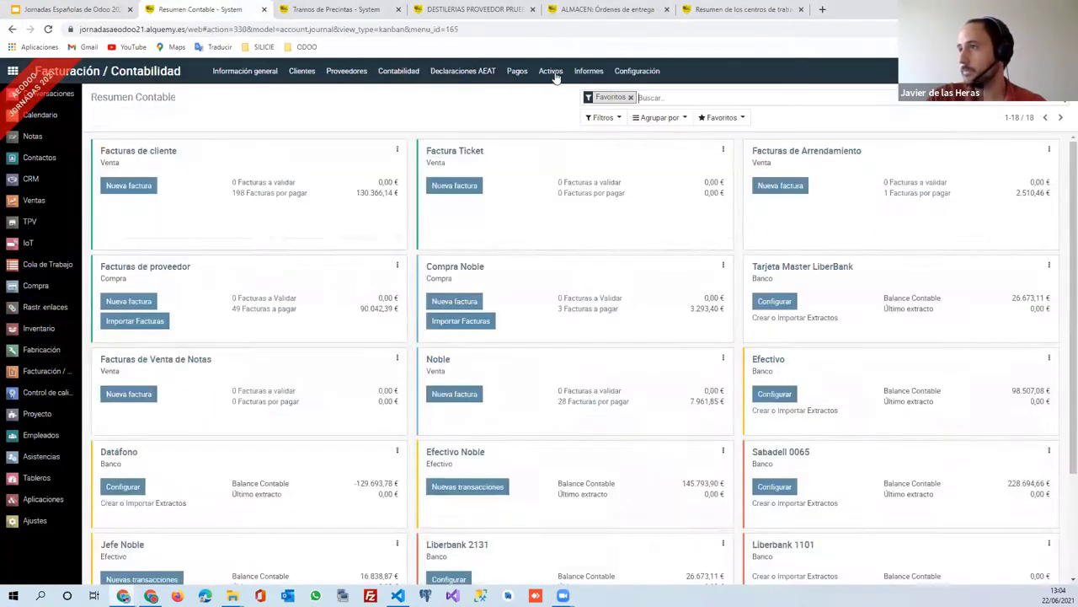
pyautogui.scroll(-5, 674, 388)
pyautogui.click(673, 422)
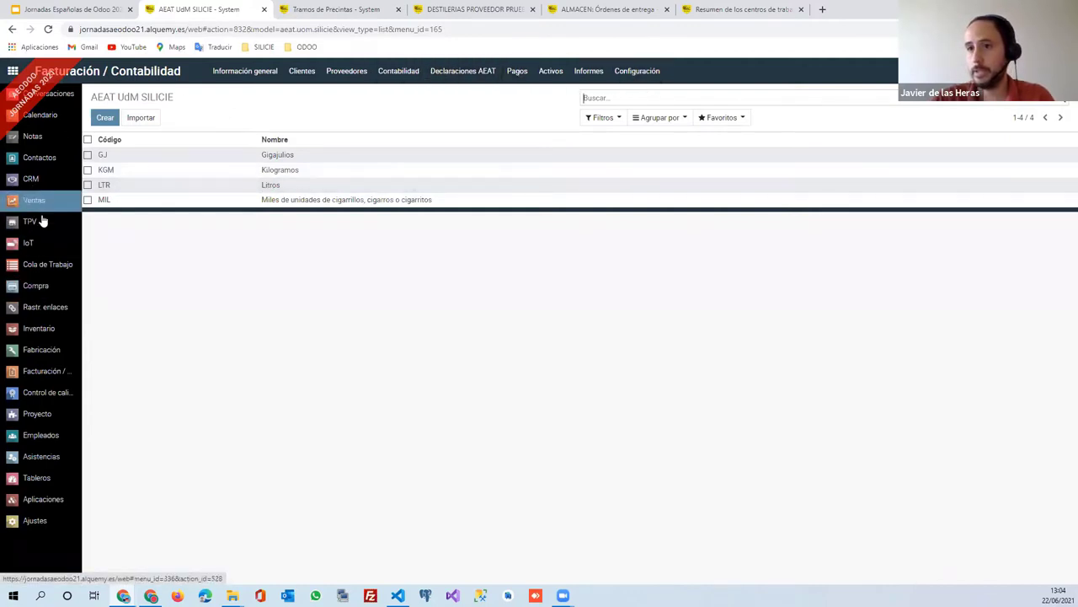
# Open the Movimientos de SILICIE report in Inventario and expand the A08 - Salida interior group.
pyautogui.click(38, 328)
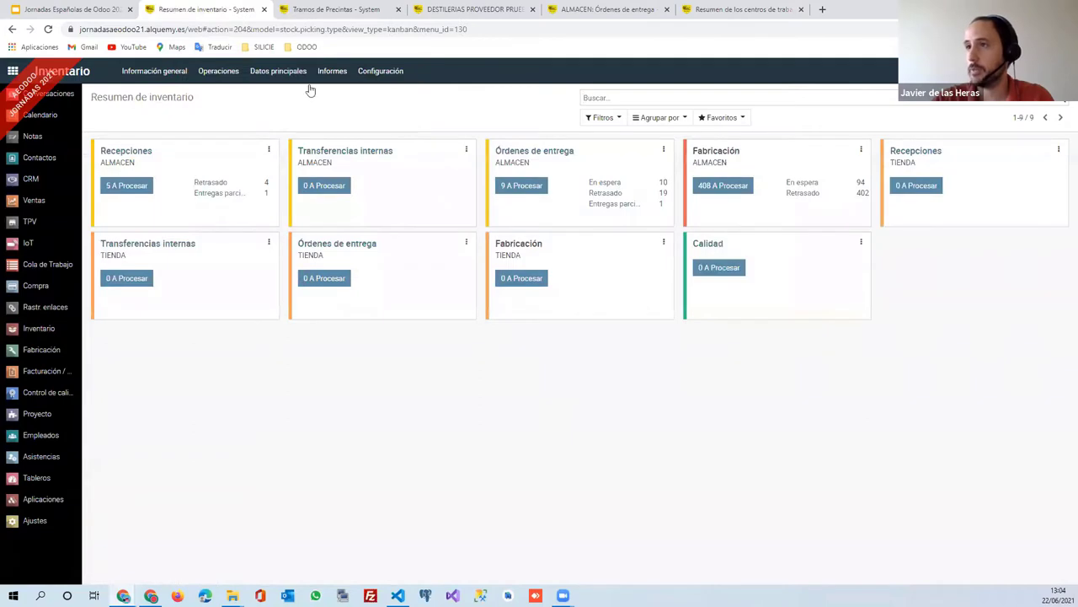
pyautogui.click(332, 71)
pyautogui.click(358, 122)
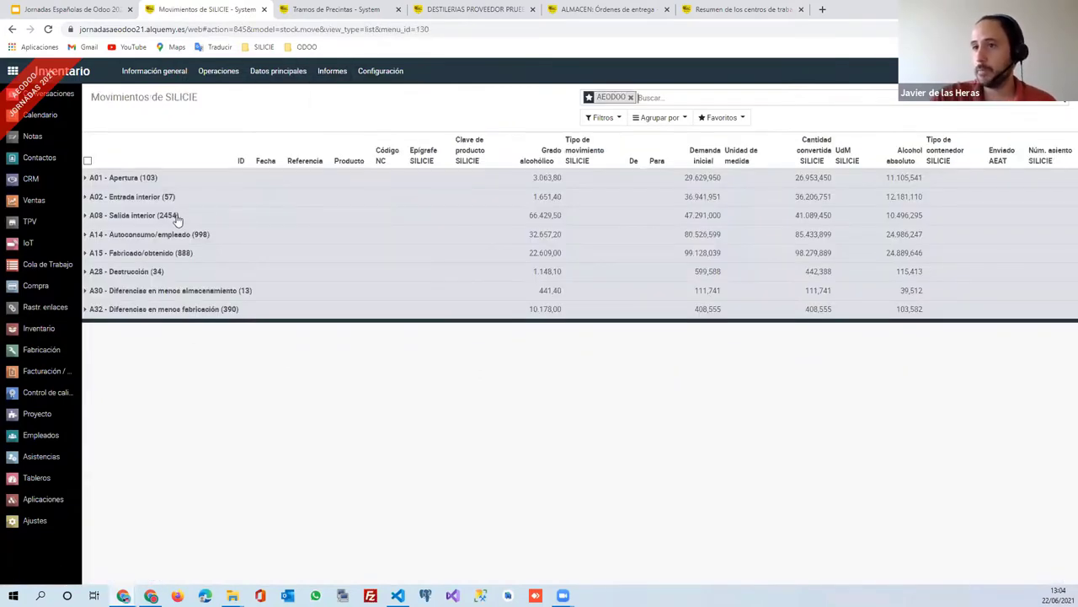
pyautogui.click(179, 217)
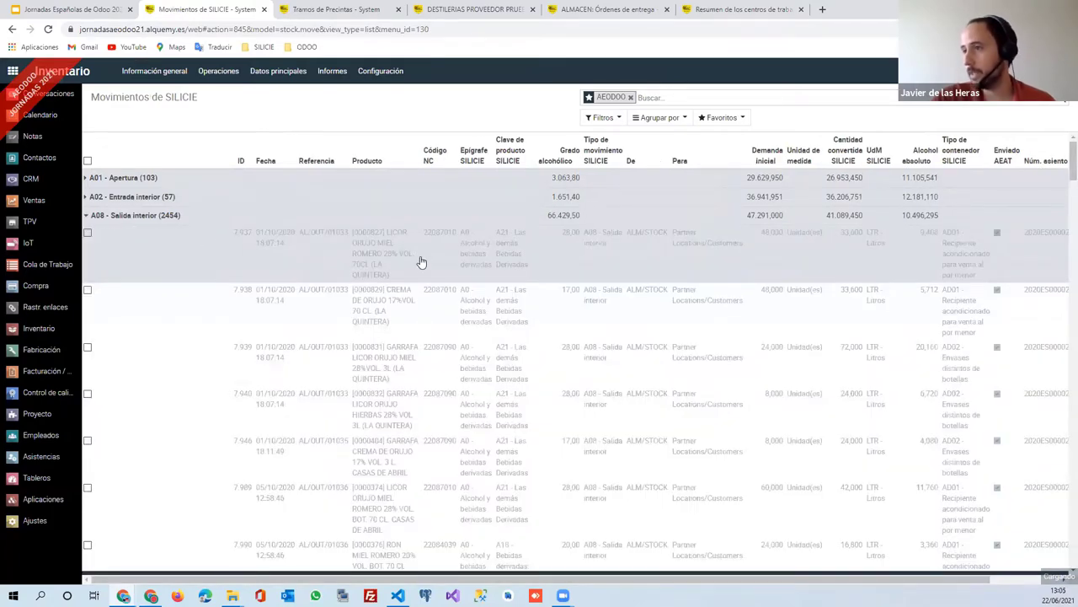
# Open the first A08 movement, for LICOR ORUJO MIEL ROMERO 28% VOL. 70CL, and examine its SILICIE data and Cantidad convertida.
pyautogui.scroll(-1, 452, 267)
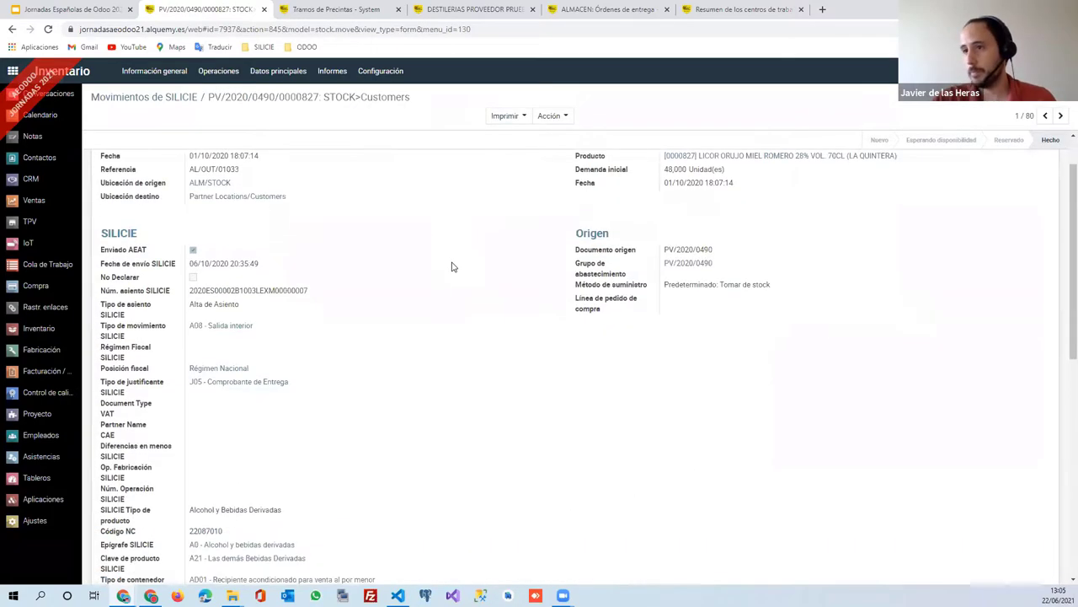
pyautogui.scroll(-2, 451, 287)
pyautogui.scroll(1, 452, 292)
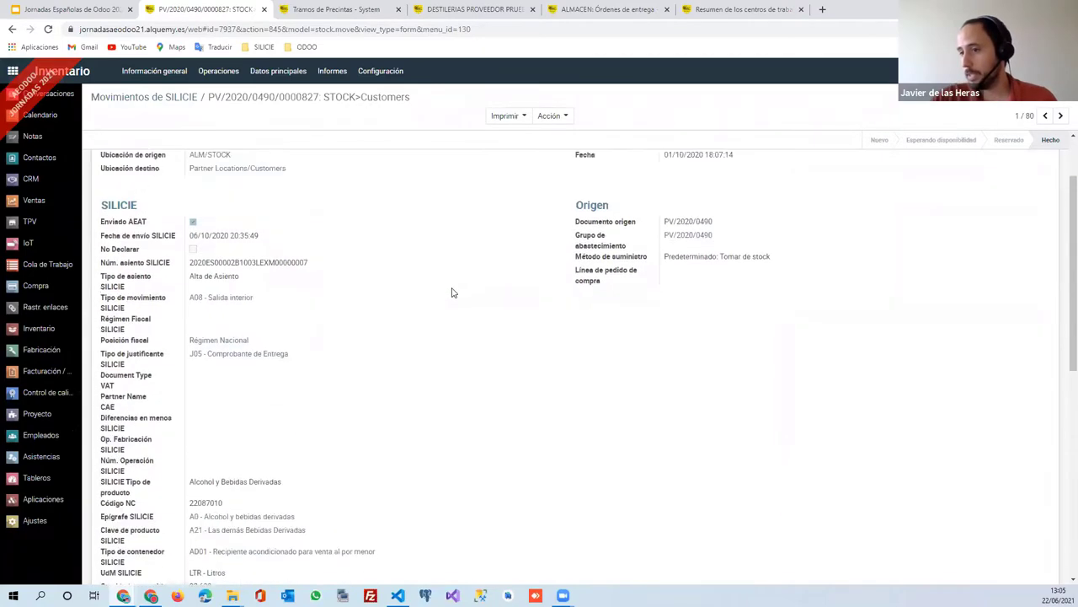
pyautogui.scroll(-3, 451, 292)
pyautogui.moveTo(191, 391); pyautogui.dragTo(214, 394)
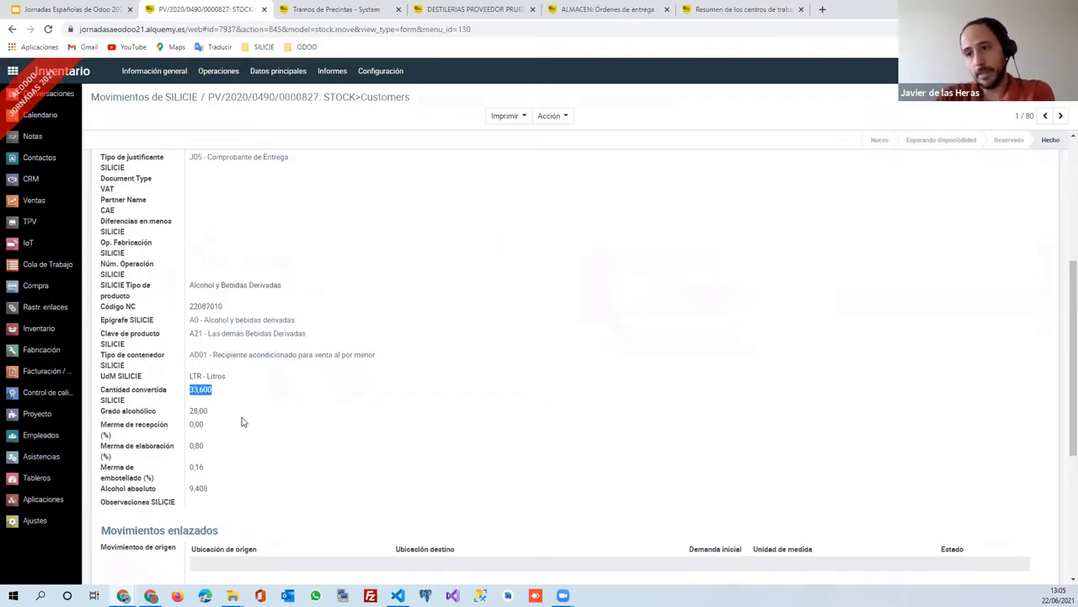
pyautogui.scroll(4, 260, 402)
pyautogui.scroll(-3, 402, 377)
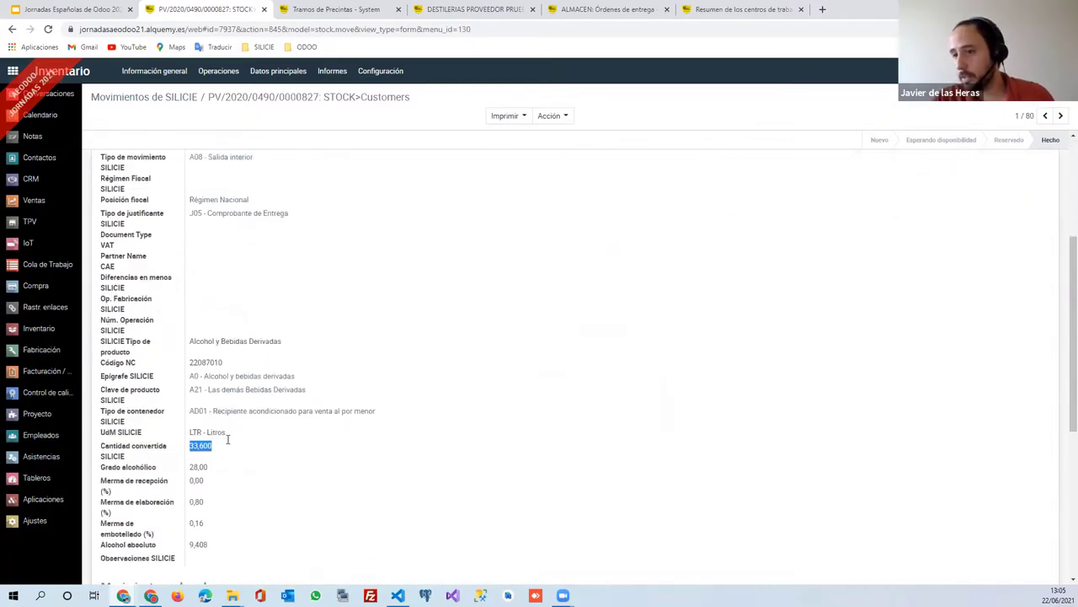
pyautogui.scroll(-1, 233, 455)
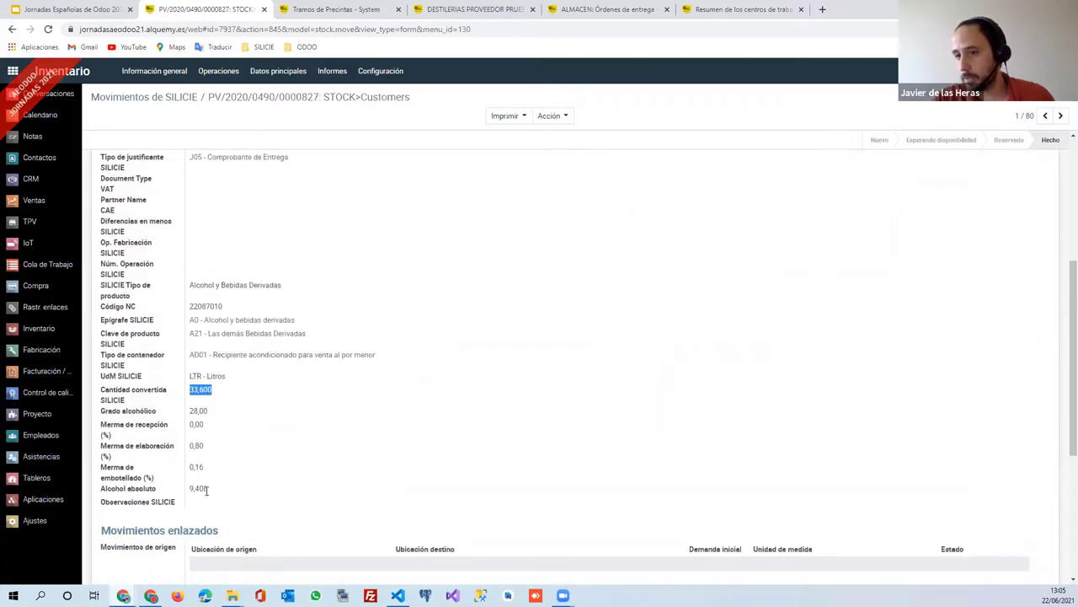
# Compare the movement's Alcohol absoluto with its Cantidad convertida and Grado alcohólico by highlighting each value.
pyautogui.moveTo(136, 491); pyautogui.dragTo(213, 494)
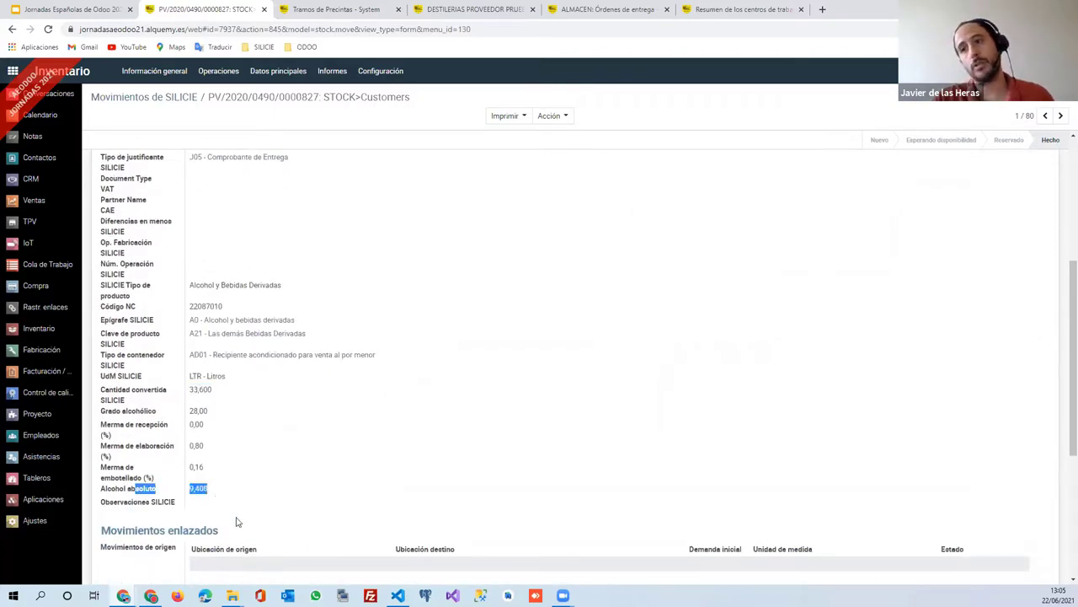
pyautogui.doubleClick(198, 390)
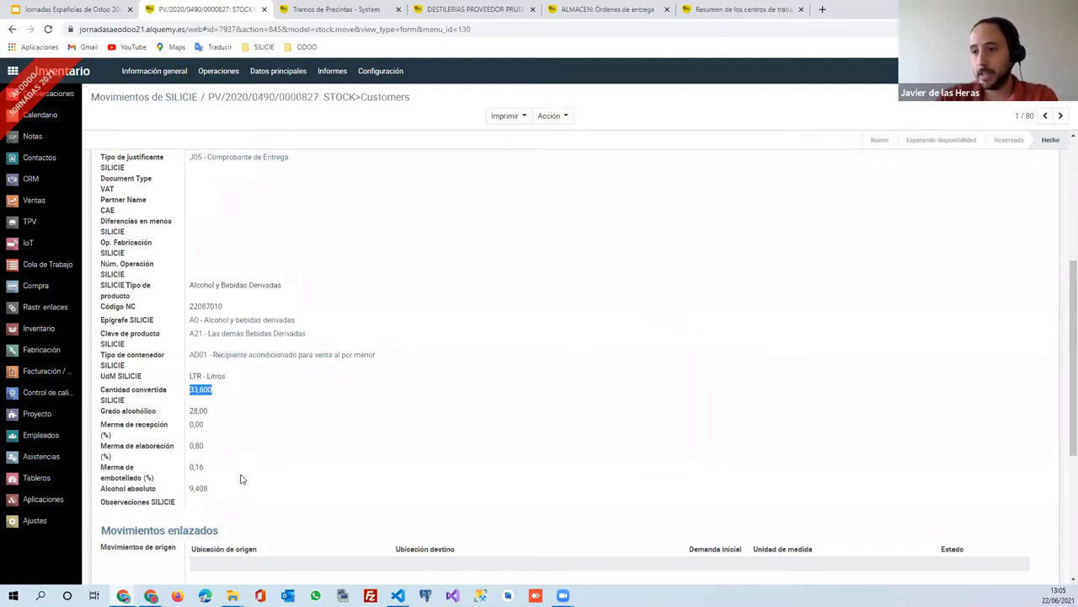
pyautogui.doubleClick(198, 411)
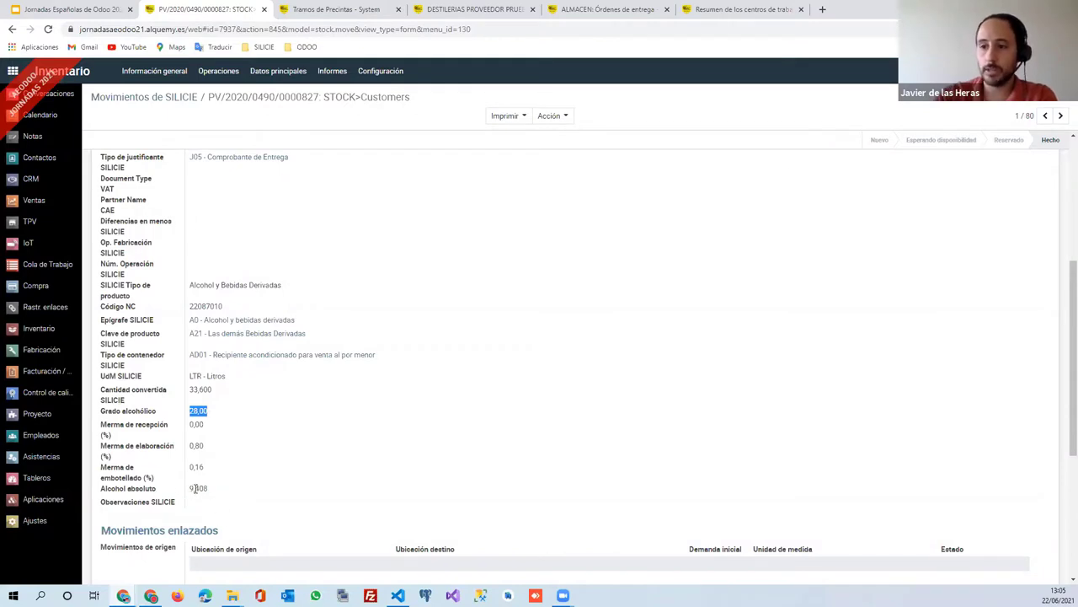
pyautogui.moveTo(190, 389); pyautogui.dragTo(211, 389)
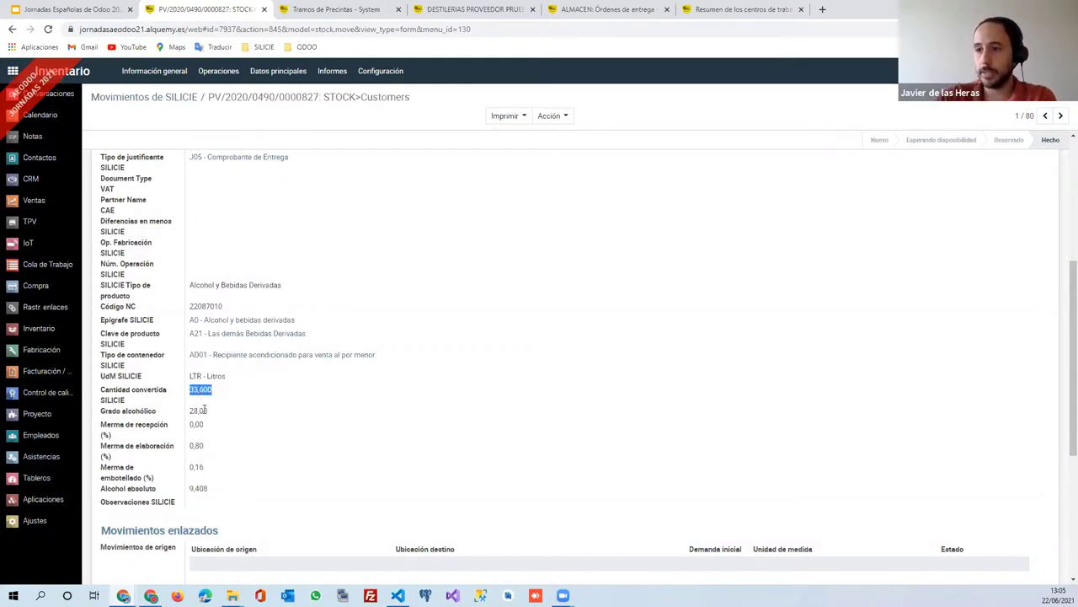
pyautogui.doubleClick(198, 488)
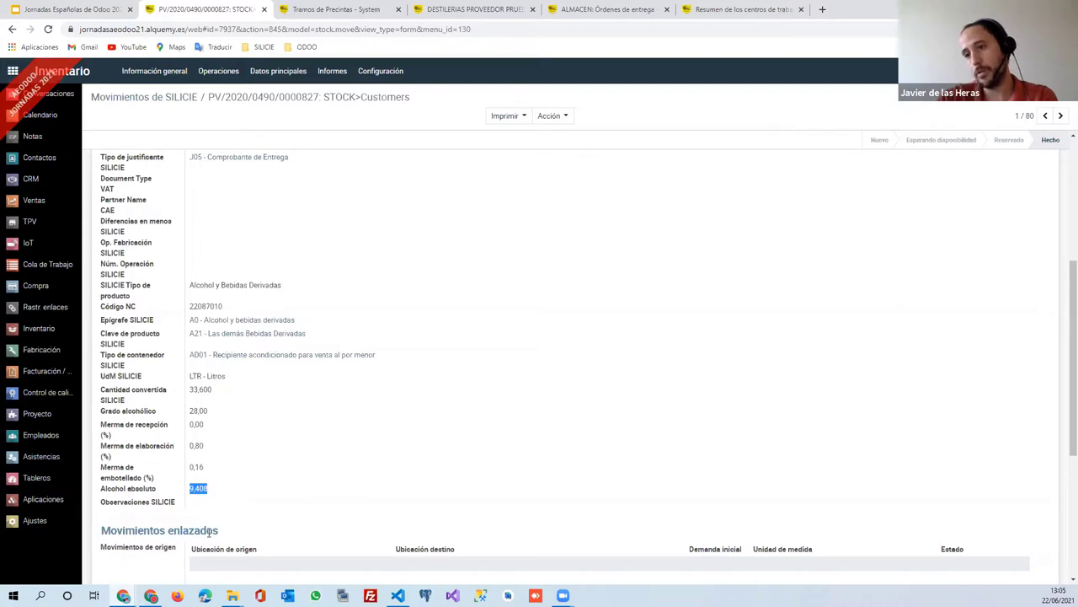
pyautogui.moveTo(133, 492); pyautogui.dragTo(208, 489)
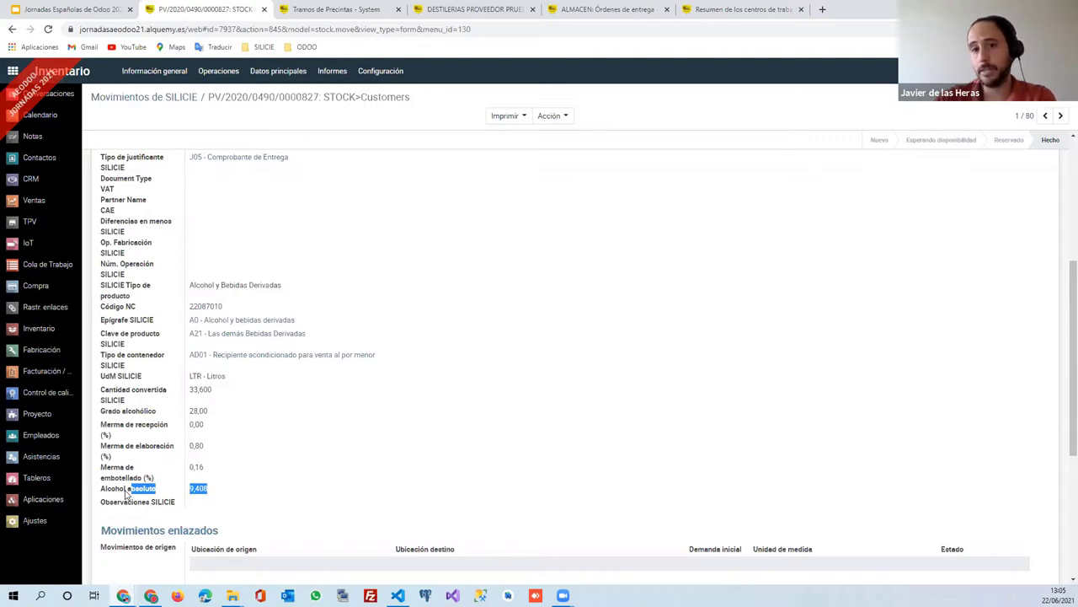
pyautogui.moveTo(127, 494); pyautogui.dragTo(224, 502)
pyautogui.click(220, 499)
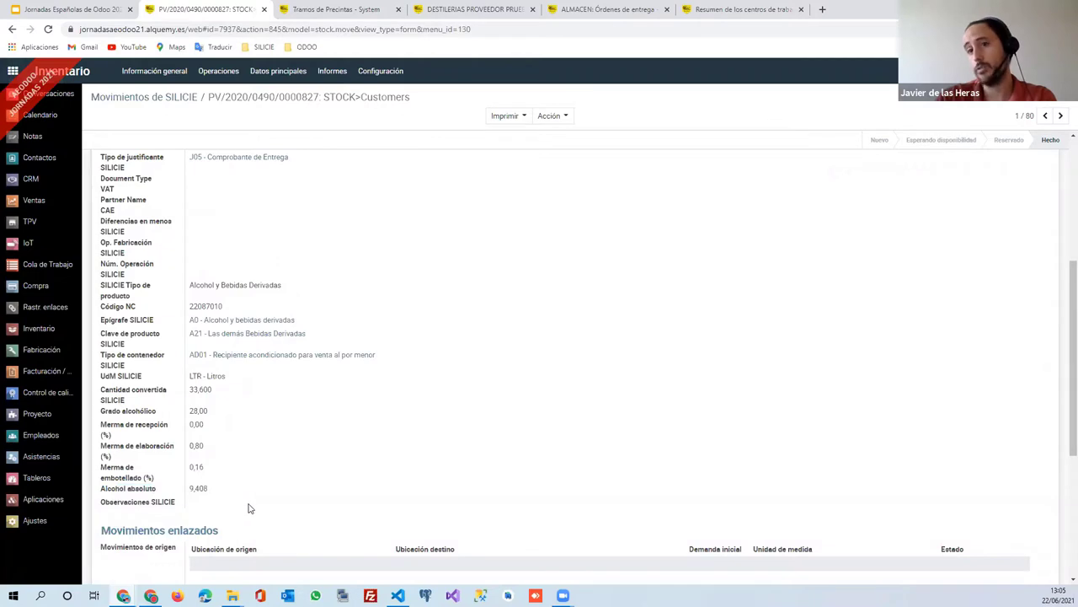